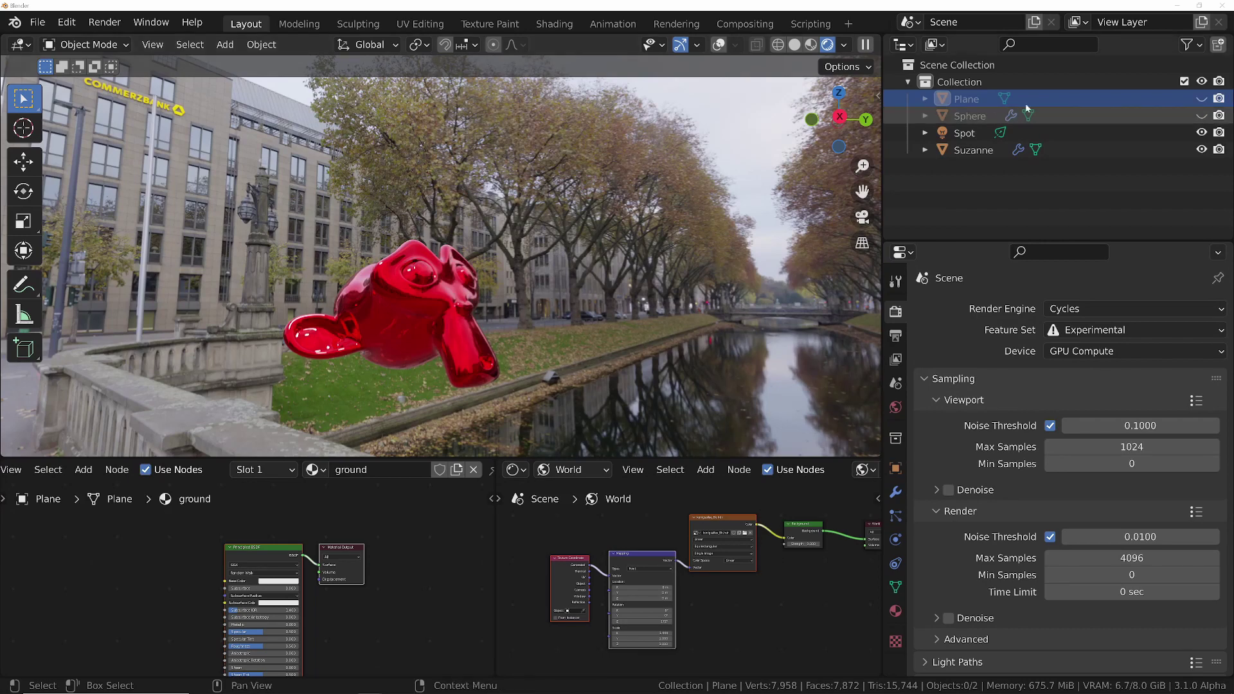
# Unhide the Plane as a white ground under Suzanne and show its Object properties
pyautogui.click(1207, 98)
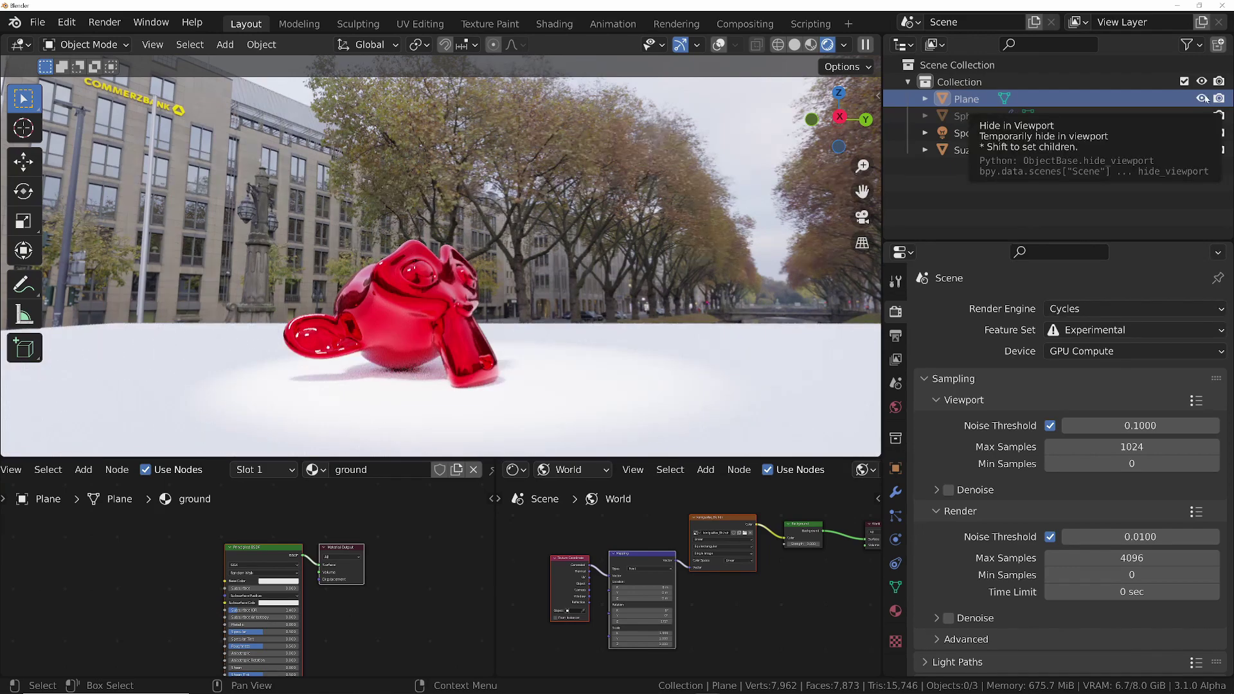
pyautogui.click(897, 469)
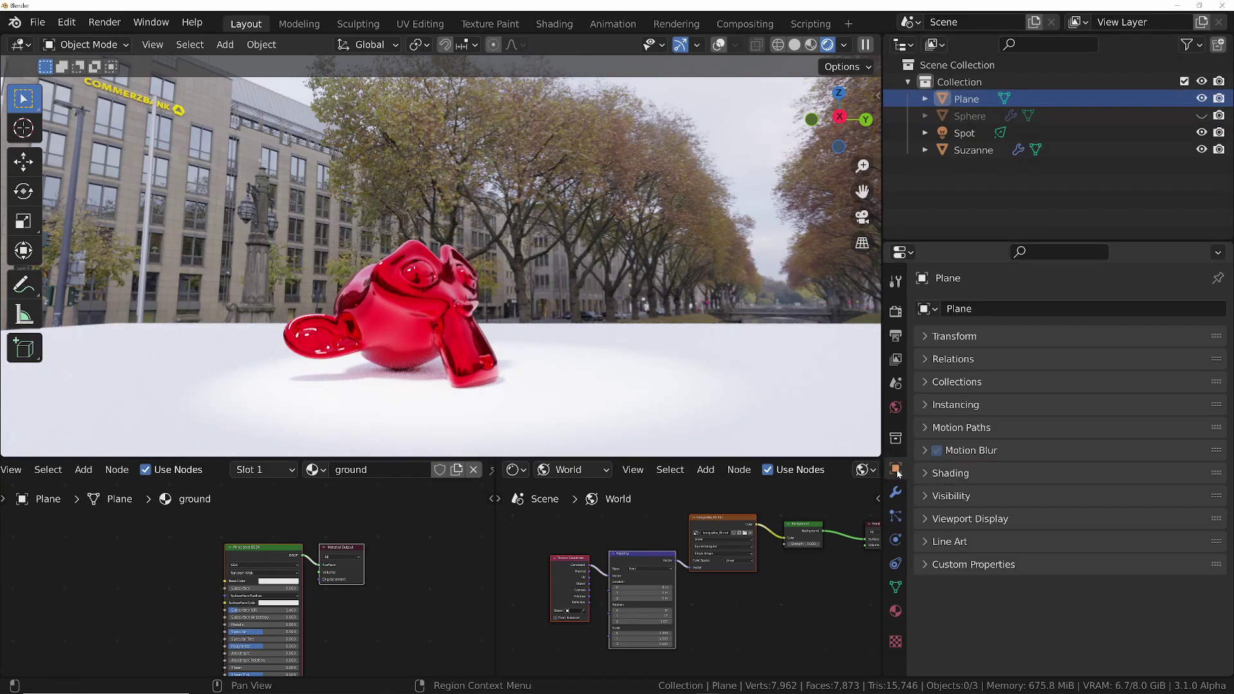
# Enable Shadow Catcher in the Plane's Visibility settings
pyautogui.click(940, 496)
pyautogui.scroll(-5, 986, 450)
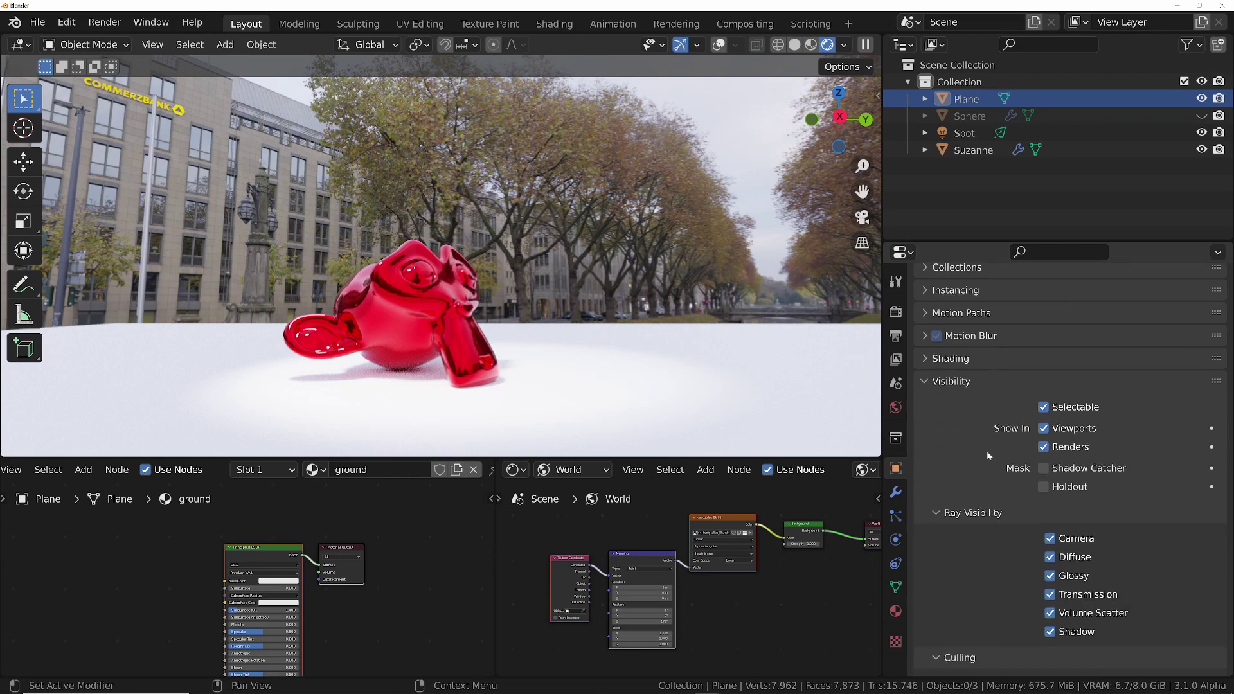
pyautogui.click(1050, 475)
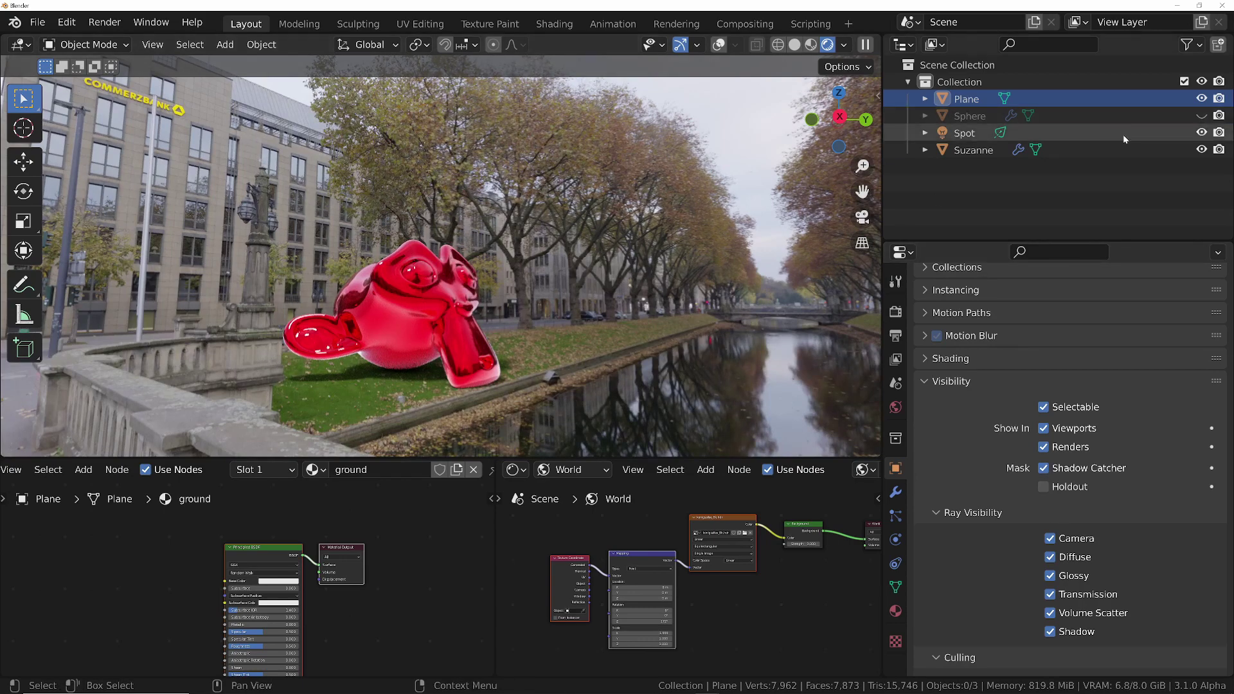
# Hide the Spot light and toggle the Plane off and on to compare the result
pyautogui.click(1201, 133)
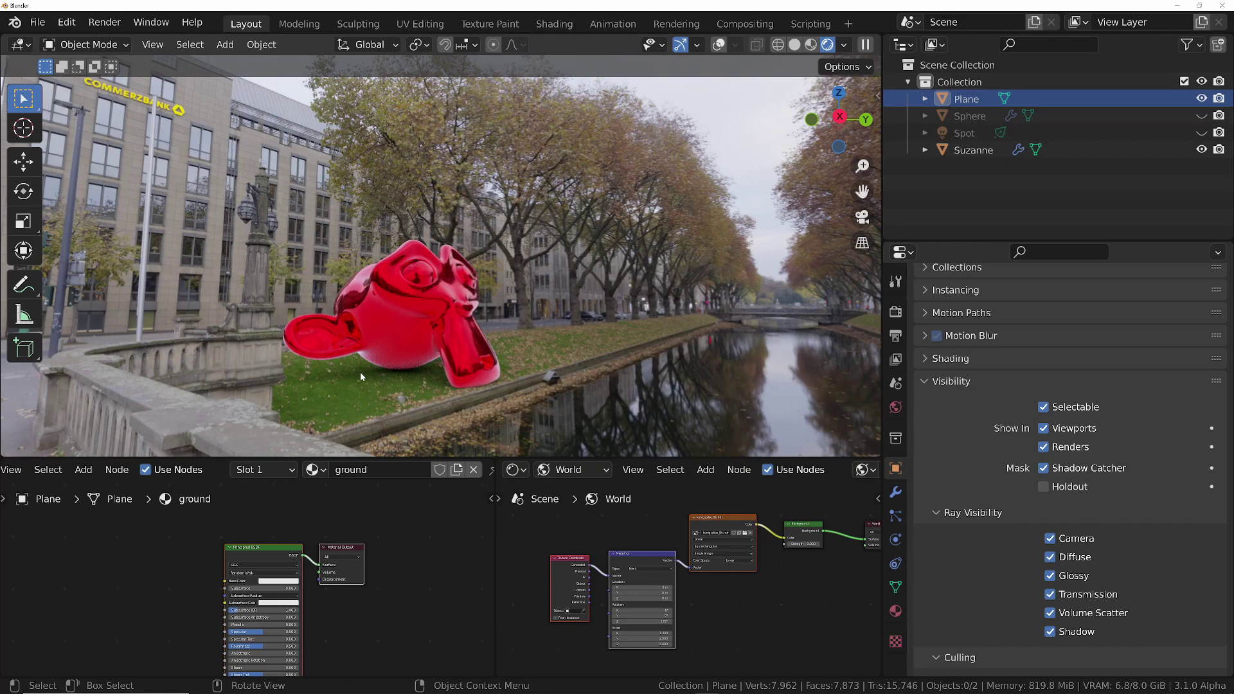
pyautogui.click(1202, 99)
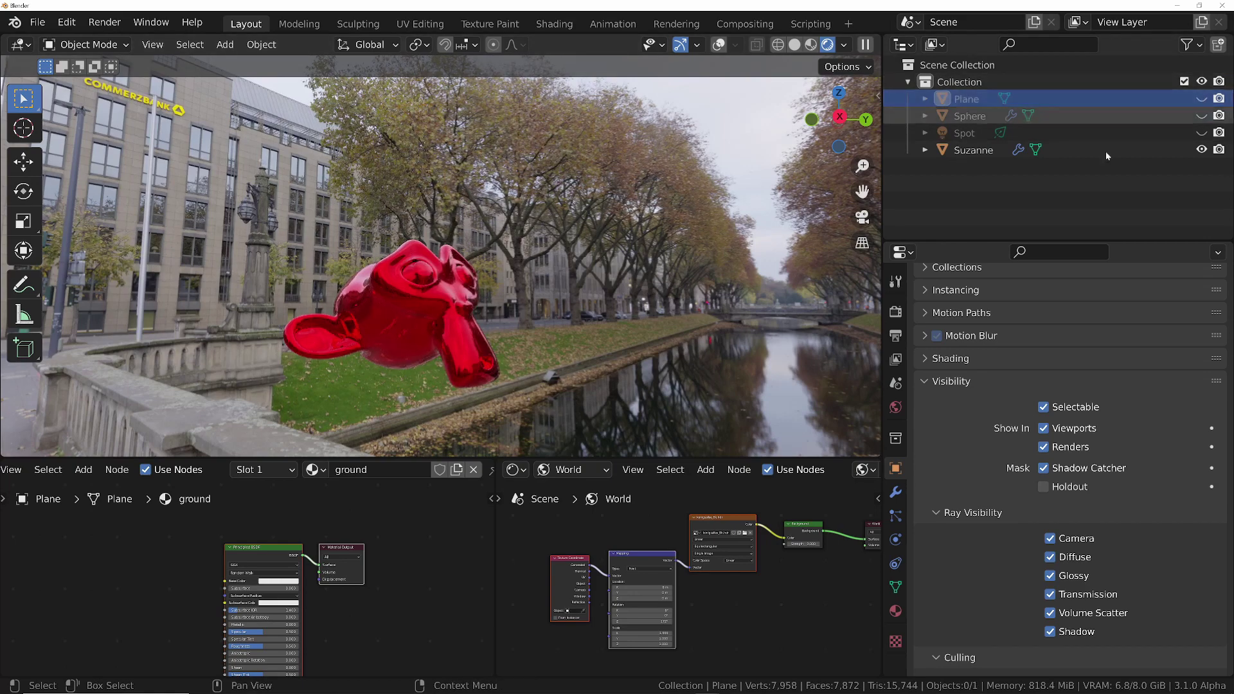
pyautogui.click(1203, 98)
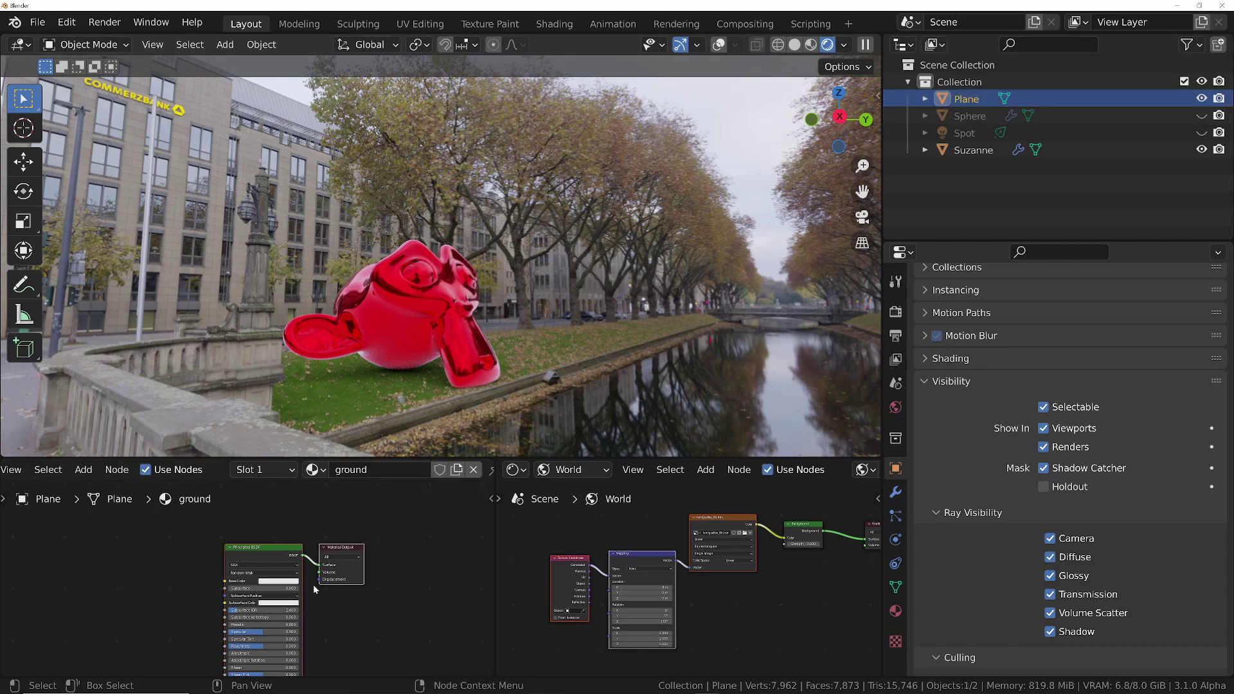
# Sample the backdrop's lawn with the eyedropper as the ground material's Base Color
pyautogui.scroll(3, 302, 581)
pyautogui.click(264, 577)
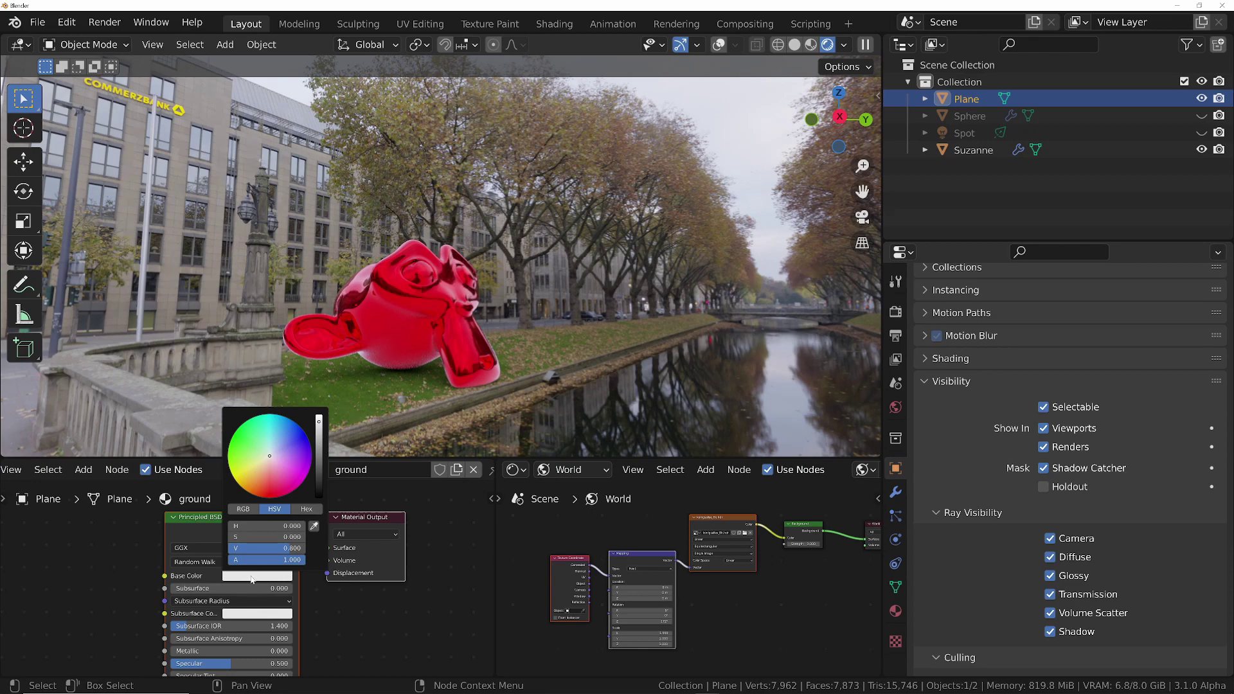
pyautogui.click(250, 577)
pyautogui.press('e')
pyautogui.click(356, 384)
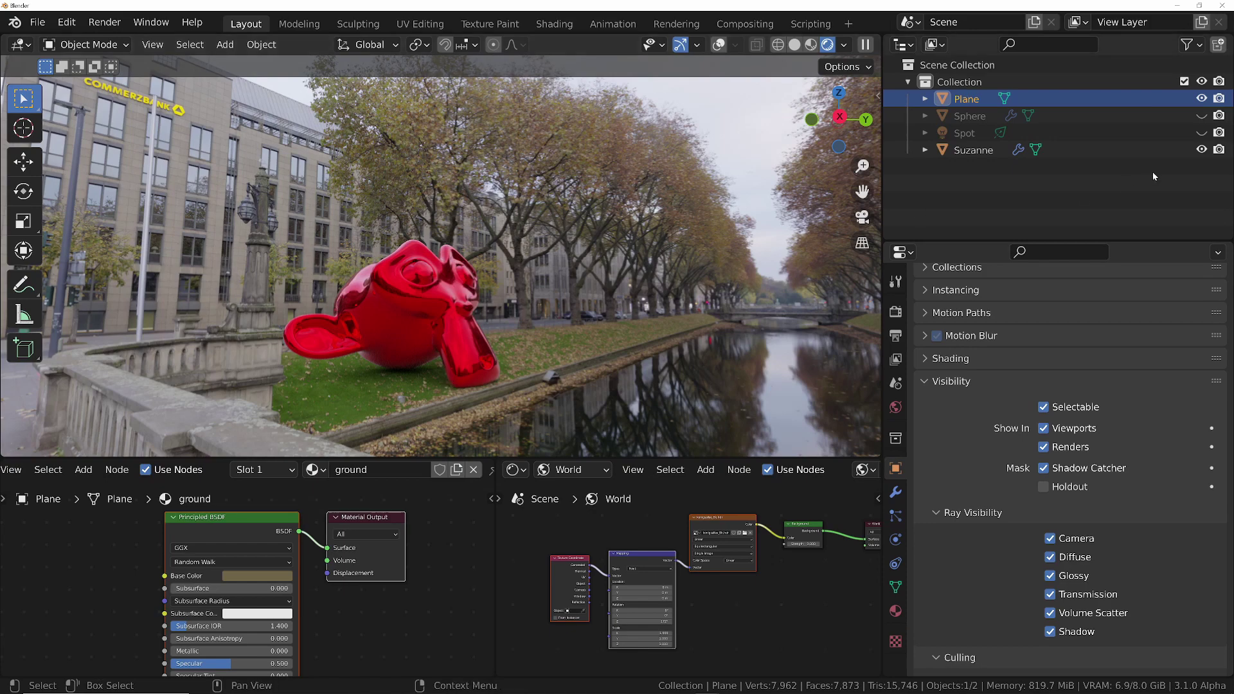
# Unhide the Spot light, turn on viewport overlays, and reframe the view around Suzanne
pyautogui.click(1201, 132)
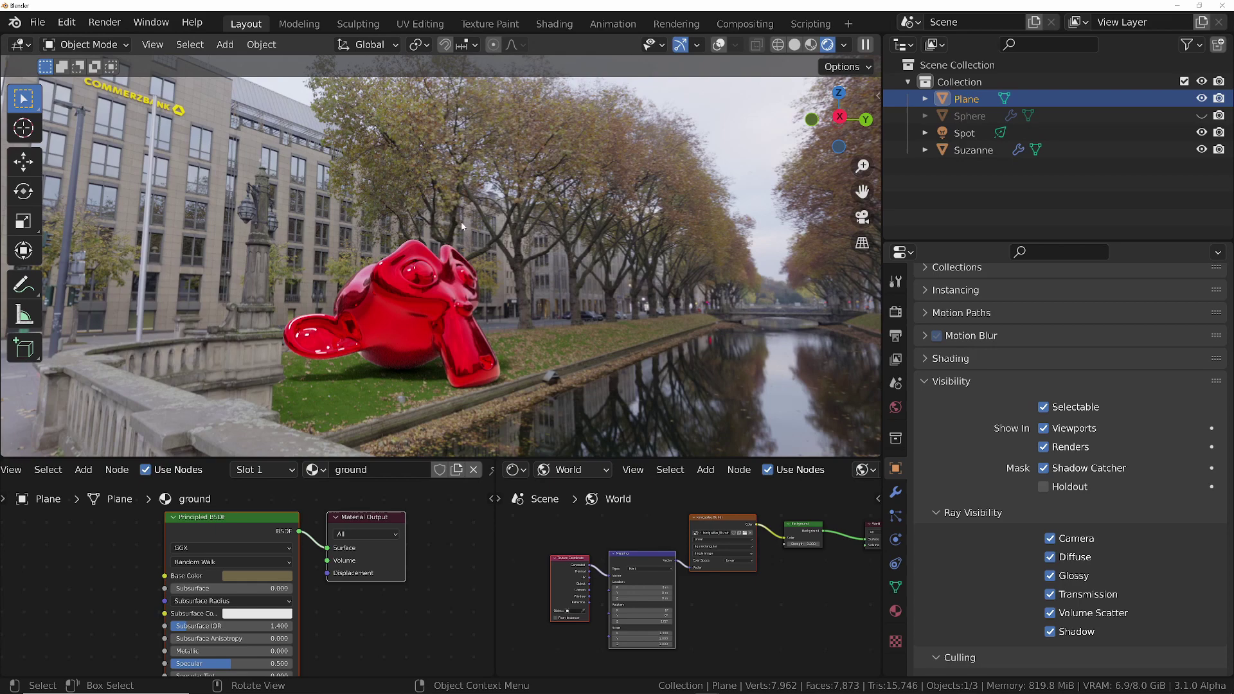
pyautogui.click(718, 45)
pyautogui.scroll(-3, 443, 237)
pyautogui.keyDown('shift'); pyautogui.moveTo(443, 232); pyautogui.dragTo(442, 292, button='middle'); pyautogui.keyUp('shift')
pyautogui.scroll(-3, 441, 293)
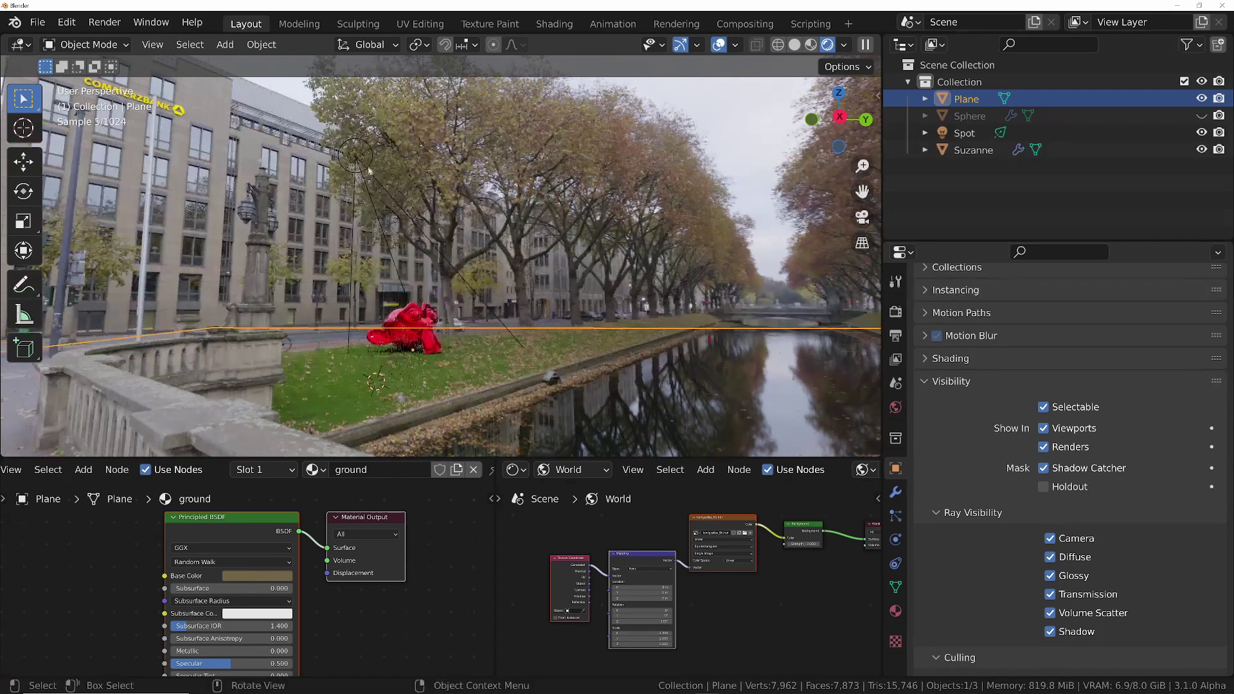
pyautogui.scroll(5, 425, 324)
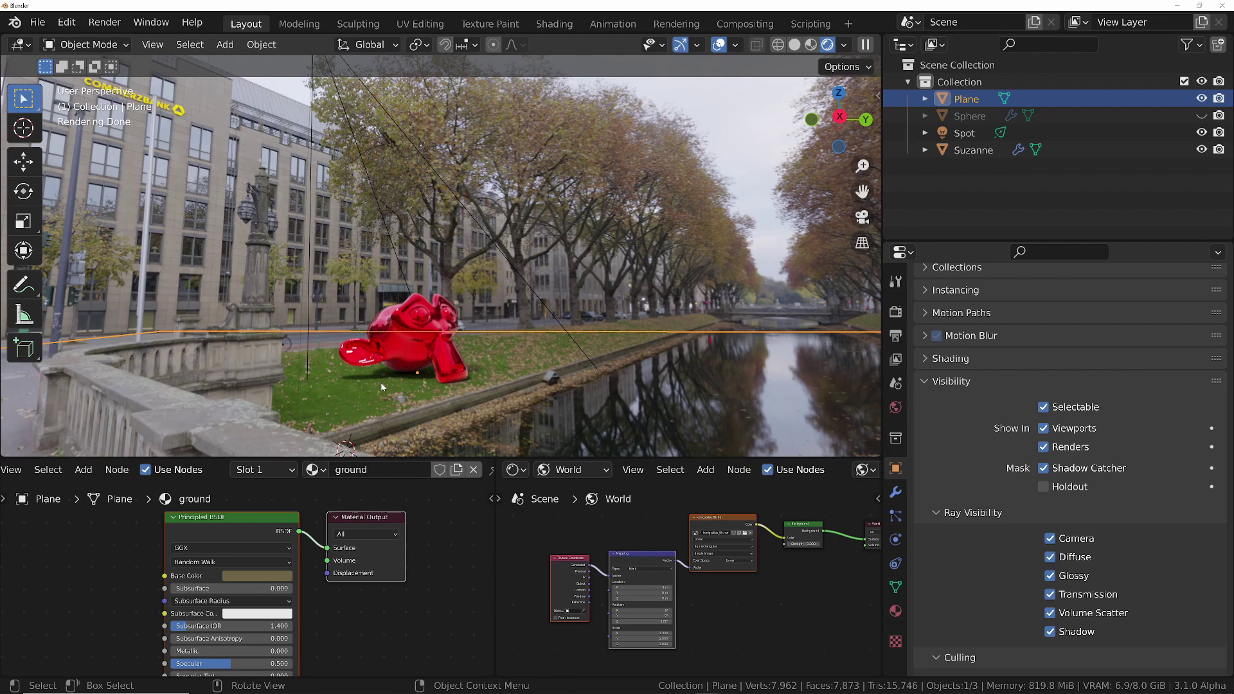
pyautogui.scroll(5, 418, 367)
pyautogui.keyDown('shift'); pyautogui.moveTo(413, 377); pyautogui.dragTo(447, 331, button='middle'); pyautogui.keyUp('shift')
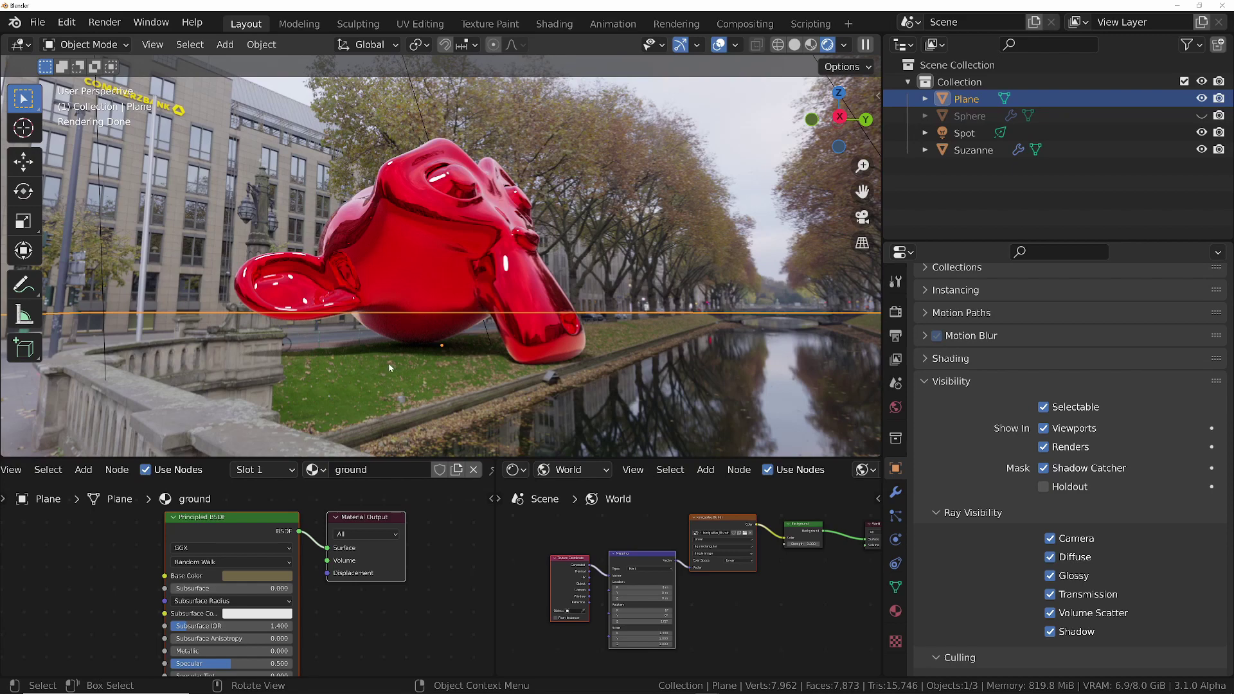
# Select Suzanne, set its Metallic to 0, and shift its base colour to pale mint
pyautogui.click(415, 261)
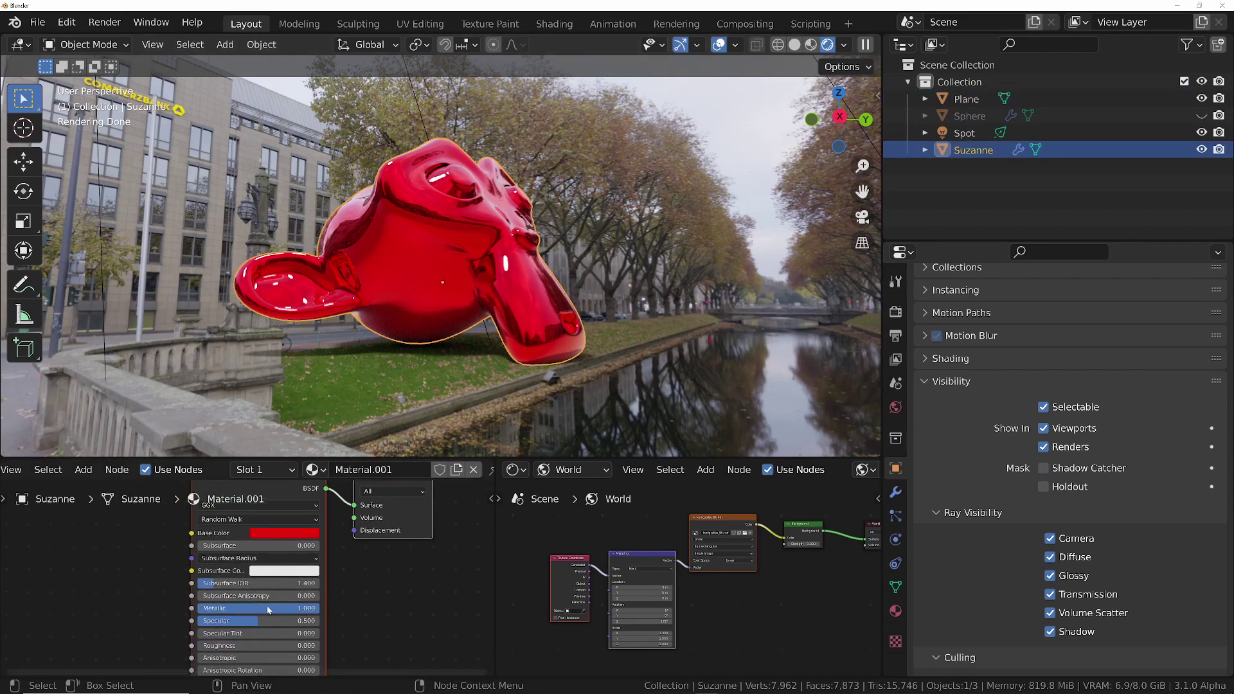
pyautogui.moveTo(269, 609); pyautogui.dragTo(206, 610)
pyautogui.click(292, 533)
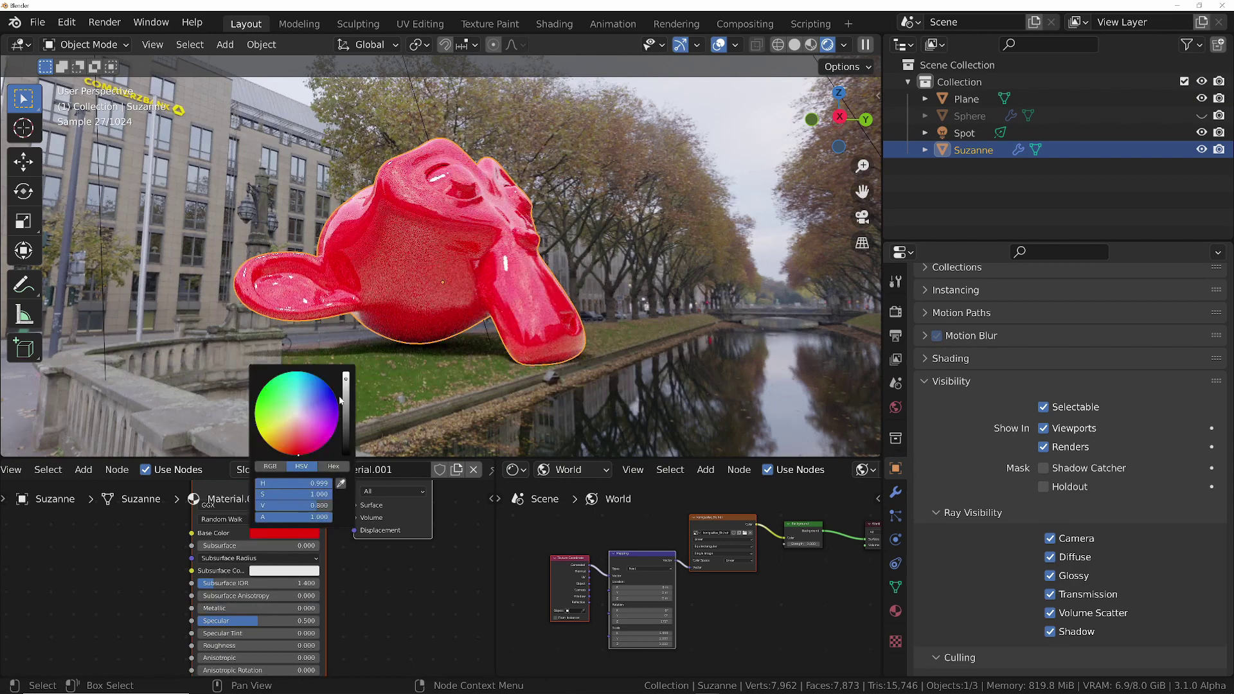
pyautogui.moveTo(307, 447); pyautogui.dragTo(293, 408)
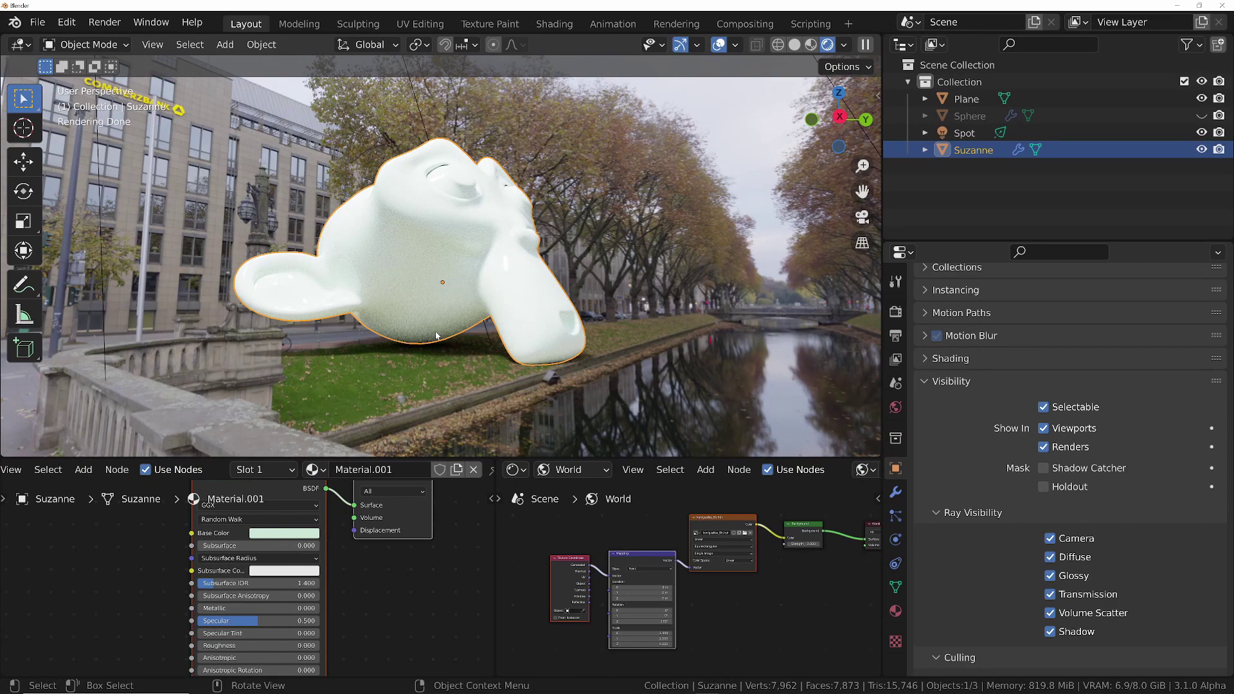
# Adjust Suzanne's base colour again on the wheel, then select the ground plane's colour
pyautogui.scroll(-2, 361, 566)
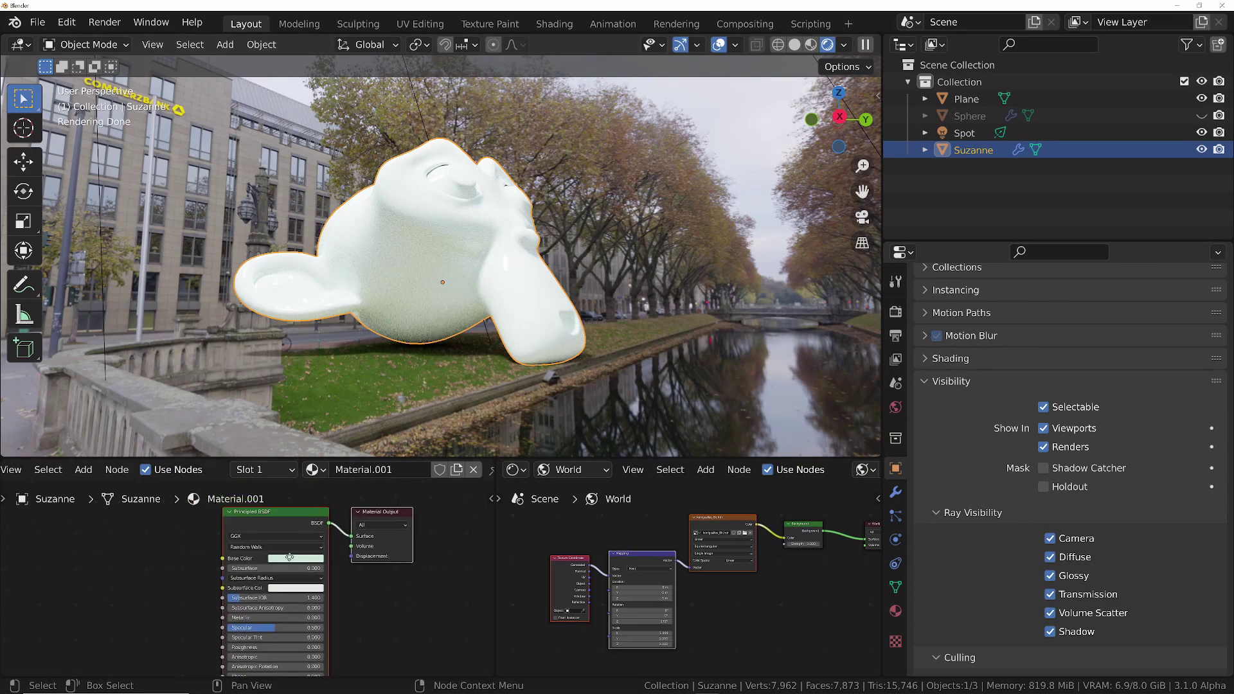
pyautogui.click(296, 564)
pyautogui.moveTo(306, 467)
pyautogui.mouseDown()
pyautogui.moveTo(285, 448)
pyautogui.moveTo(307, 467)
pyautogui.mouseUp()
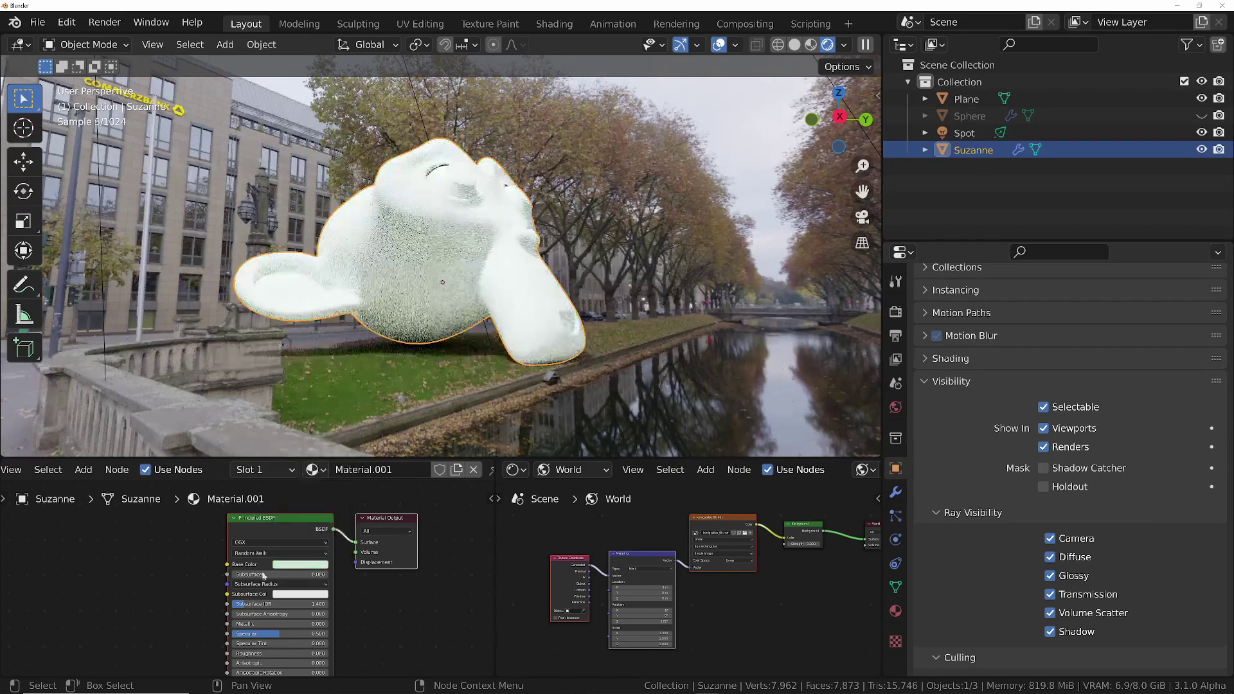
pyautogui.click(366, 393)
pyautogui.click(309, 564)
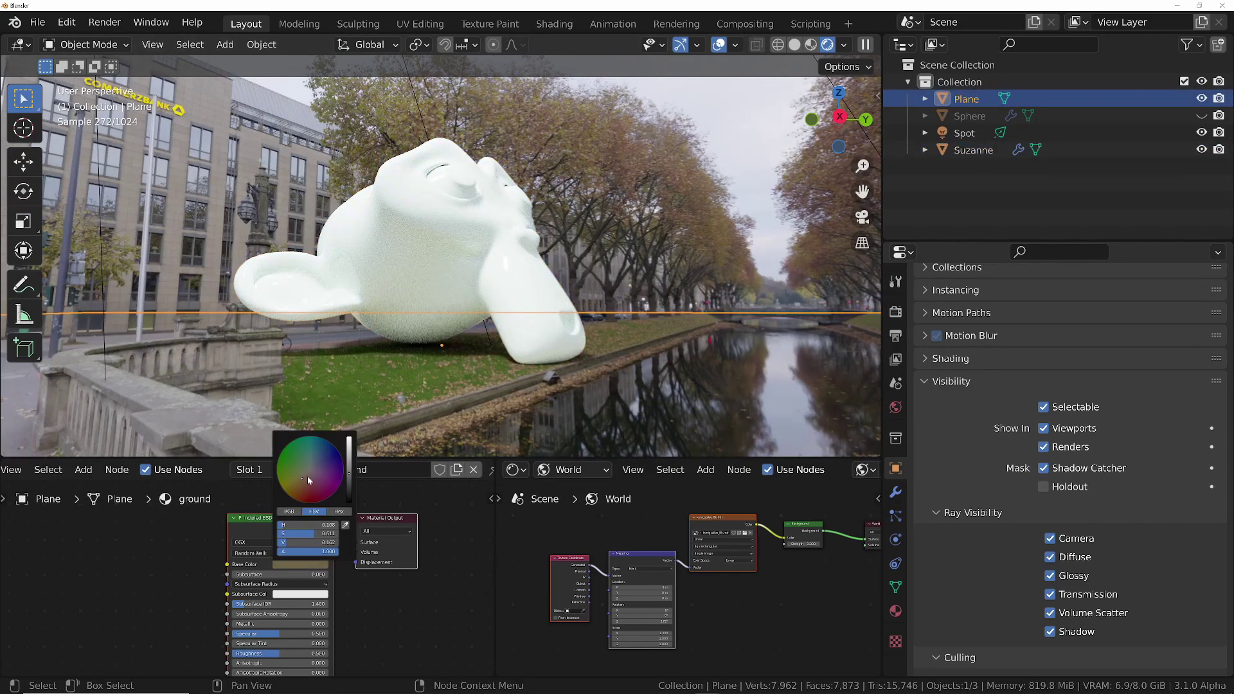
# Make the ground's base colour a yellowish green
pyautogui.click(288, 449)
pyautogui.moveTo(294, 457); pyautogui.dragTo(277, 460)
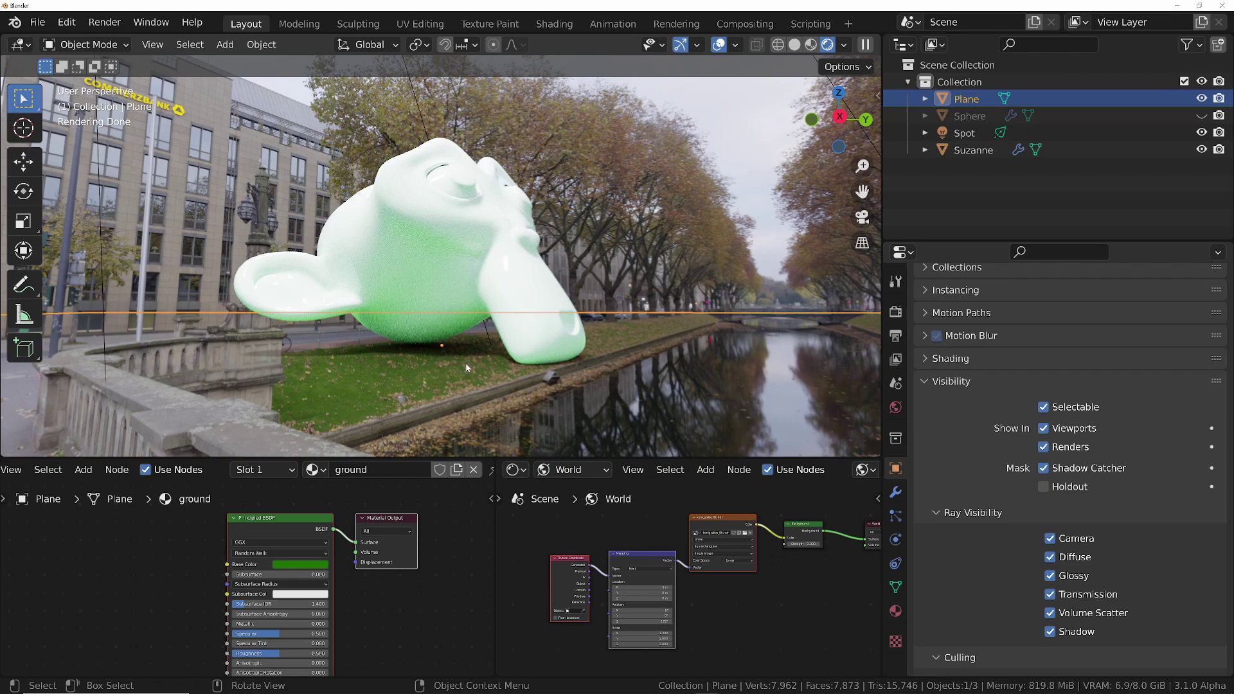
pyautogui.moveTo(463, 333); pyautogui.dragTo(712, 297, button='middle')
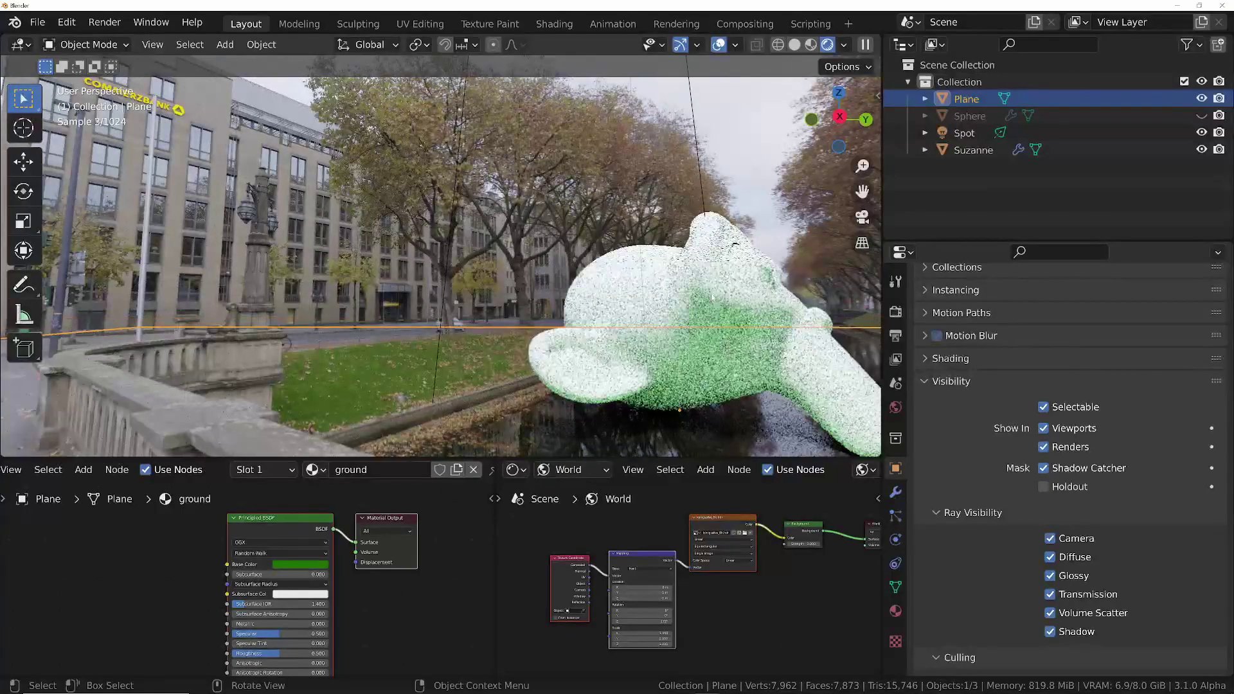
# Set Suzanne's base colour back to red and reselect the ground plane
pyautogui.click(712, 297)
pyautogui.click(305, 562)
pyautogui.moveTo(307, 467); pyautogui.dragTo(311, 501)
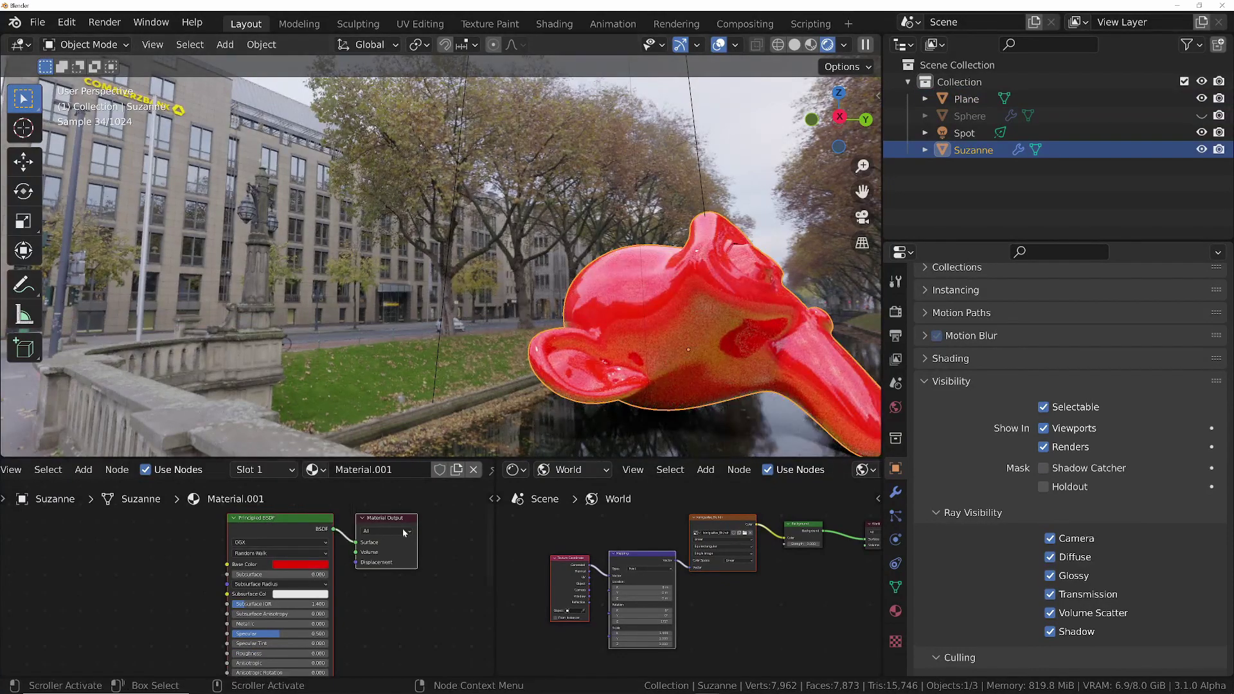
pyautogui.click(500, 434)
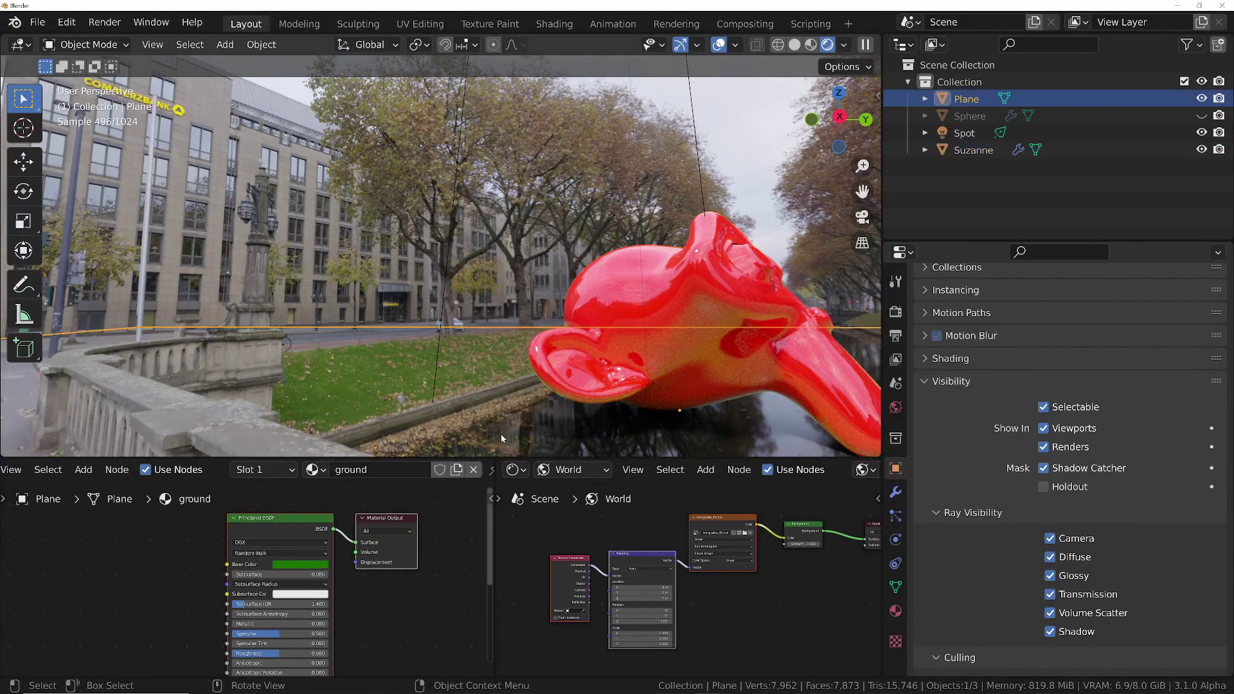
pyautogui.click(300, 564)
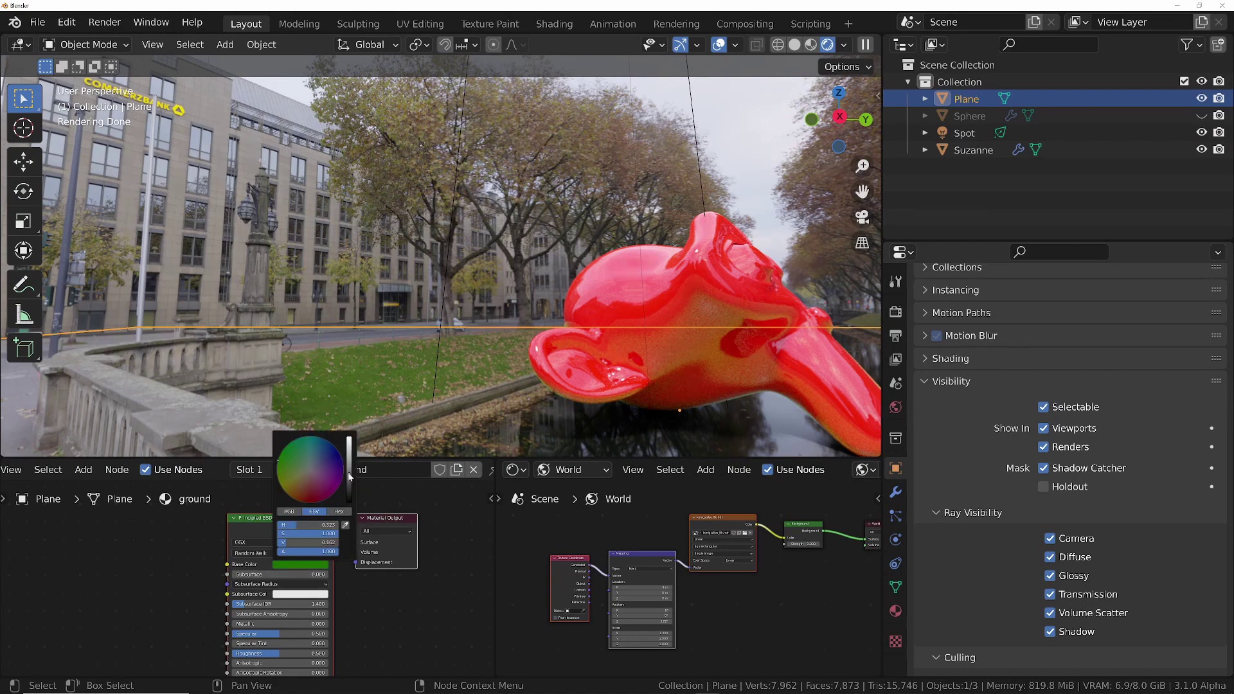
# Make the ground's base colour black with Roughness 0
pyautogui.moveTo(350, 477); pyautogui.dragTo(350, 503)
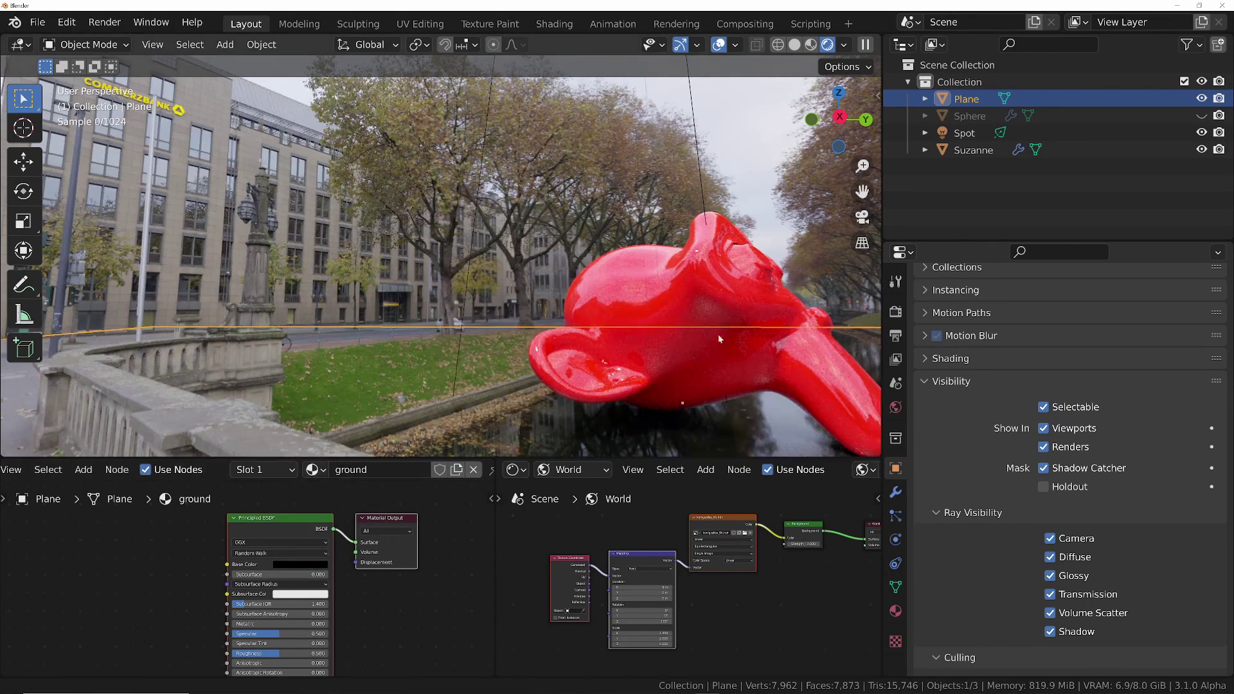
pyautogui.scroll(-3, 720, 338)
pyautogui.keyDown('shift'); pyautogui.moveTo(737, 327); pyautogui.dragTo(795, 365, button='middle'); pyautogui.keyUp('shift')
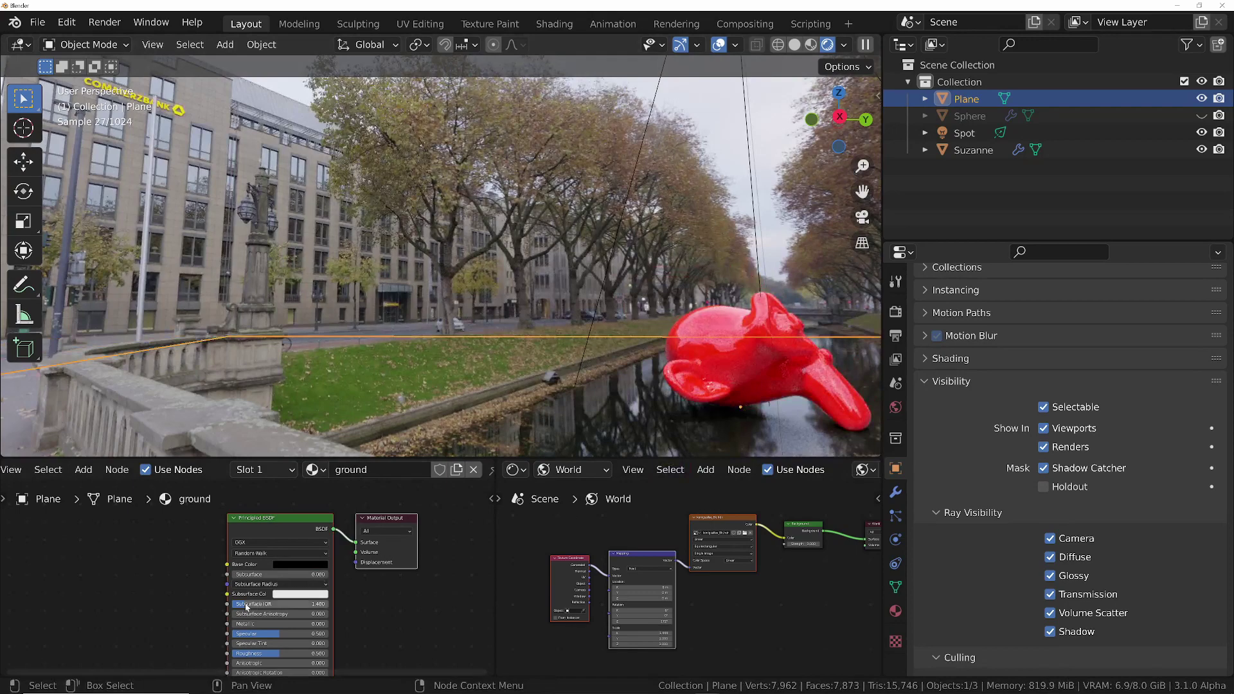
pyautogui.moveTo(268, 653); pyautogui.dragTo(220, 654)
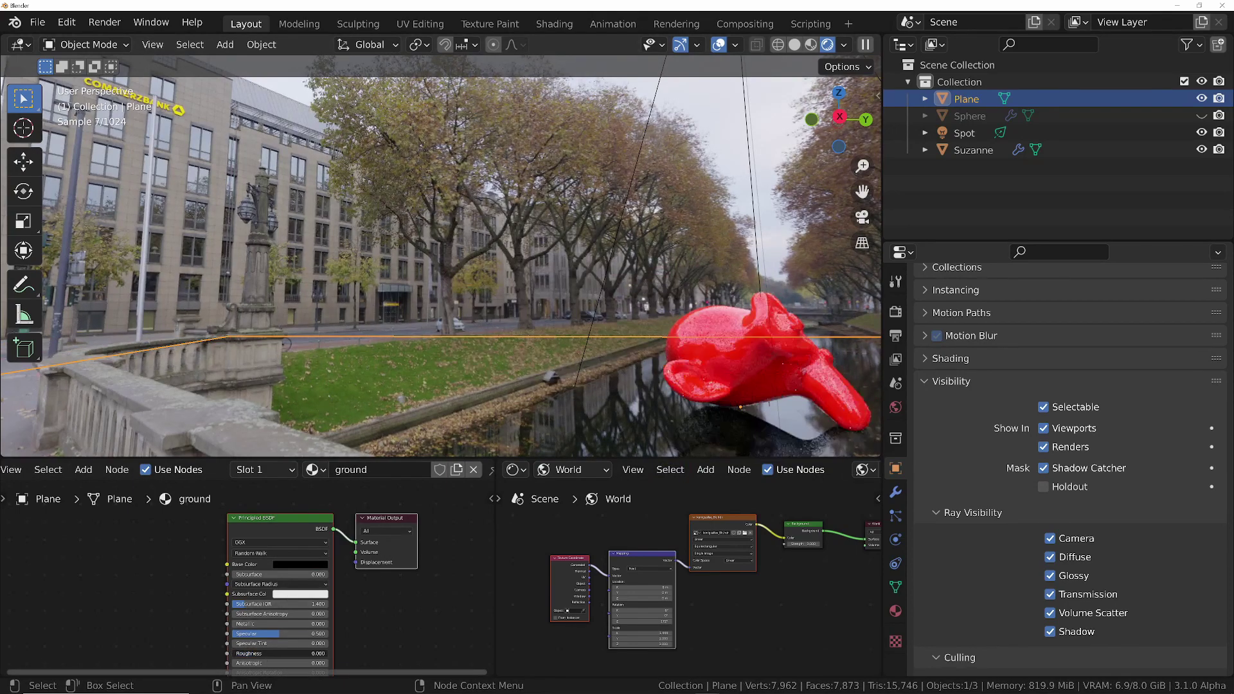
# Centre Suzanne over the canal and turn off the plane's Shadow Catcher
pyautogui.moveTo(781, 377); pyautogui.dragTo(807, 422, button='middle')
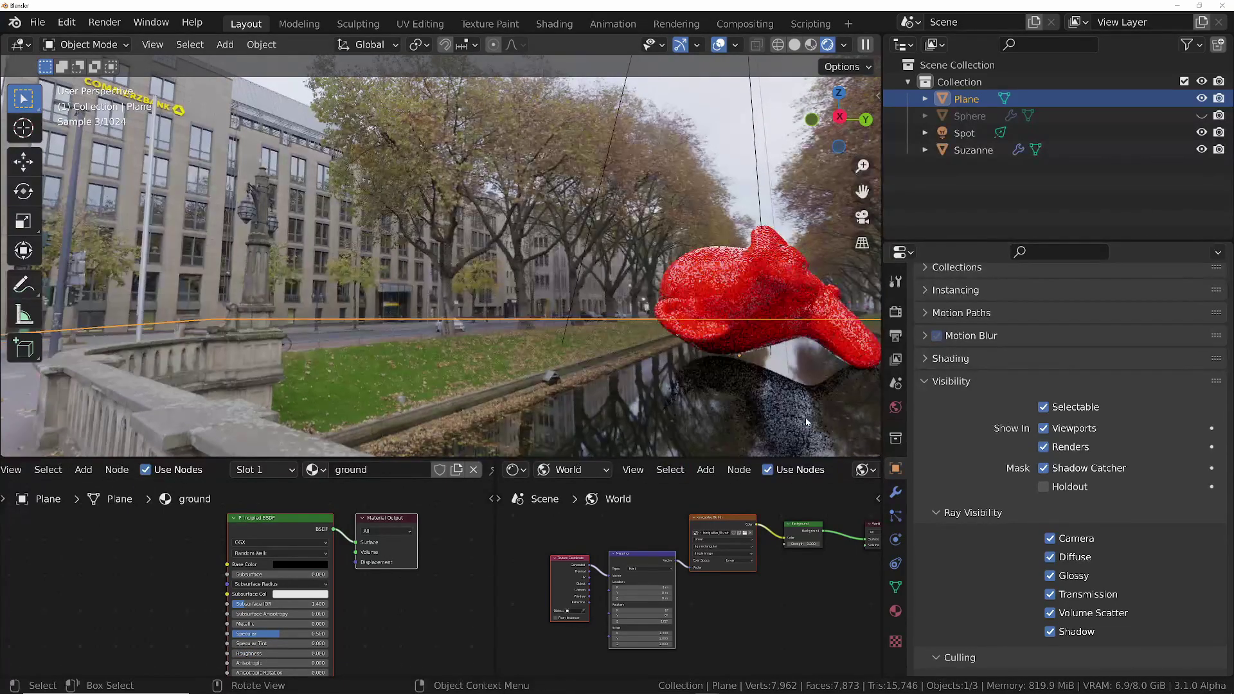
pyautogui.moveTo(718, 384); pyautogui.dragTo(484, 400, button='middle')
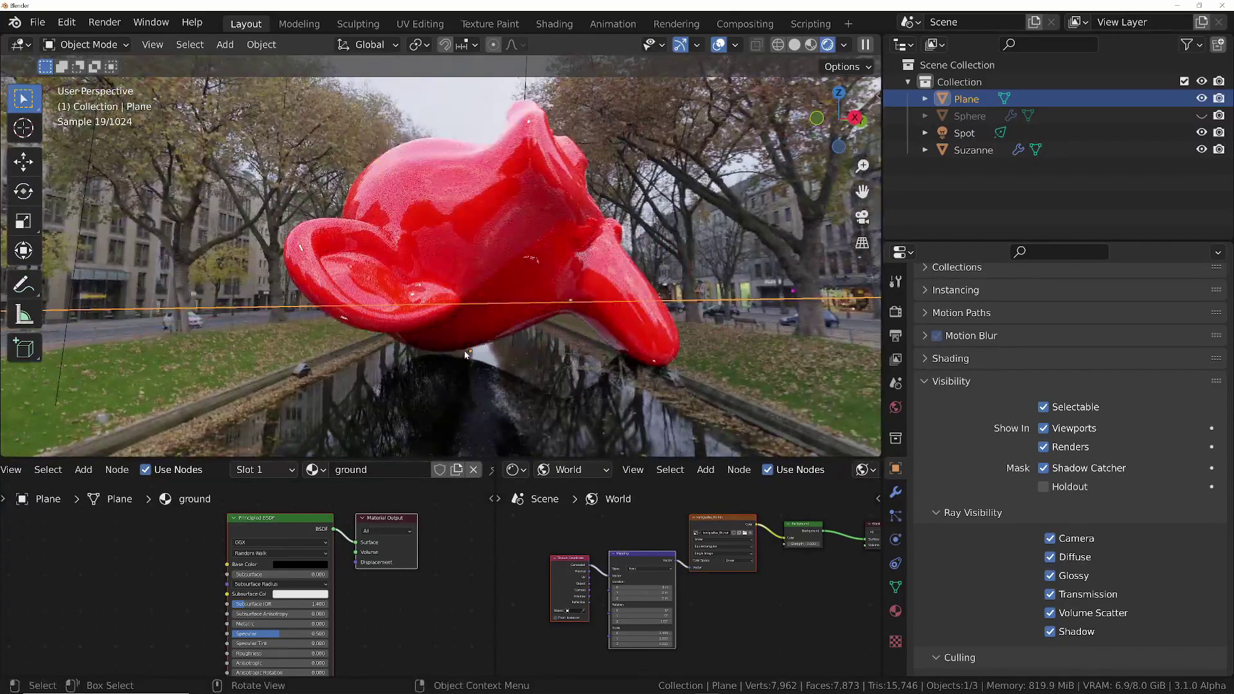
pyautogui.moveTo(560, 422); pyautogui.dragTo(541, 395, button='middle')
pyautogui.scroll(-3, 530, 345)
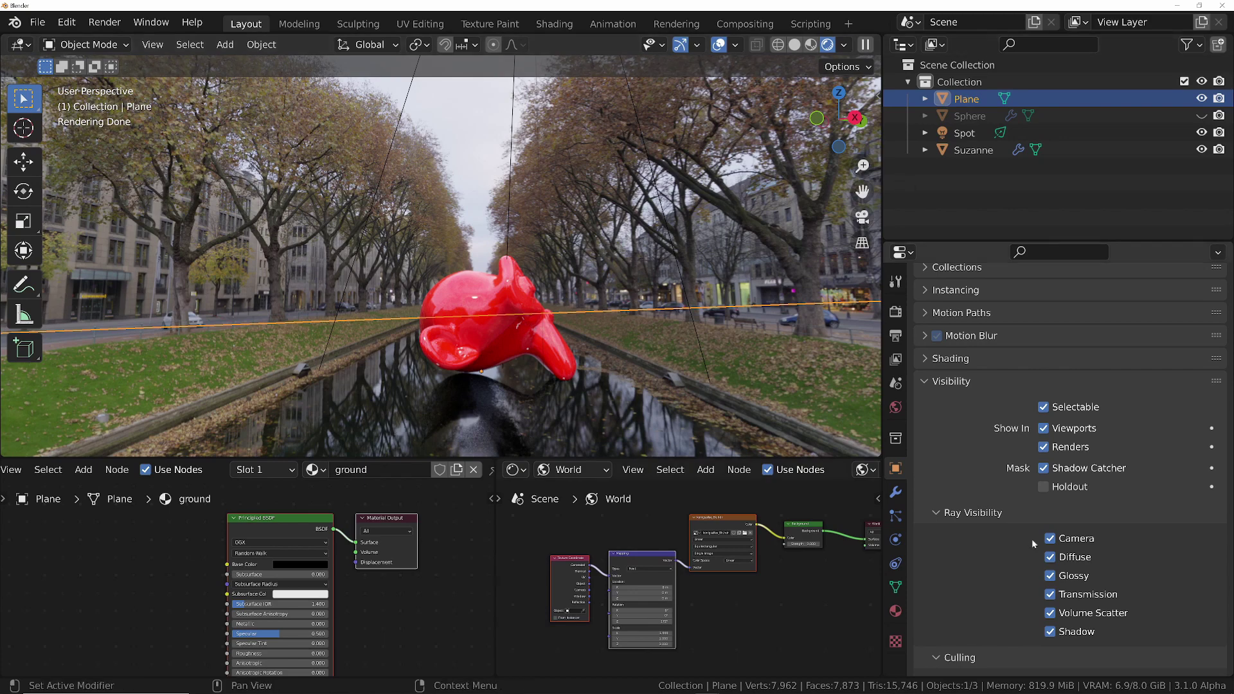
pyautogui.click(1044, 469)
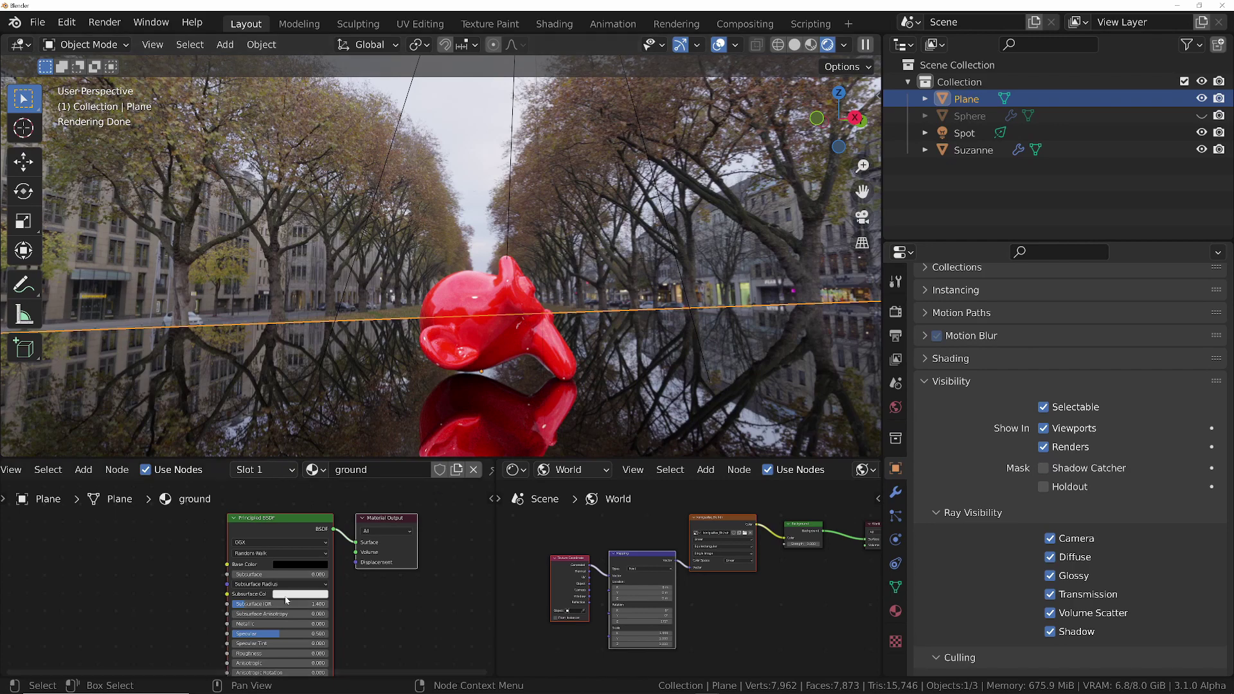
# Set the ground's Specular to 0.000 and inspect the plain black floor, then maximize the World editor
pyautogui.moveTo(274, 631); pyautogui.dragTo(233, 633)
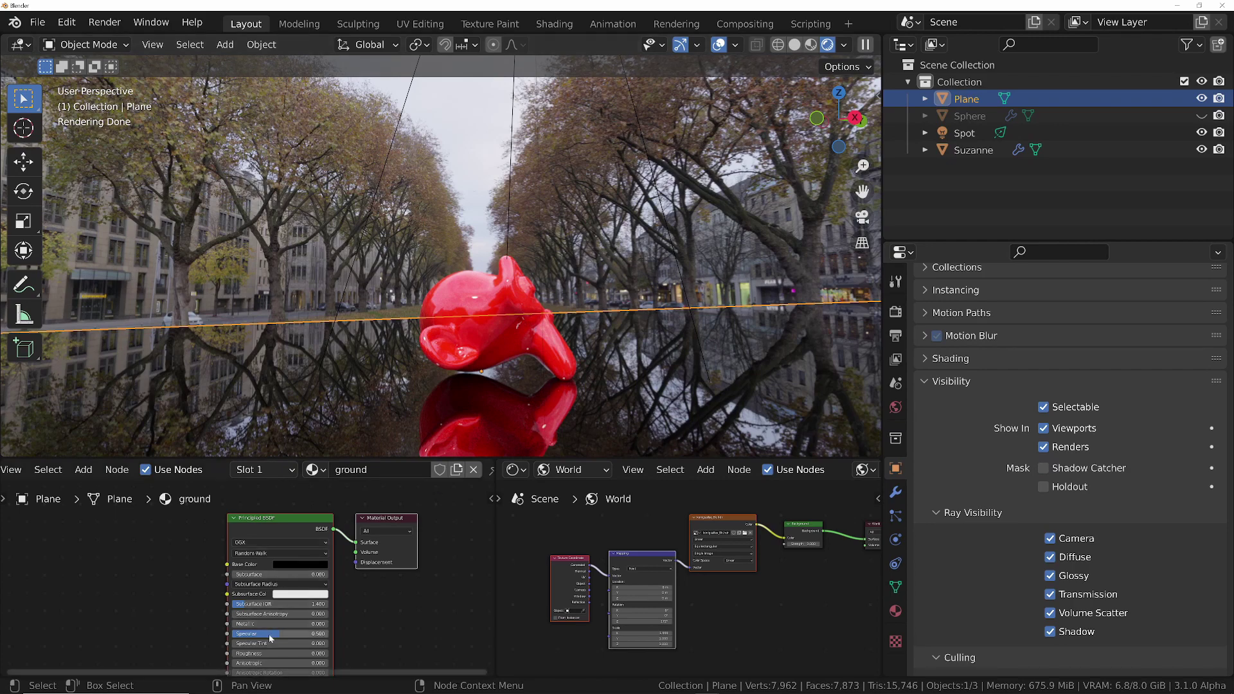
pyautogui.moveTo(649, 317); pyautogui.dragTo(579, 335, button='middle')
pyautogui.moveTo(688, 292); pyautogui.dragTo(608, 256, button='middle')
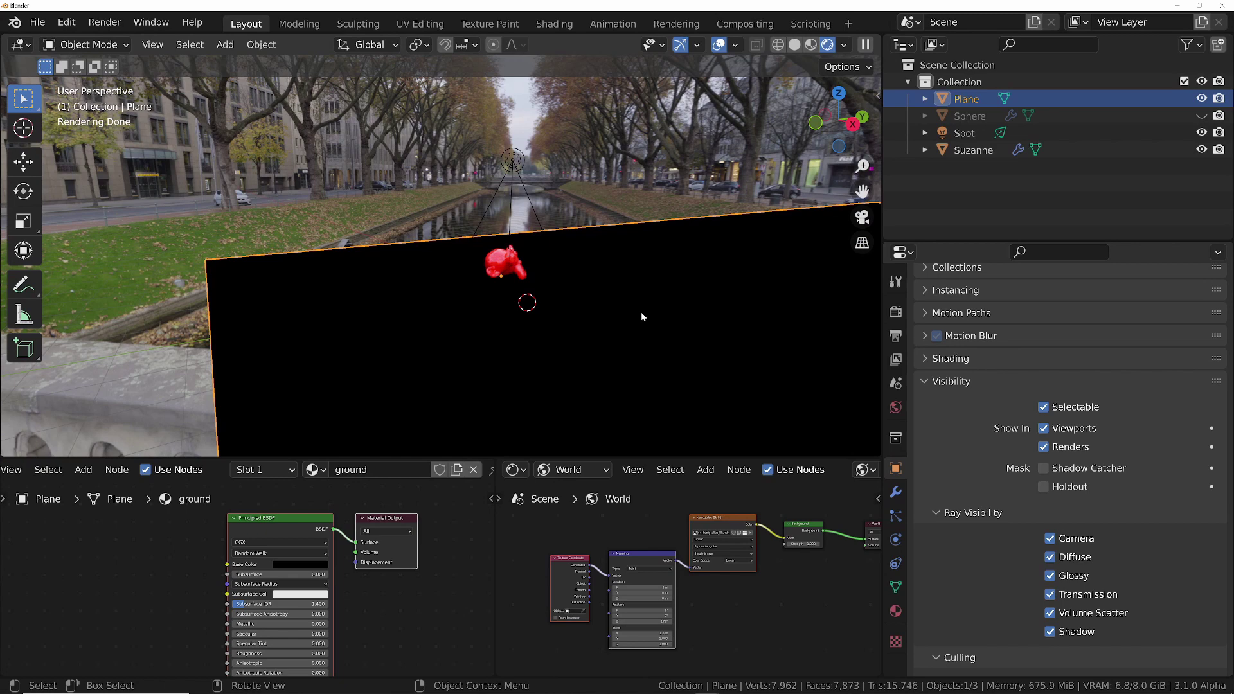
pyautogui.hotkey('ctrl', 'space')
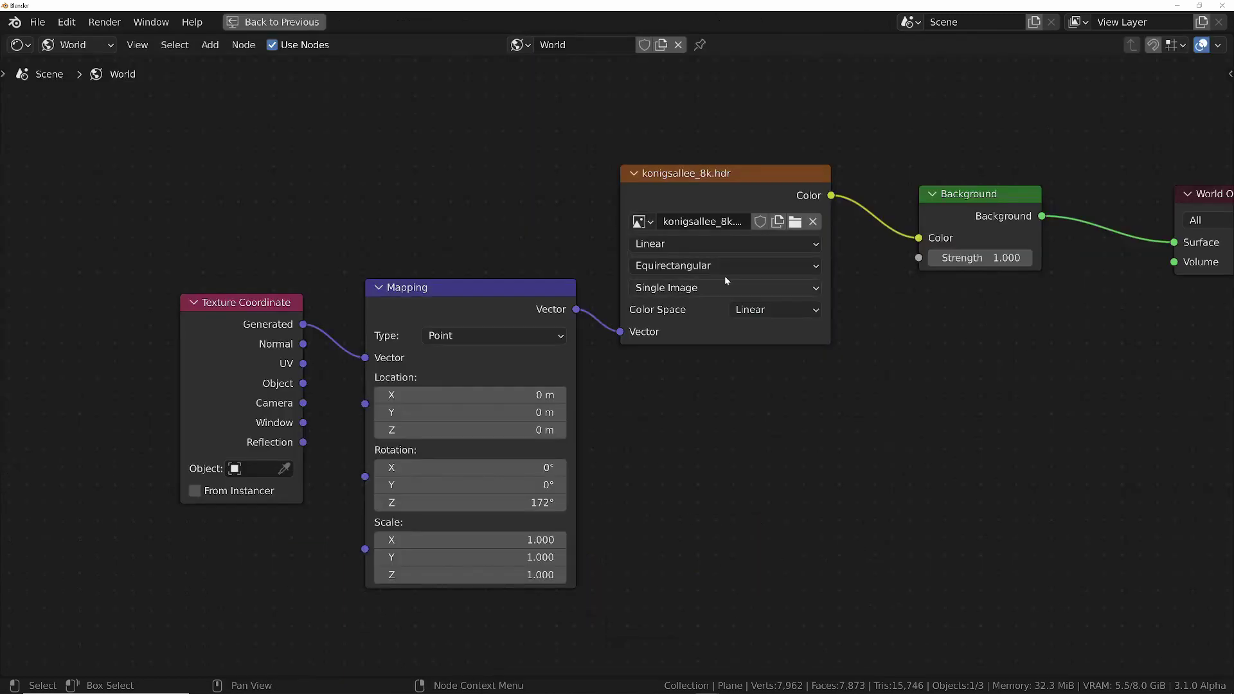
# Copy the world's Texture Coordinate, Mapping and konigsallee_8k.hdr nodes
pyautogui.moveTo(94, 105); pyautogui.dragTo(864, 628)
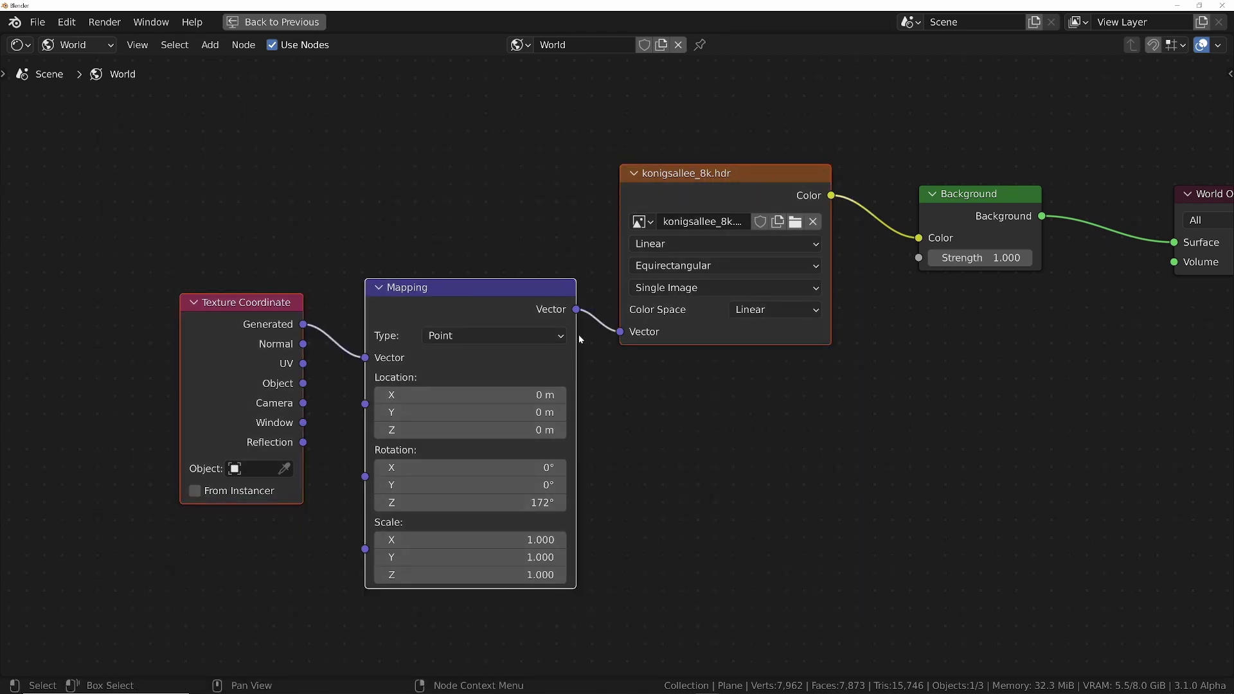
pyautogui.hotkey('ctrl', 'space')
pyautogui.moveTo(207, 585); pyautogui.dragTo(273, 577, button='middle')
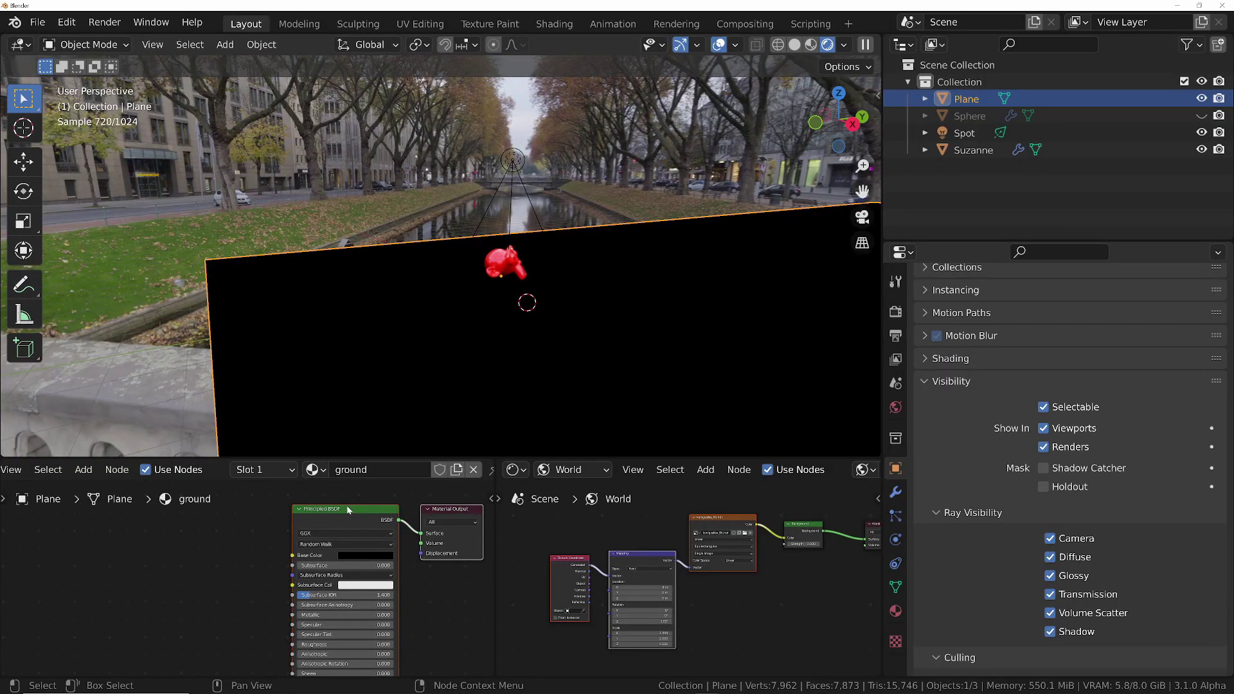
pyautogui.scroll(6, 177, 586)
# Paste the nodes into the ground material and connect the HDR image Color to Base Color
pyautogui.hotkey('ctrl', 'space')
pyautogui.moveTo(763, 249); pyautogui.dragTo(597, 305, button='middle')
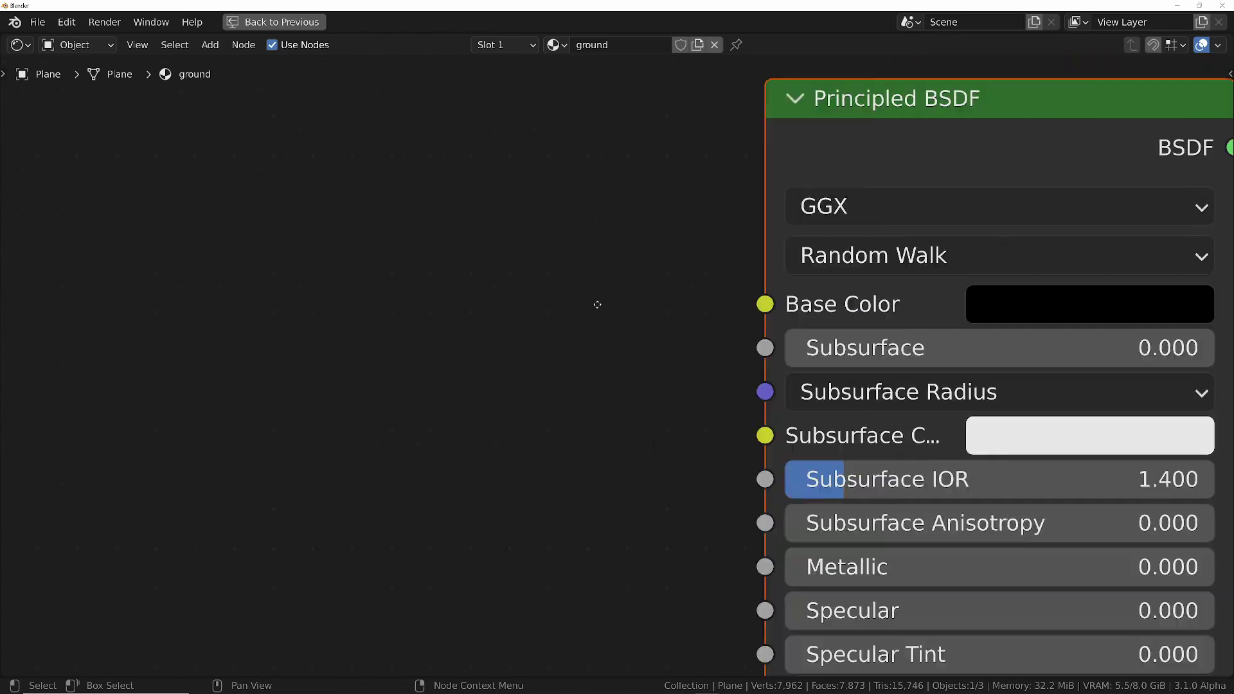
pyautogui.scroll(-5, 467, 331)
pyautogui.hotkey('ctrl', 'v')
pyautogui.scroll(2, 397, 325)
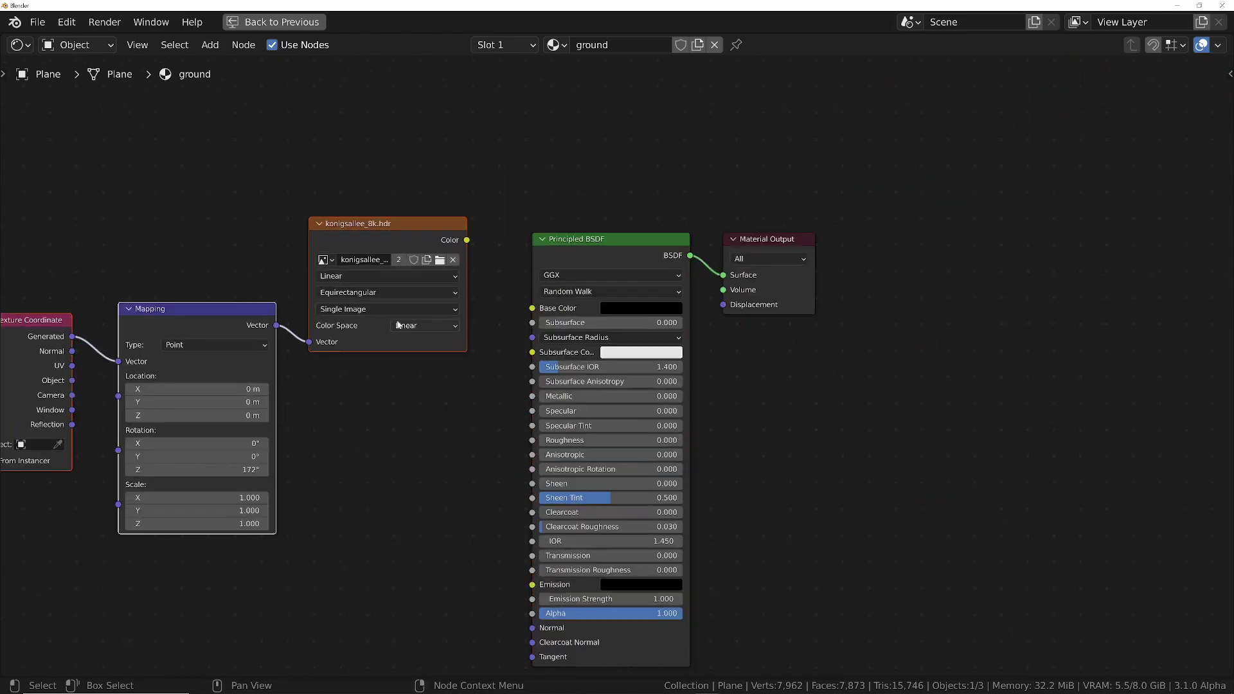
pyautogui.moveTo(472, 234); pyautogui.dragTo(546, 308)
pyautogui.hotkey('ctrl', 'space')
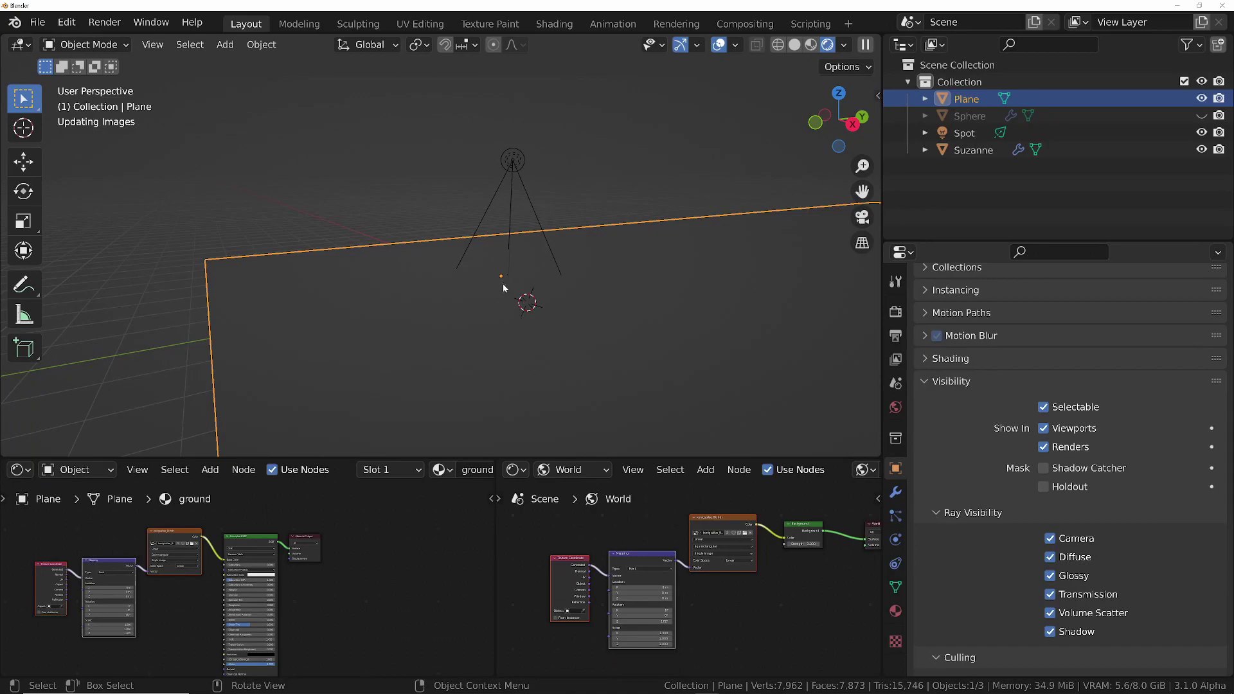
# Inspect the bright HDRI-textured ground plane from several angles, then bring up the Add menu
pyautogui.moveTo(514, 291); pyautogui.dragTo(670, 301, button='middle')
pyautogui.moveTo(458, 304); pyautogui.dragTo(460, 314, button='middle')
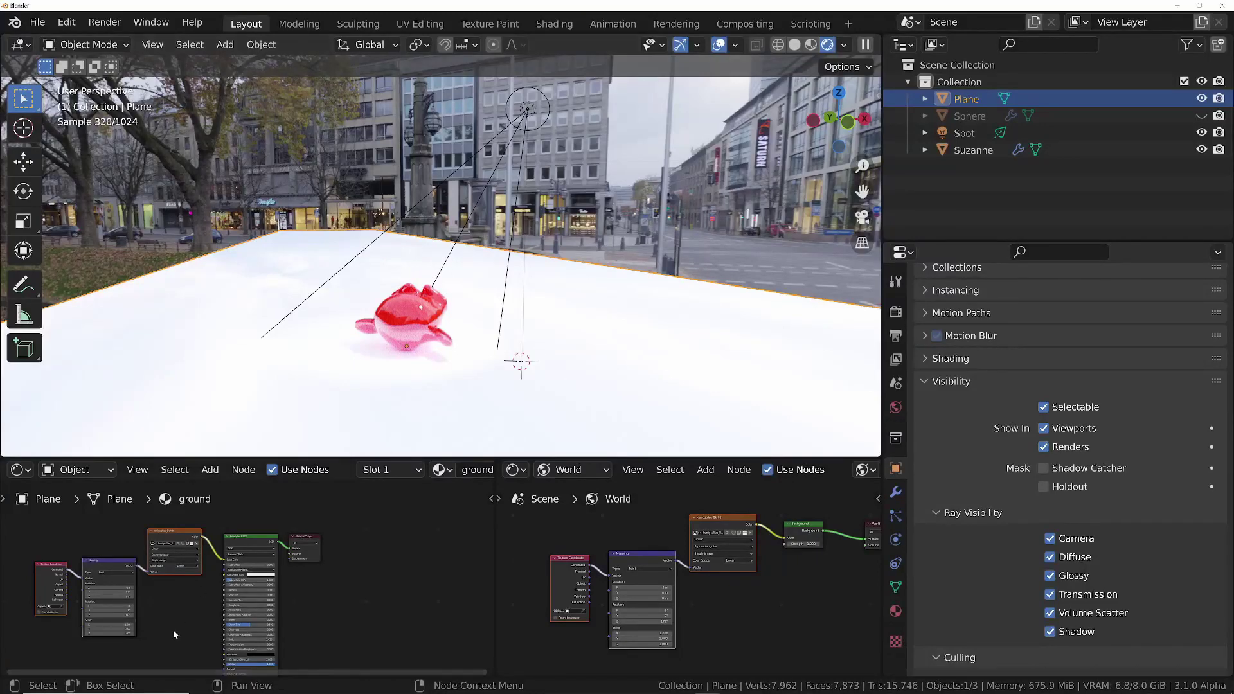
pyautogui.scroll(3, 253, 608)
pyautogui.scroll(-5, 192, 559)
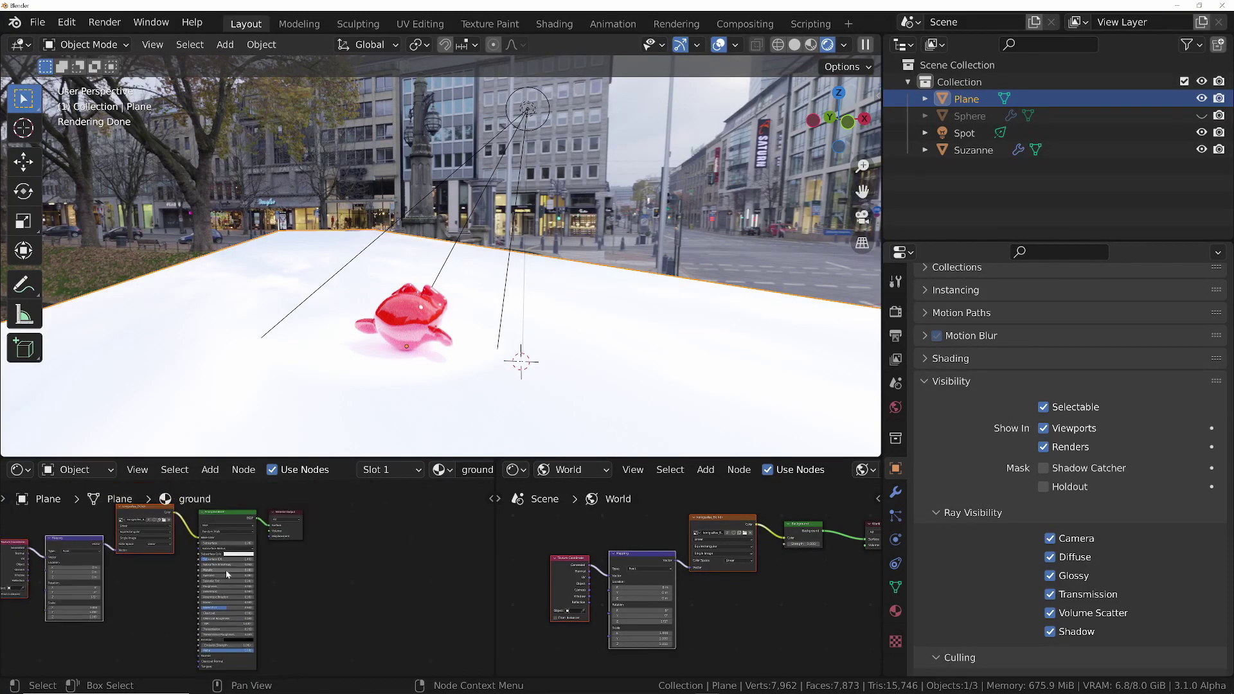
pyautogui.moveTo(385, 302); pyautogui.dragTo(314, 324, button='middle')
pyautogui.scroll(-4, 399, 283)
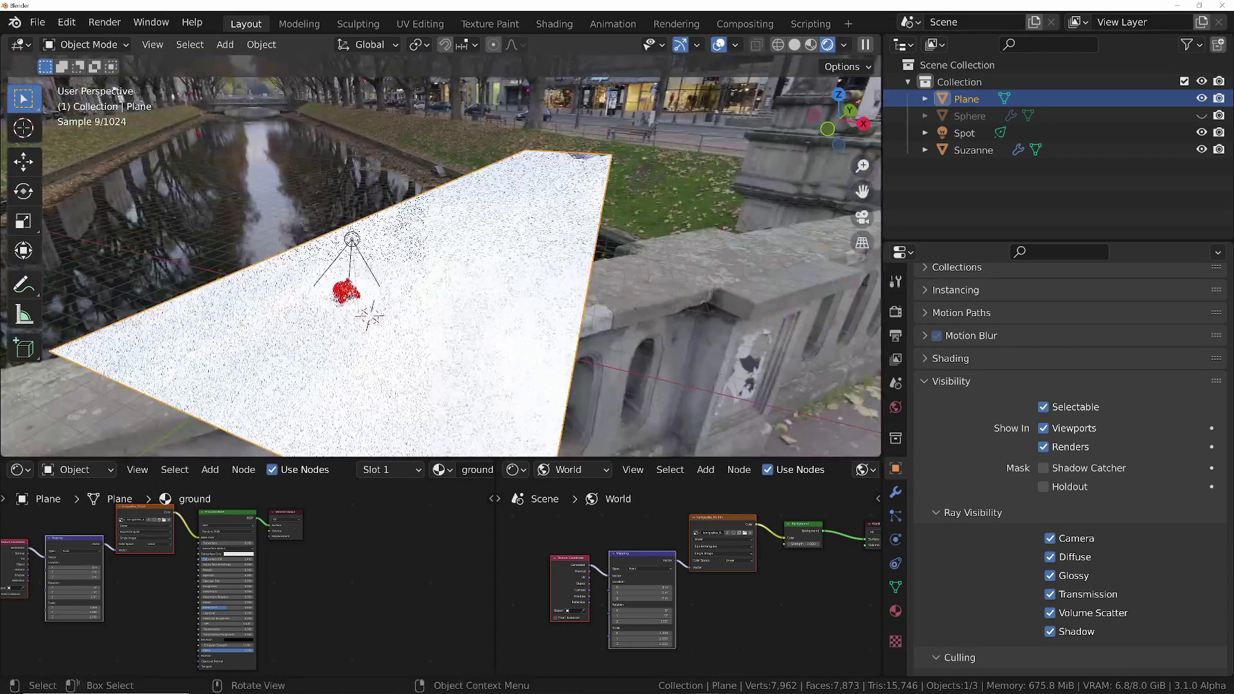
pyautogui.keyDown('shift'); pyautogui.moveTo(476, 262); pyautogui.dragTo(377, 178, button='middle'); pyautogui.keyUp('shift')
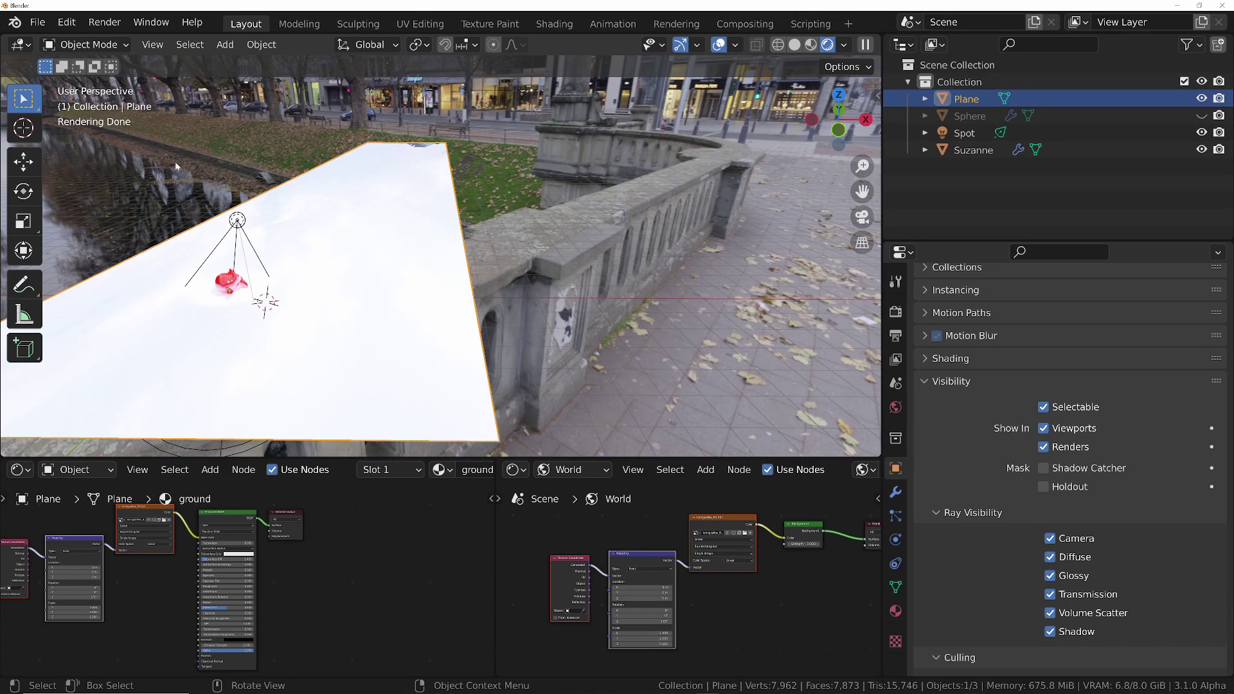
pyautogui.moveTo(500, 244); pyautogui.dragTo(511, 204, button='middle')
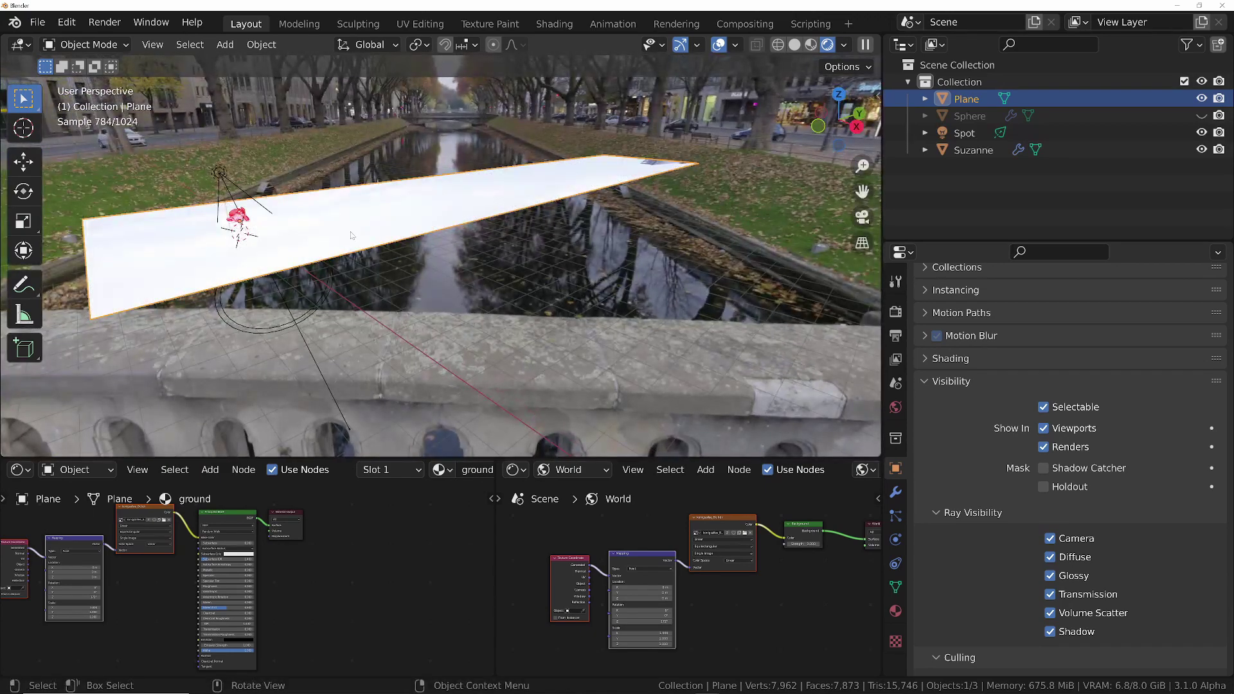
pyautogui.moveTo(351, 236); pyautogui.dragTo(335, 245, button='middle')
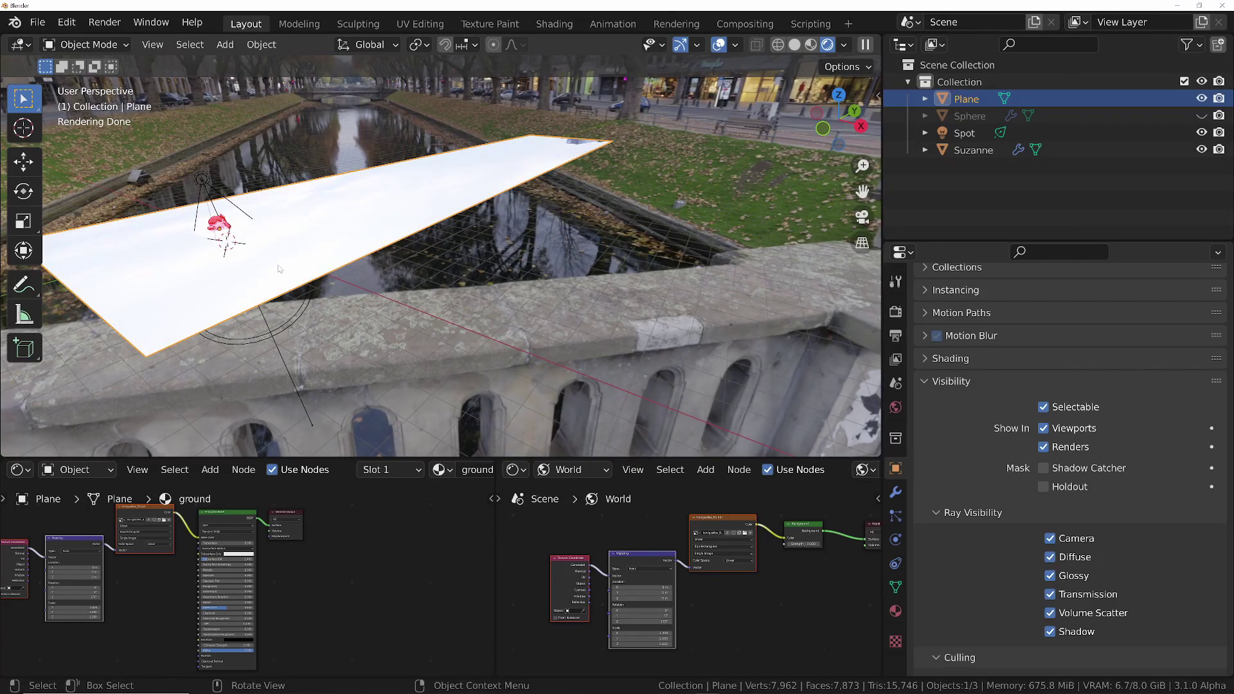
pyautogui.hotkey('shift', 'a')
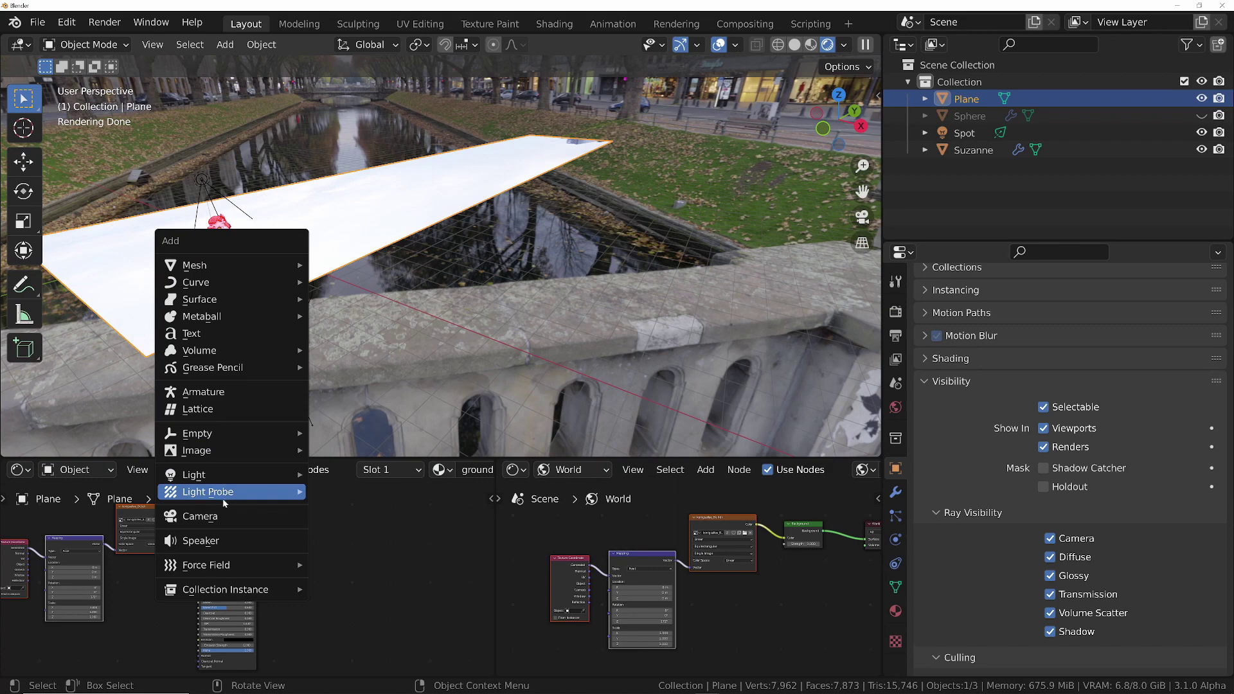
# Add a new camera and orbit the view toward the balustrade side of the plane
pyautogui.click(219, 520)
pyautogui.moveTo(462, 270); pyautogui.dragTo(500, 254, button='middle')
pyautogui.scroll(-6, 349, 190)
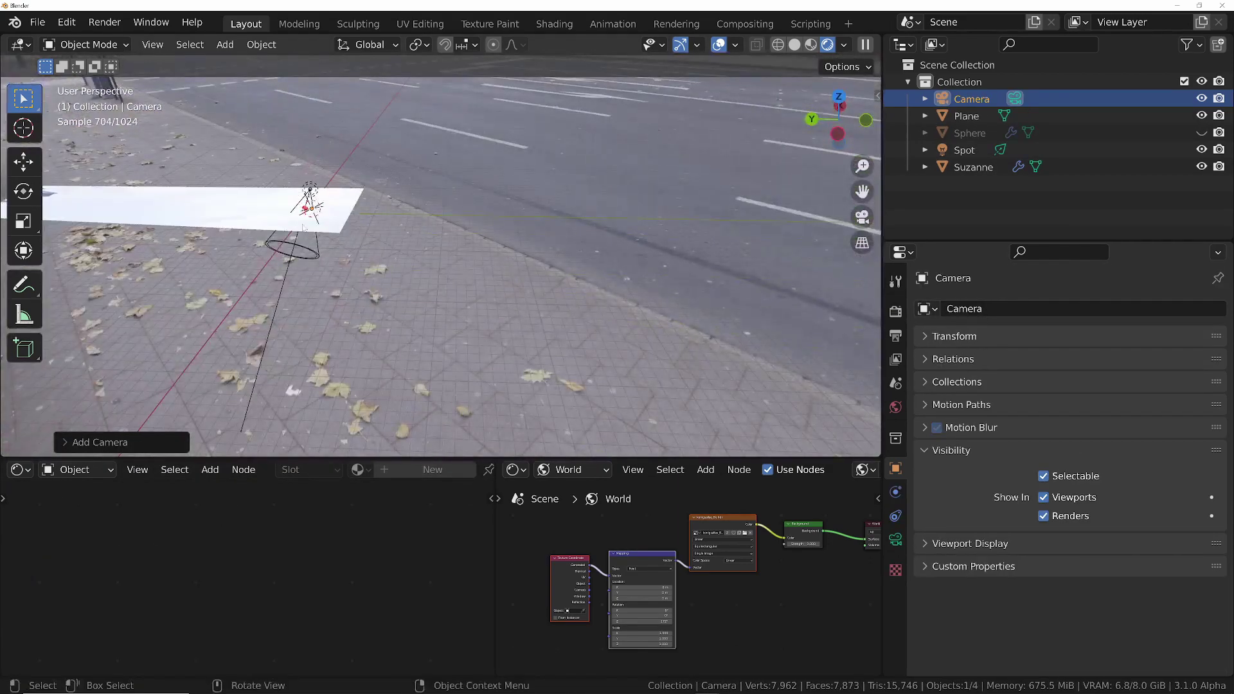
pyautogui.moveTo(411, 196); pyautogui.dragTo(233, 215, button='middle')
pyautogui.scroll(5, 233, 215)
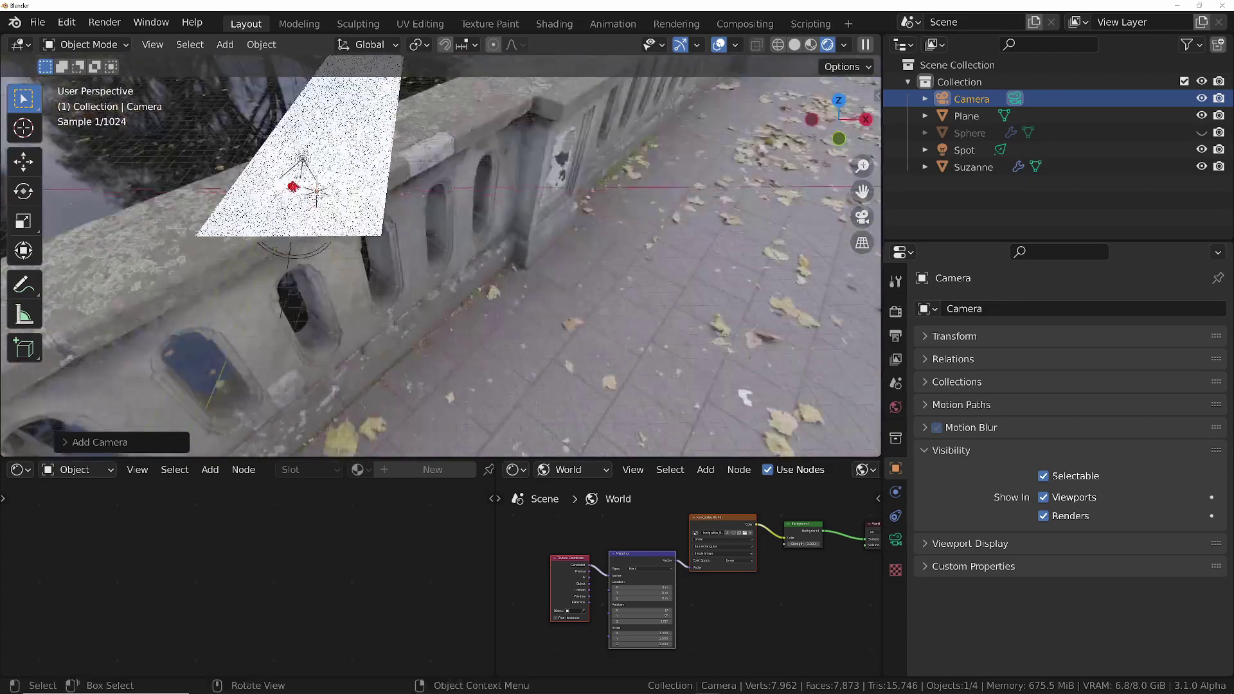
pyautogui.keyDown('shift'); pyautogui.moveTo(353, 172); pyautogui.dragTo(228, 240, button='middle'); pyautogui.keyUp('shift')
pyautogui.moveTo(228, 239); pyautogui.dragTo(172, 237, button='middle')
# Frame Suzanne in the viewport and align the new camera to that view
pyautogui.scroll(4, 200, 225)
pyautogui.scroll(2, 168, 177)
pyautogui.scroll(5, 175, 239)
pyautogui.keyDown('shift'); pyautogui.moveTo(283, 302); pyautogui.dragTo(211, 222, button='middle'); pyautogui.keyUp('shift')
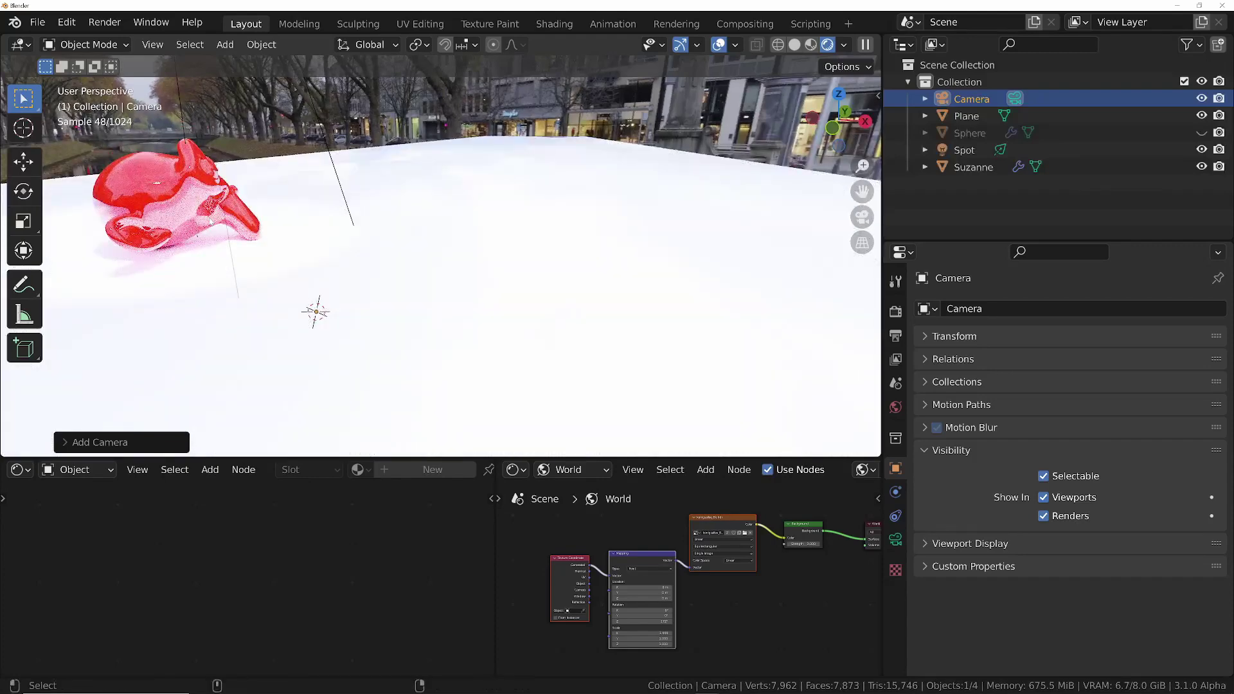
pyautogui.press('KP_0')
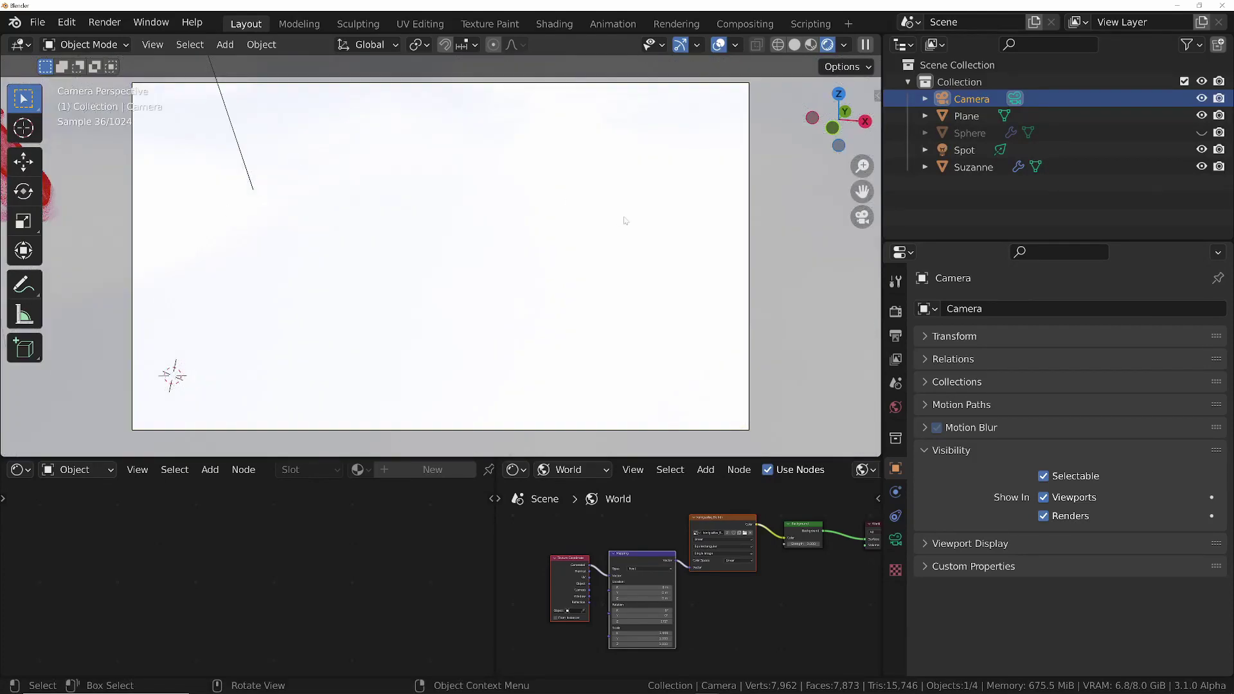
# Set the camera's focal length to 15.6 mm and select the ground Plane
pyautogui.click(896, 540)
pyautogui.moveTo(1120, 390); pyautogui.dragTo(1012, 390)
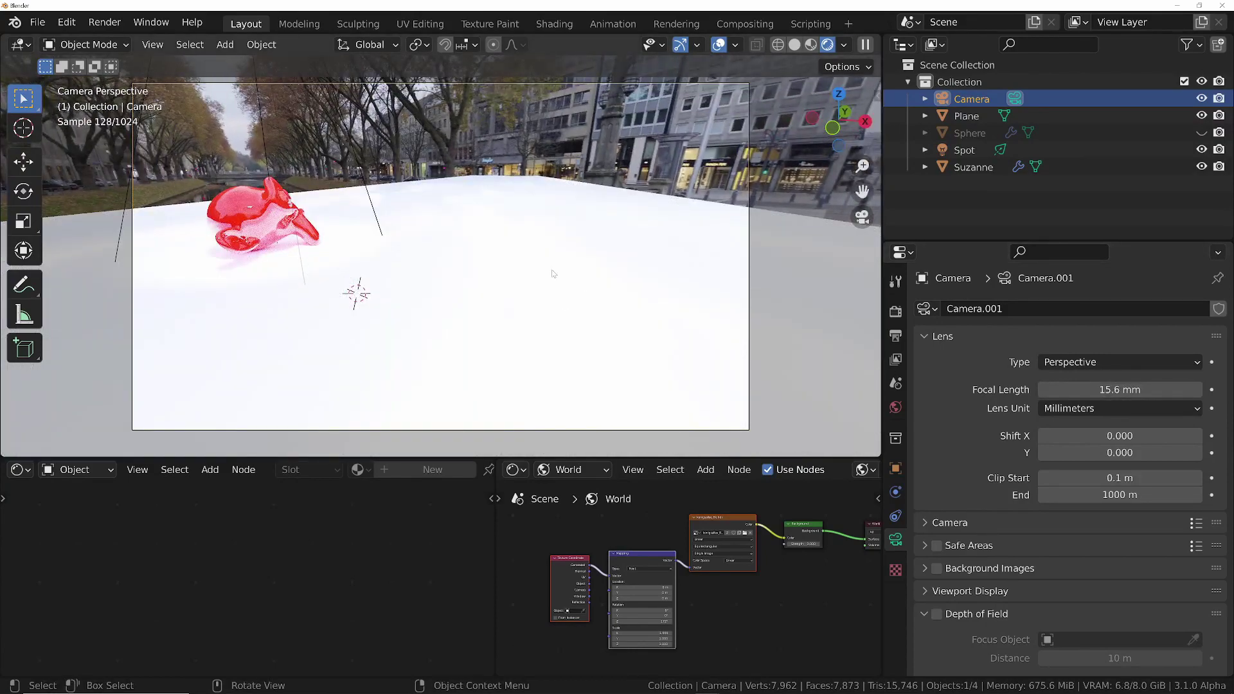
pyautogui.click(469, 379)
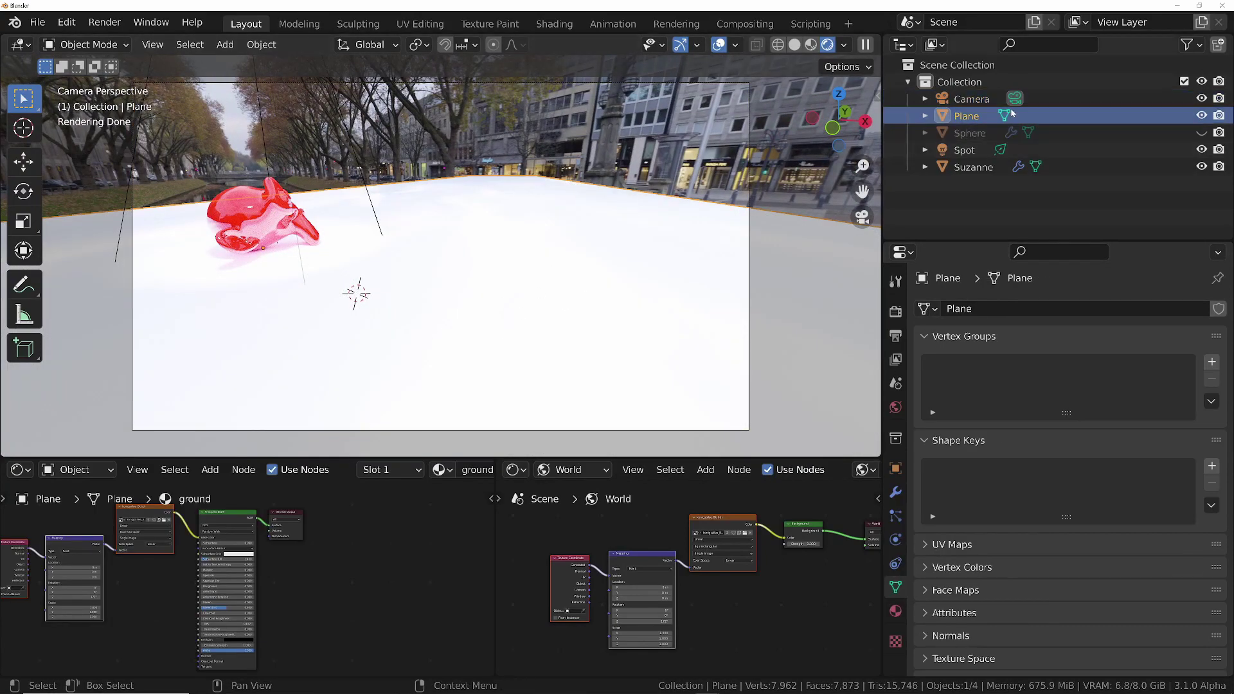
# Link the Texture Coordinate Object output into the Mapping node's Vector input
pyautogui.moveTo(25, 580); pyautogui.dragTo(253, 577, button='middle')
pyautogui.scroll(2, 252, 577)
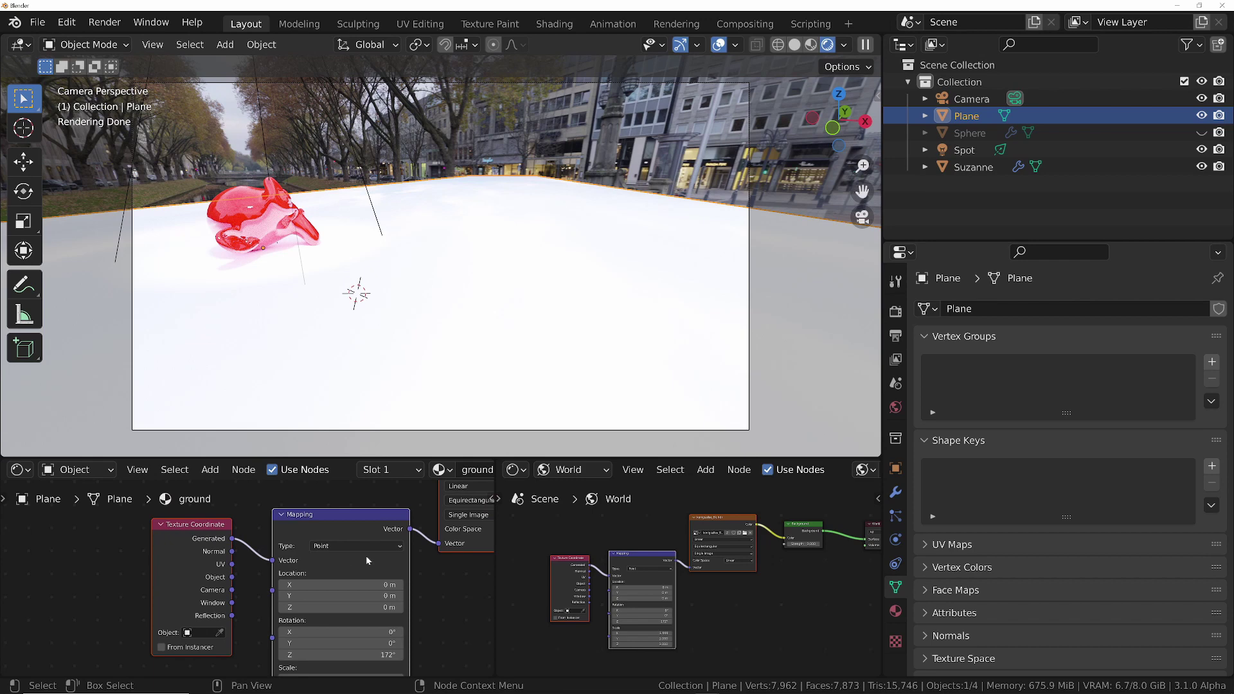
pyautogui.scroll(-4, 368, 555)
pyautogui.moveTo(449, 520); pyautogui.dragTo(310, 552, button='middle')
pyautogui.scroll(2, 129, 633)
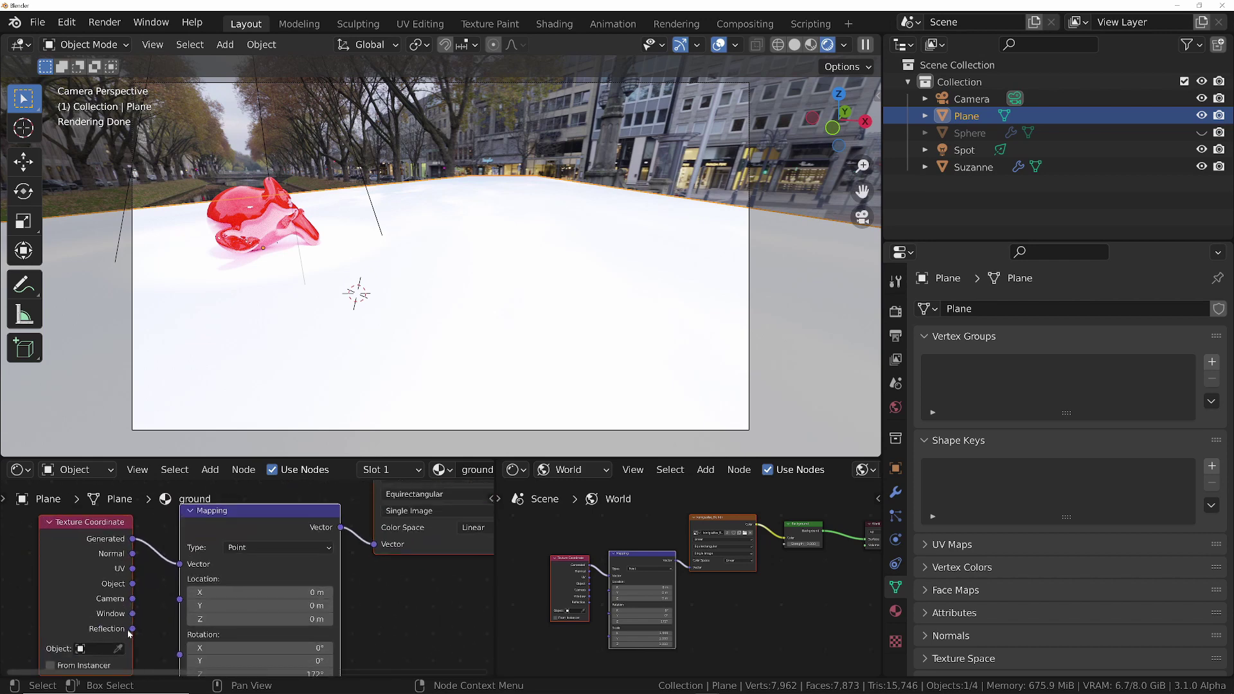
pyautogui.moveTo(127, 593); pyautogui.dragTo(133, 574, button='middle')
pyautogui.moveTo(140, 565); pyautogui.dragTo(193, 549)
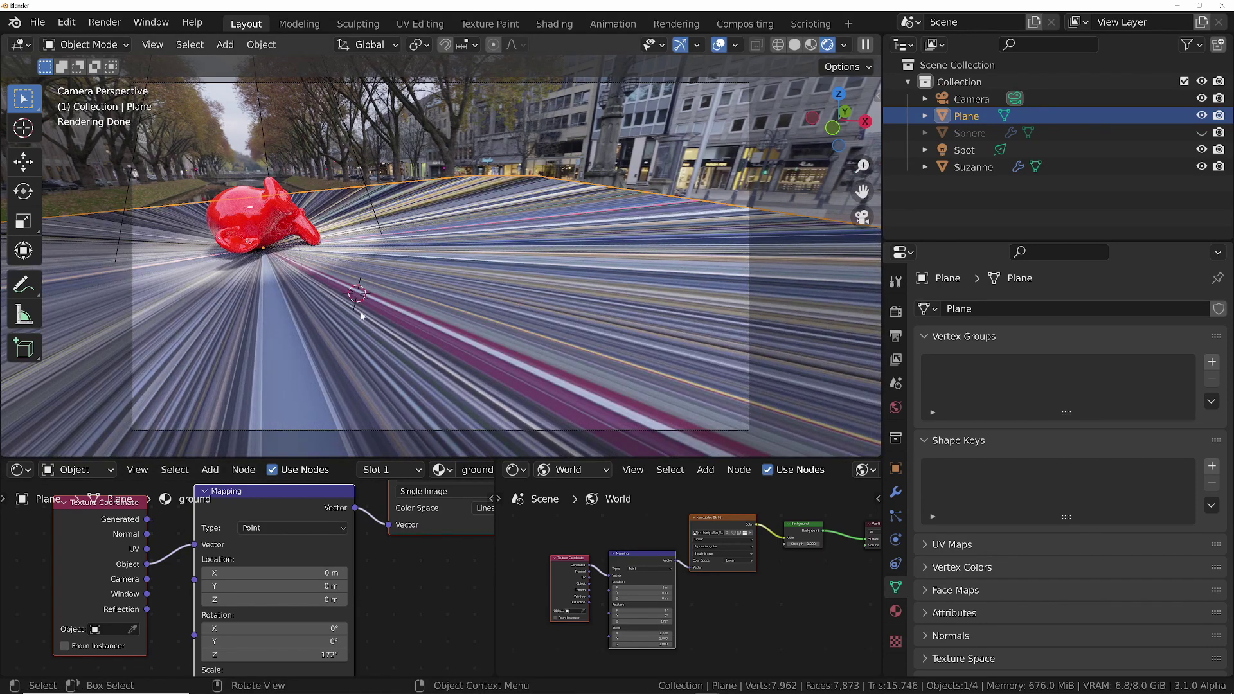
# Move the ground Plane along Z to a new height
pyautogui.click(860, 70)
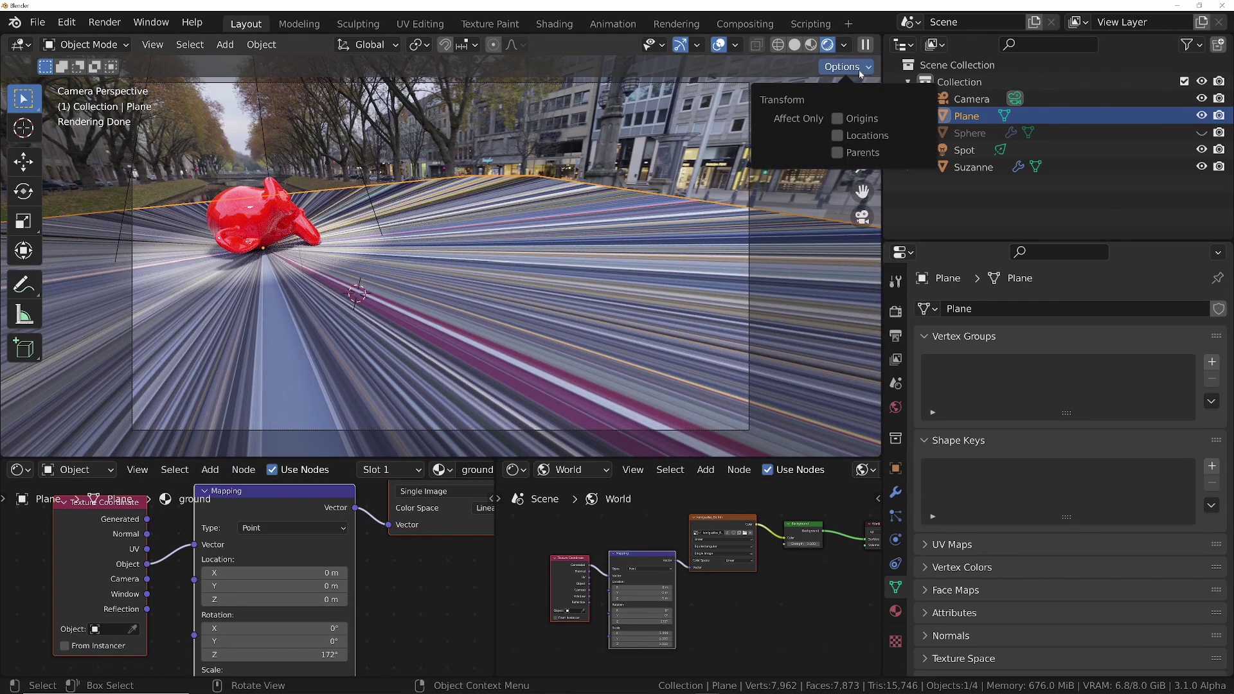
pyautogui.press('g')
pyautogui.press('z')
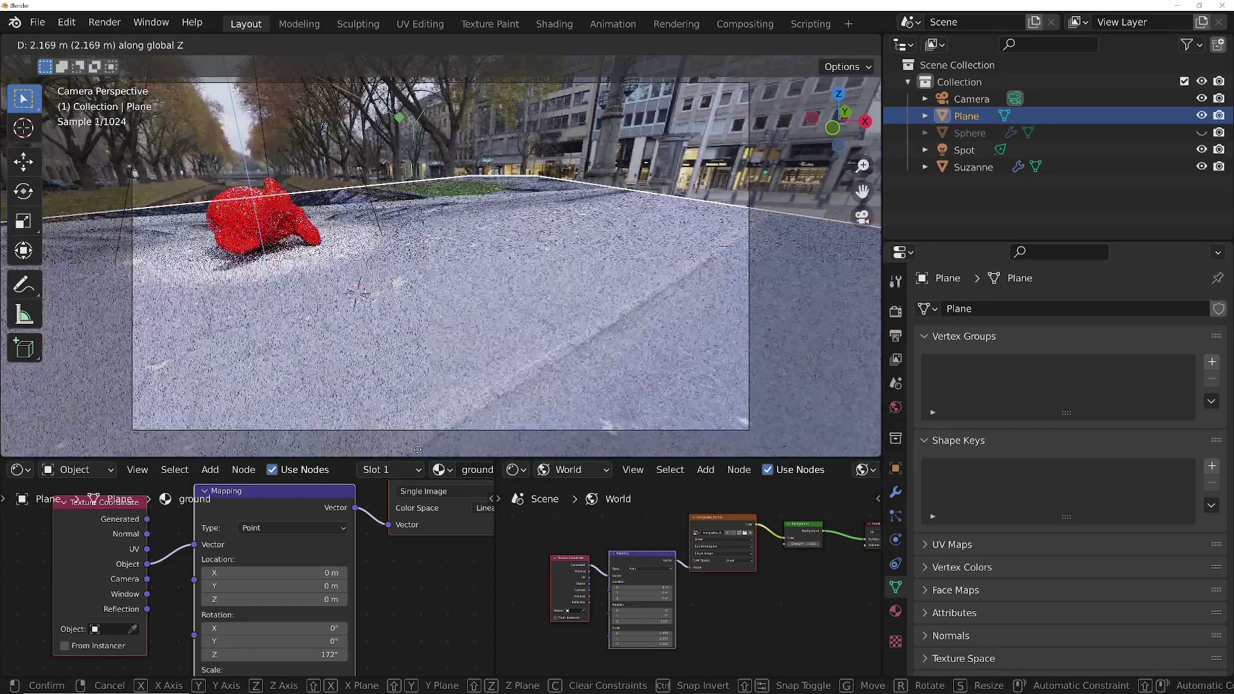
pyautogui.click(394, 190)
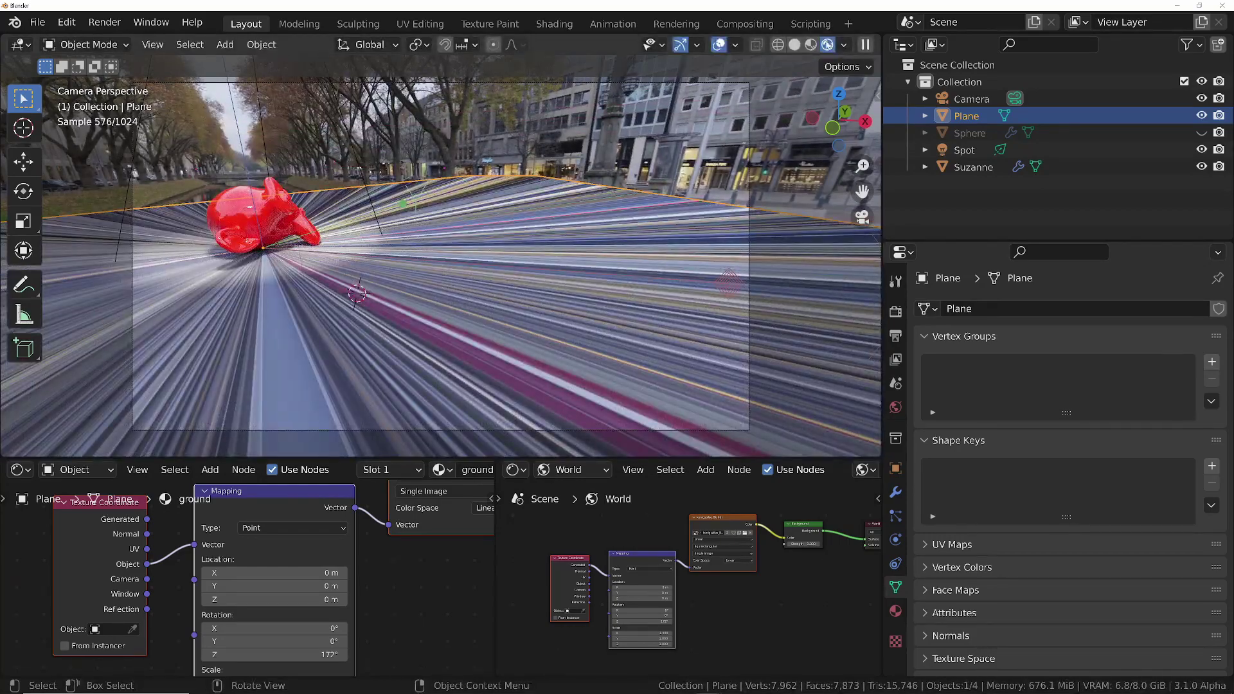
pyautogui.click(848, 66)
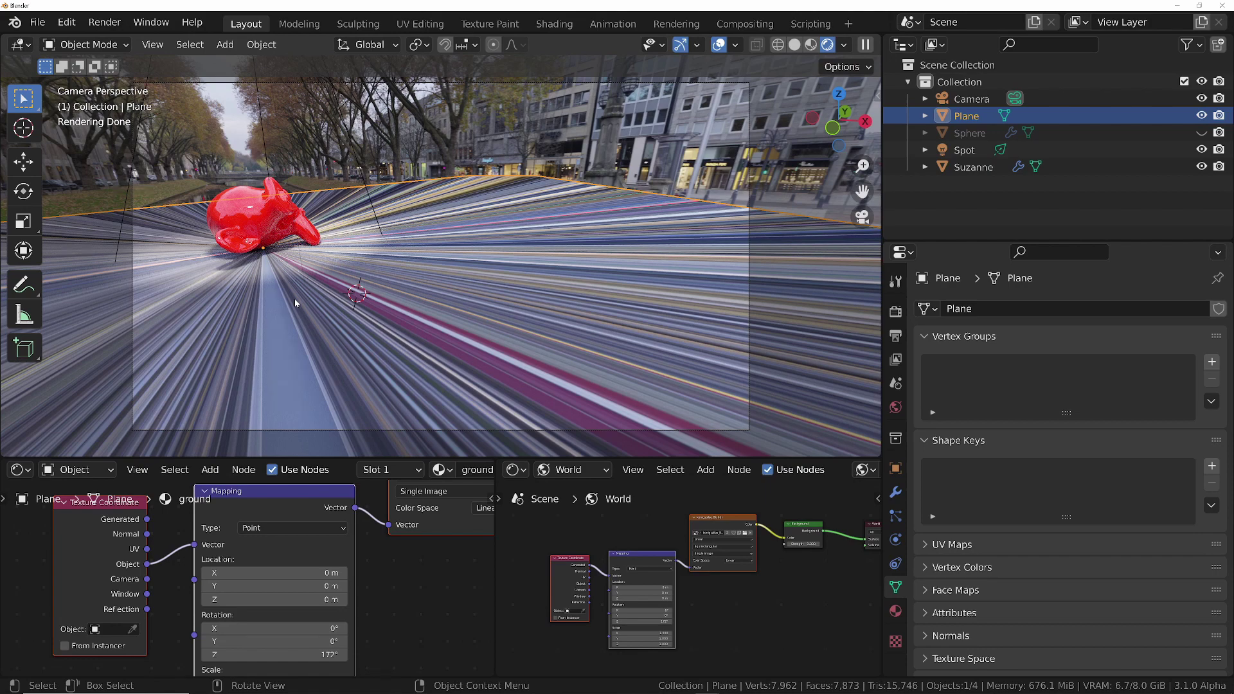
# Set the Texture Coordinate Object to Camera, then leave camera view and orbit toward the ground
pyautogui.click(111, 630)
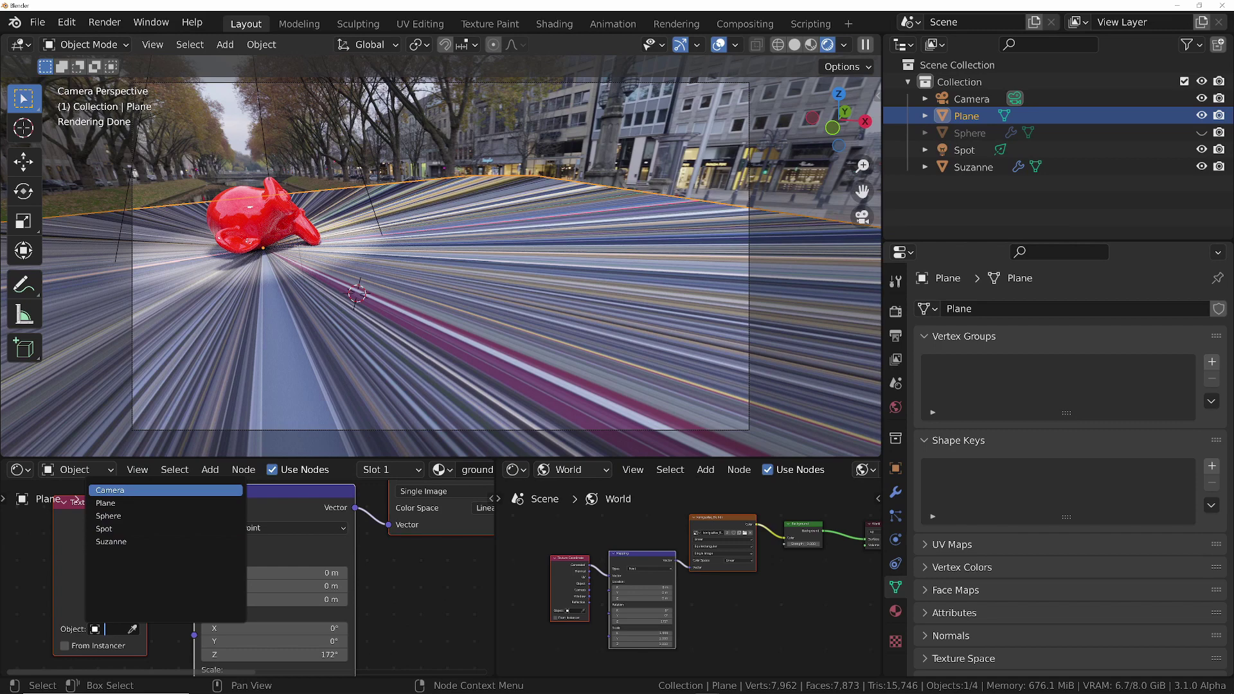
pyautogui.click(117, 490)
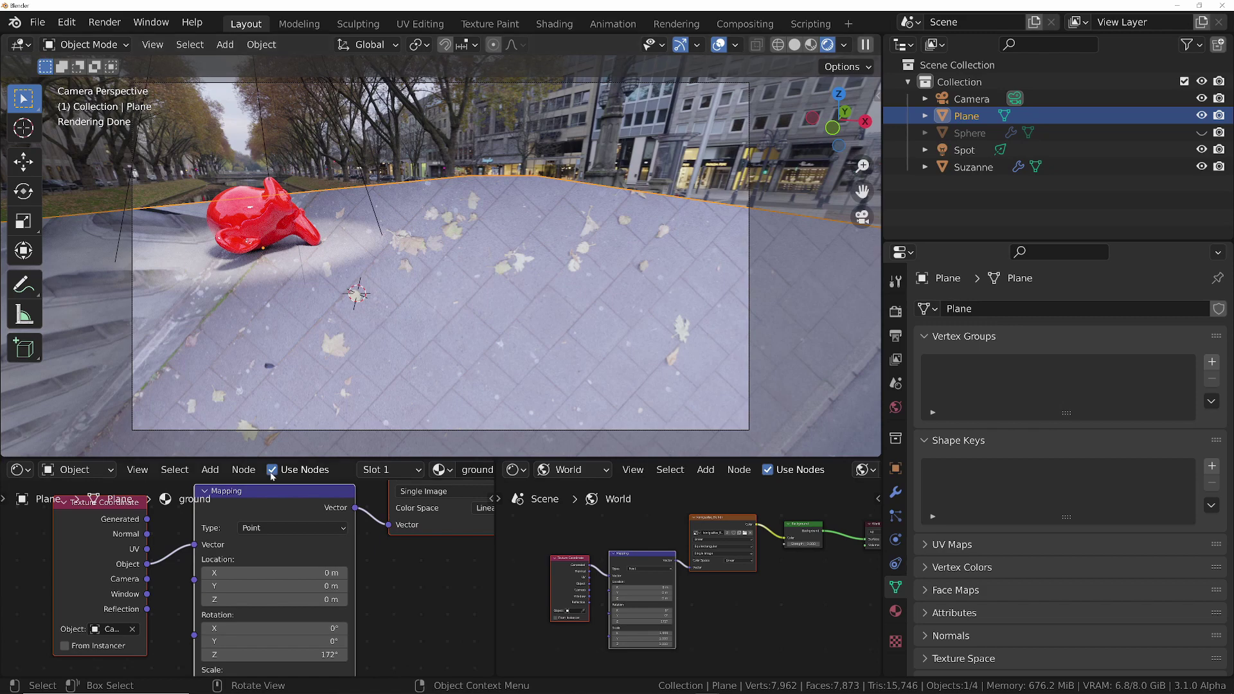
pyautogui.scroll(-2, 187, 619)
pyautogui.scroll(2, 242, 589)
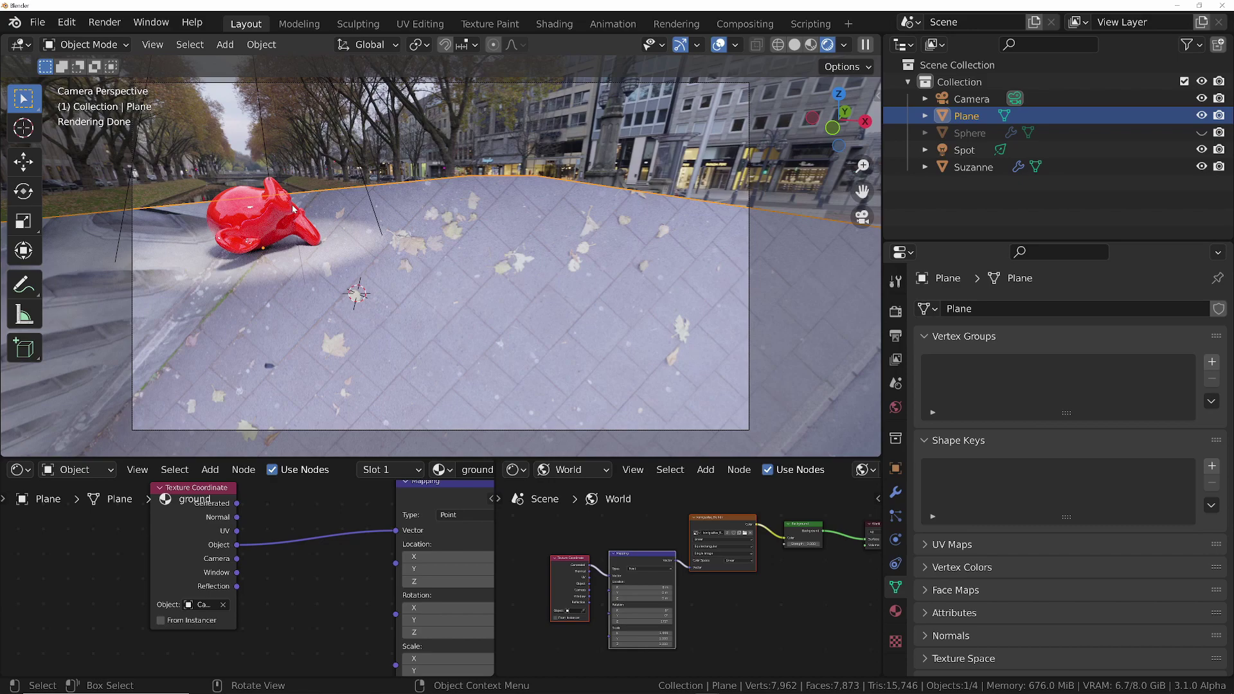
pyautogui.press('KP_0')
pyautogui.moveTo(292, 204); pyautogui.dragTo(420, 315, button='middle')
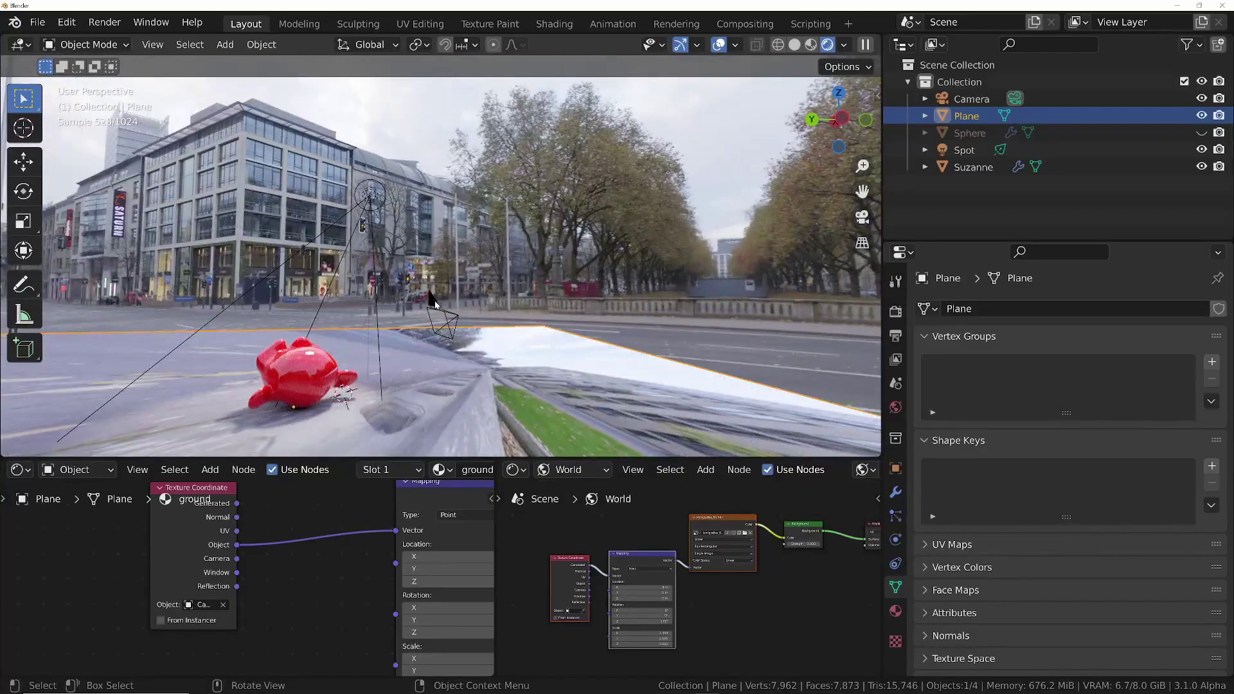
# Snap the 3D cursor to the selected camera
pyautogui.click(434, 303)
pyautogui.scroll(4, 534, 315)
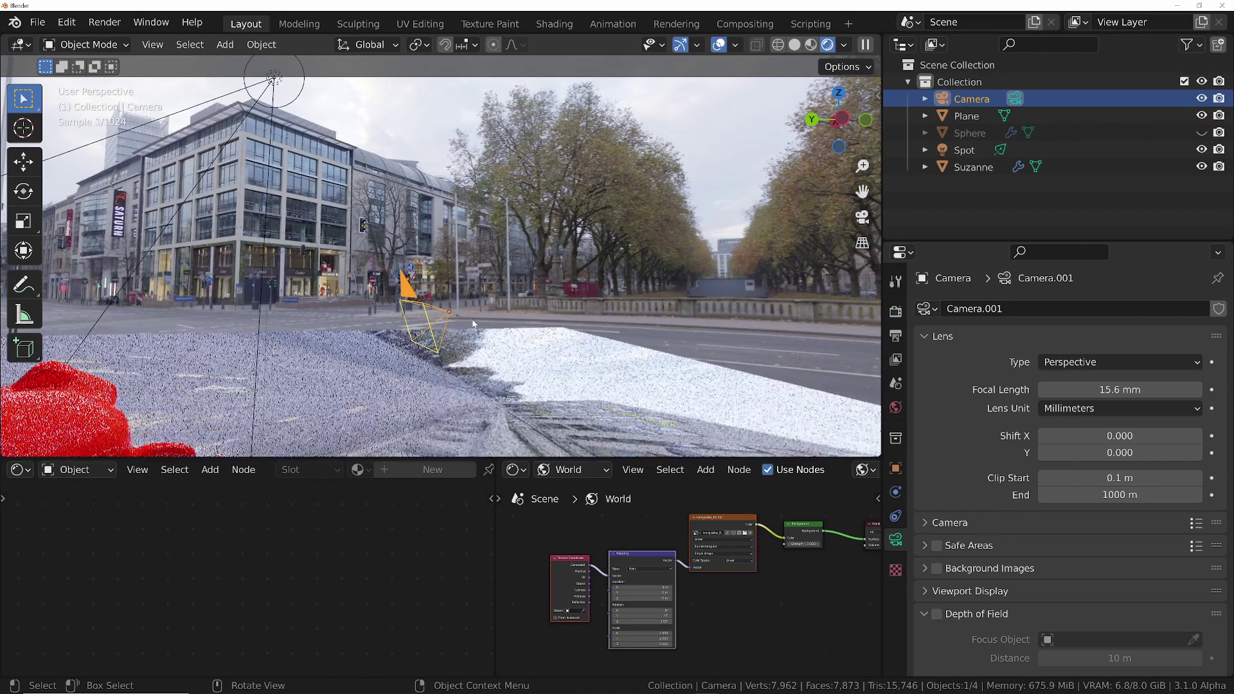
pyautogui.hotkey('shift', 's')
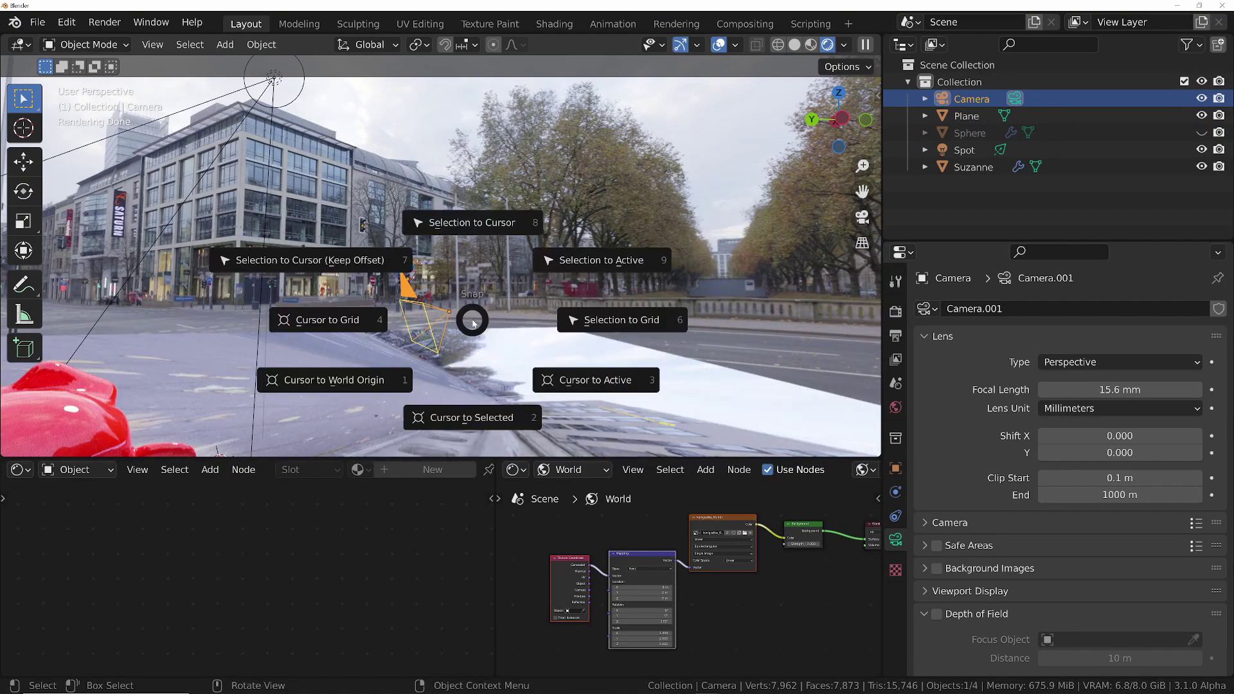
pyautogui.click(472, 421)
pyautogui.moveTo(448, 384); pyautogui.dragTo(514, 321, button='middle')
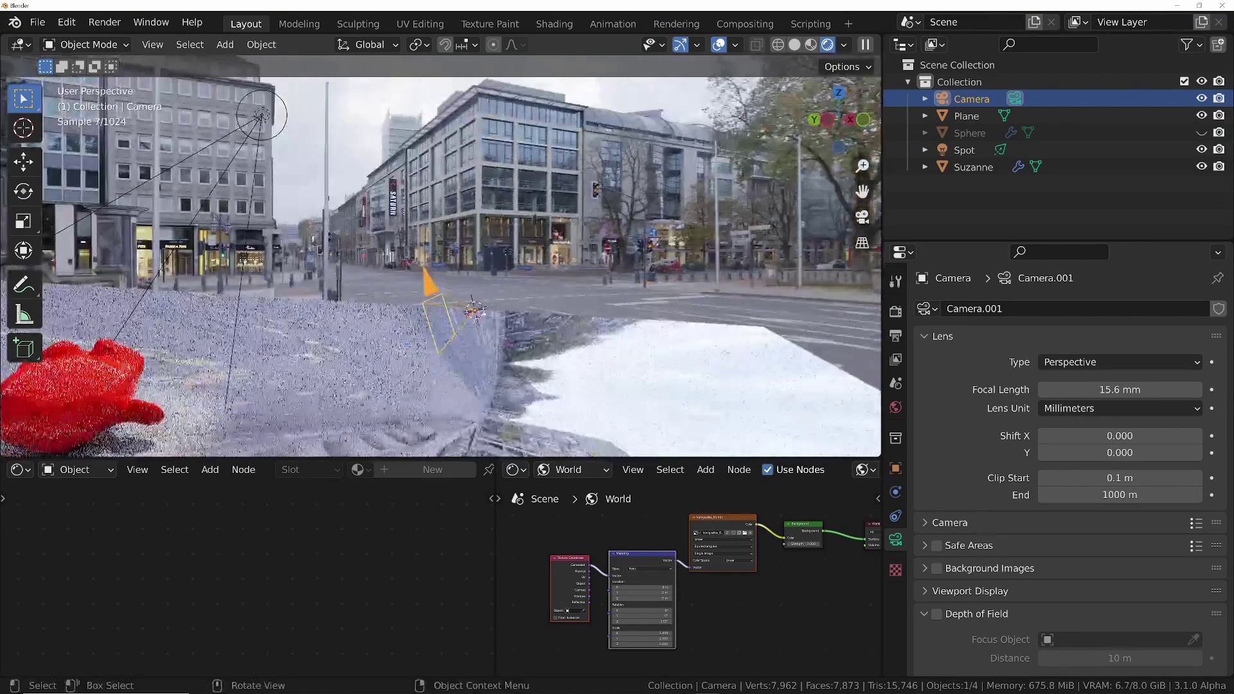
# Add a Plain Axes Empty at the camera and move it slightly to the right
pyautogui.hotkey('shift', 'a')
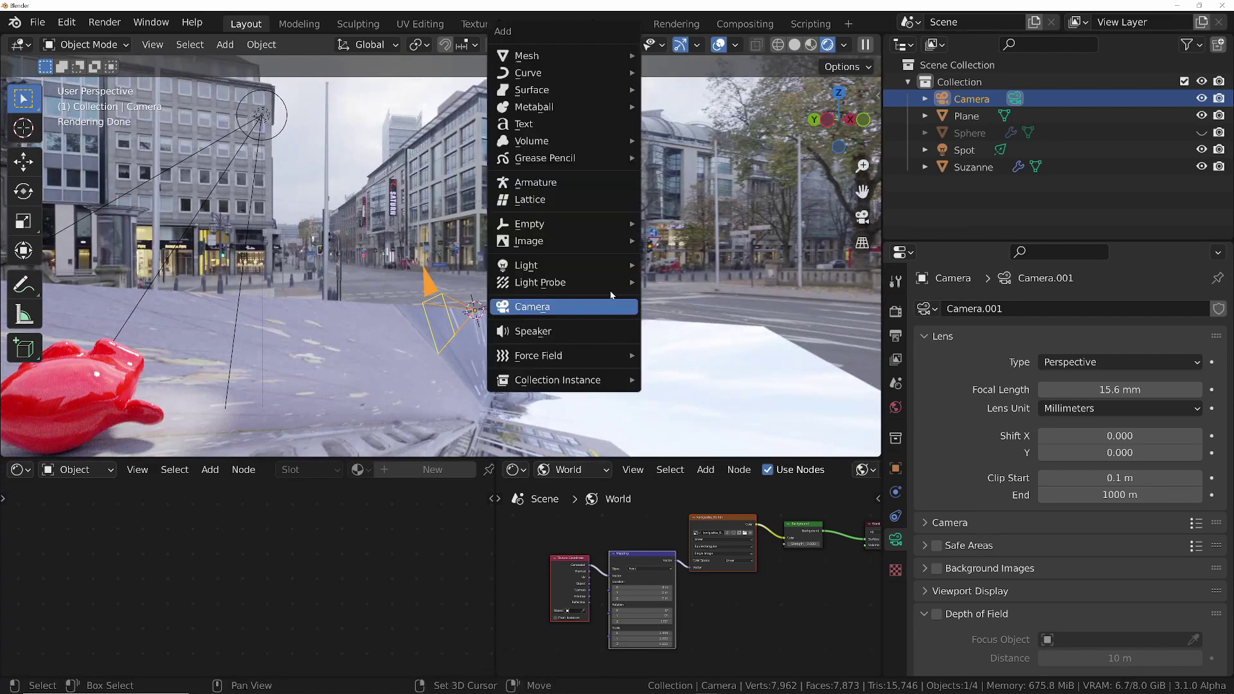
pyautogui.moveTo(628, 218)
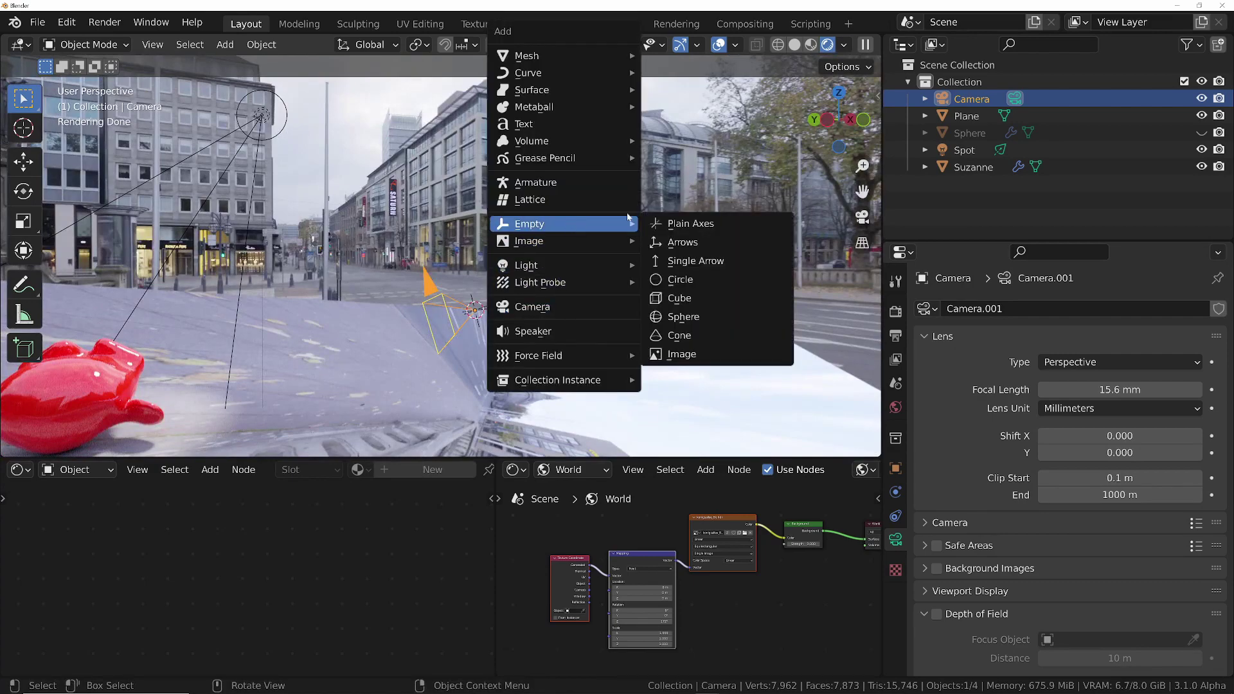
pyautogui.click(700, 222)
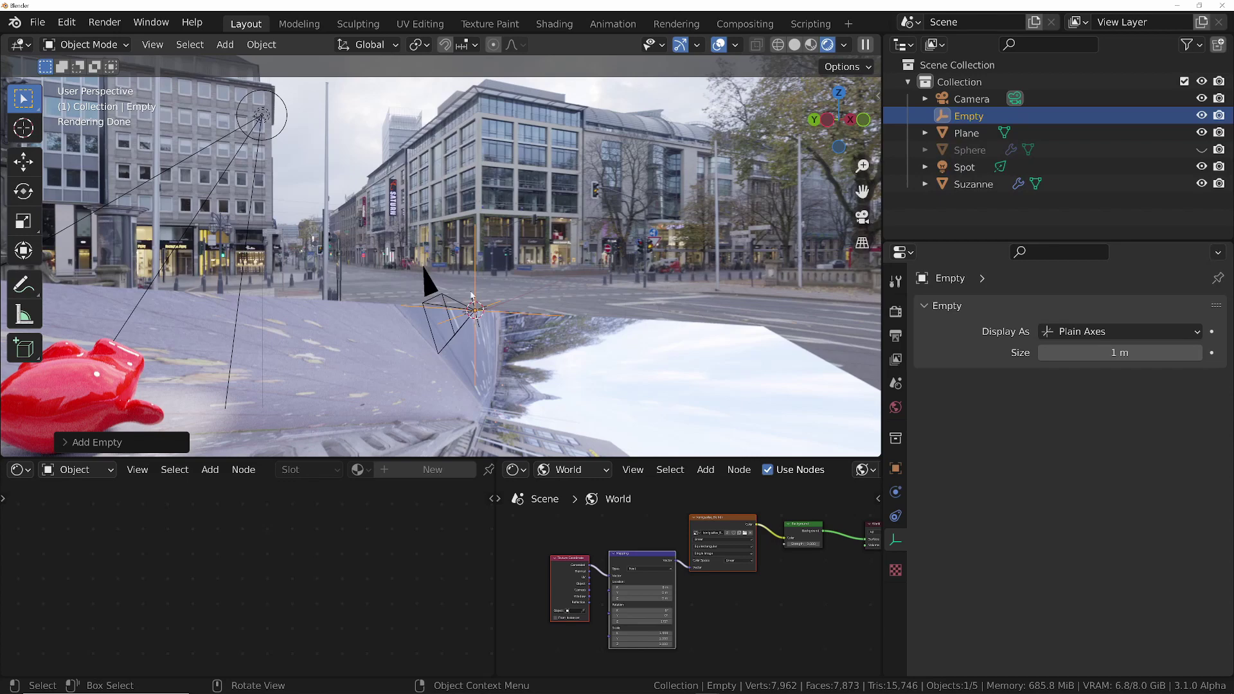
pyautogui.click(482, 265)
pyautogui.click(477, 266)
pyautogui.press('g')
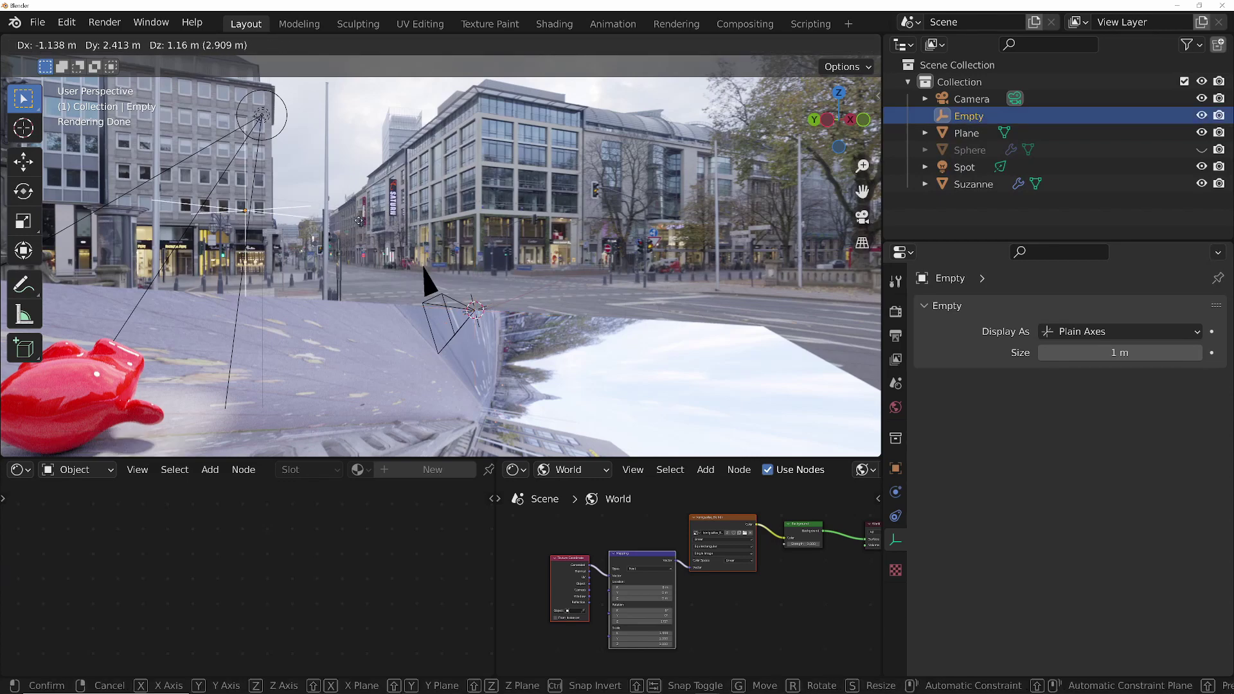
pyautogui.click(791, 238)
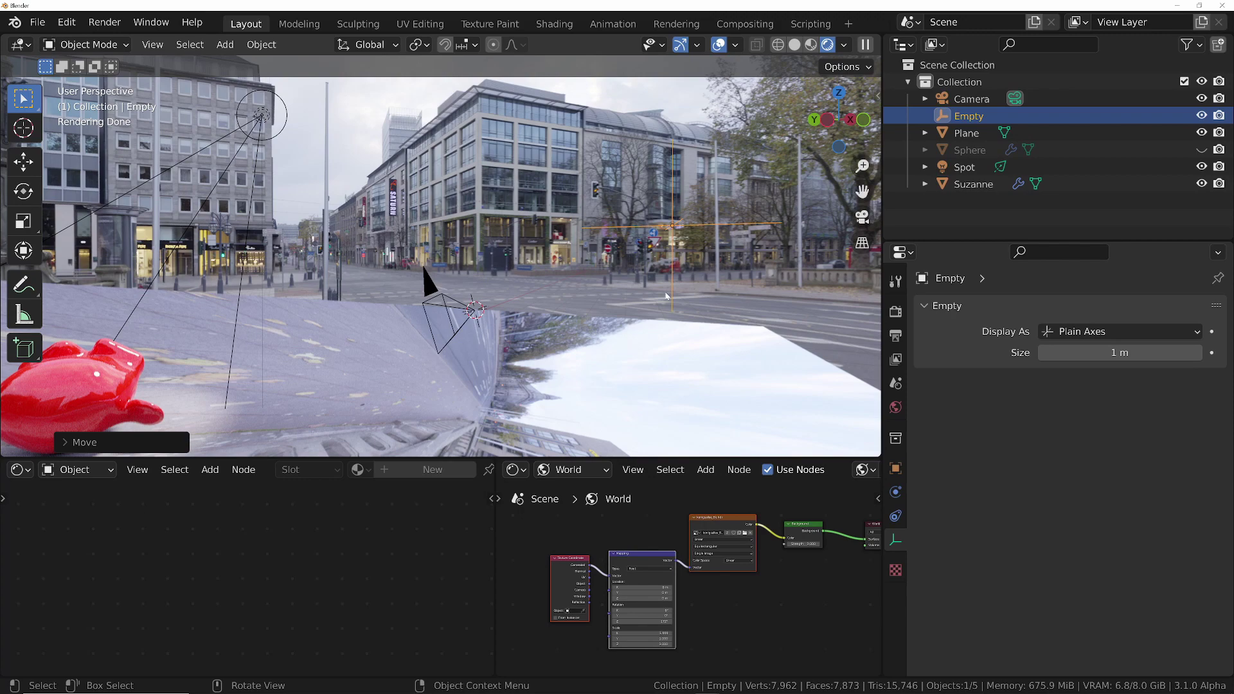
# Give the Empty a Copy Location constraint targeting the Camera
pyautogui.click(896, 516)
pyautogui.click(1001, 310)
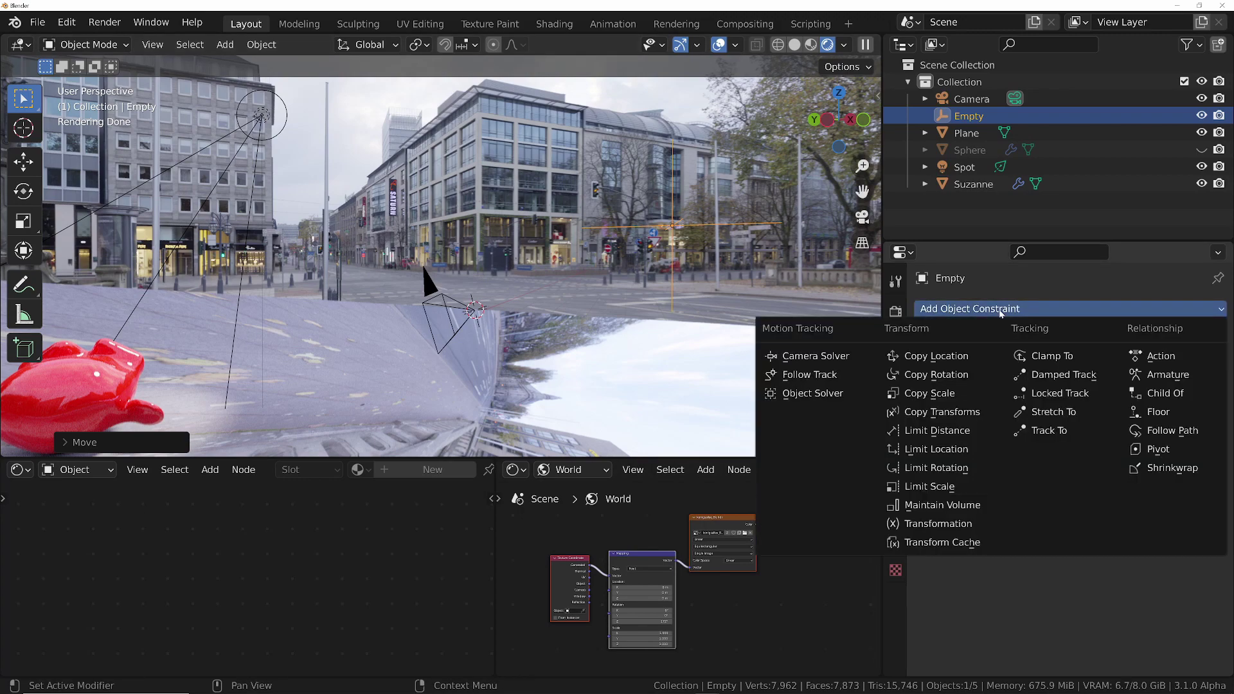
pyautogui.click(947, 354)
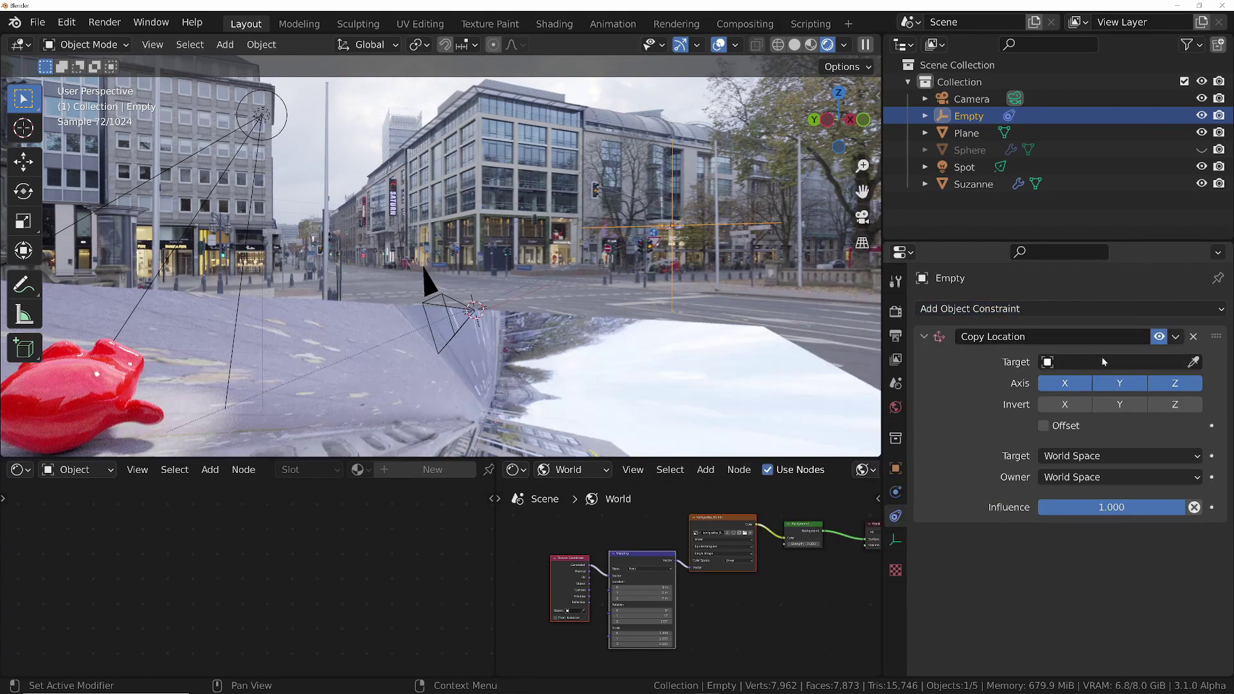
pyautogui.press('e')
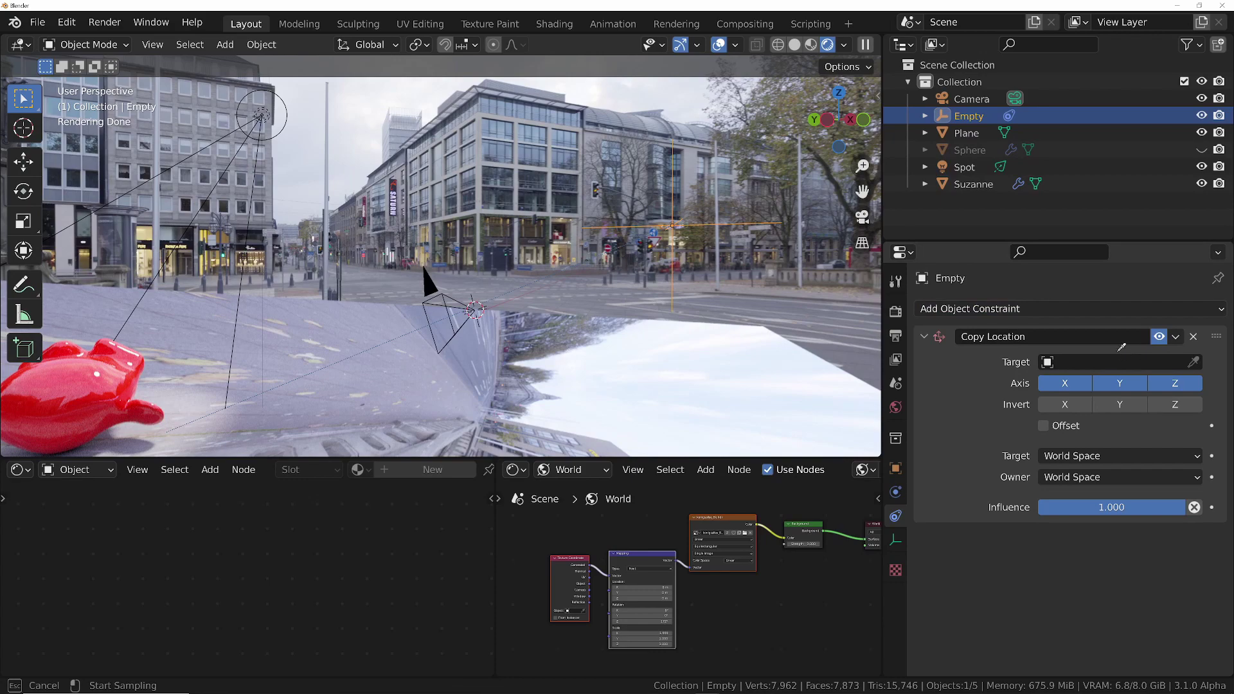
pyautogui.click(425, 279)
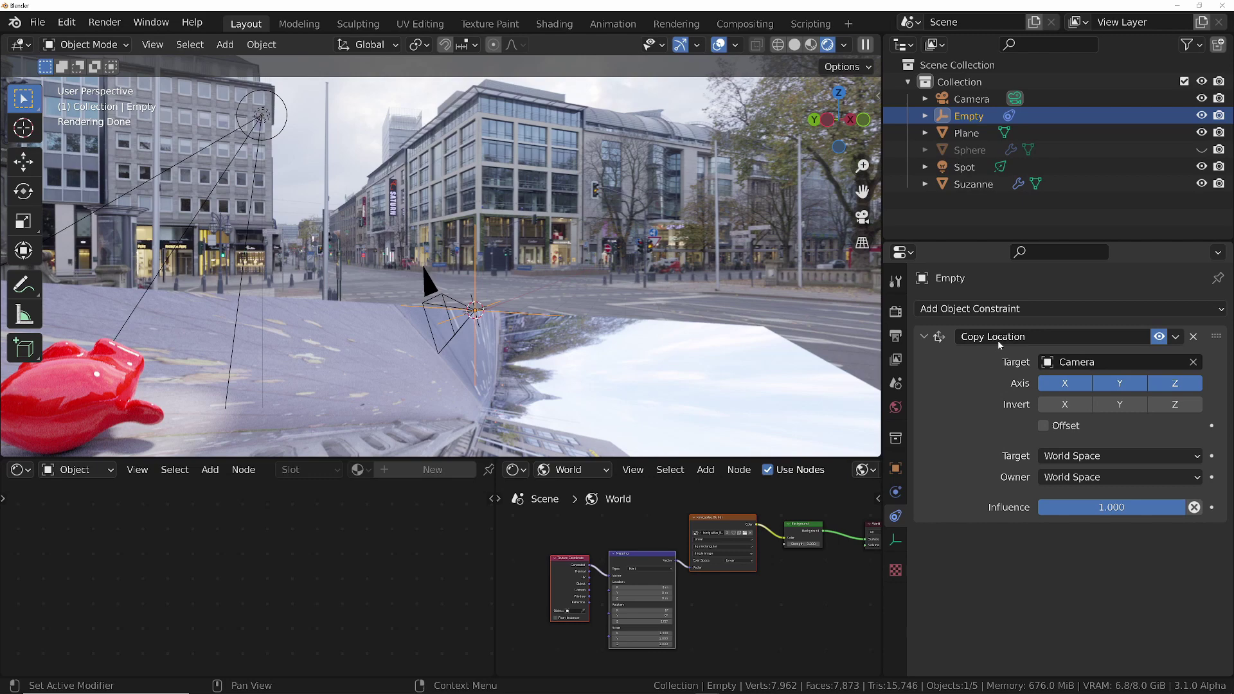
pyautogui.click(446, 374)
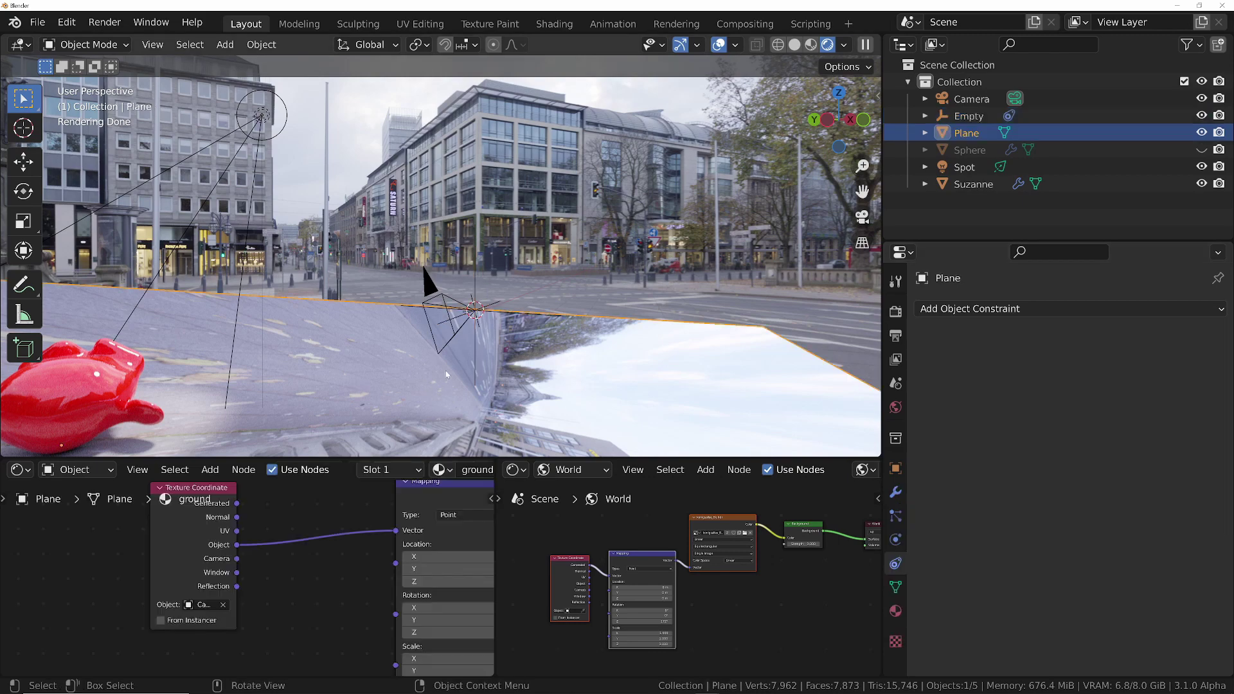
# Set the ground Texture Coordinate Object to the Empty
pyautogui.scroll(5, 192, 610)
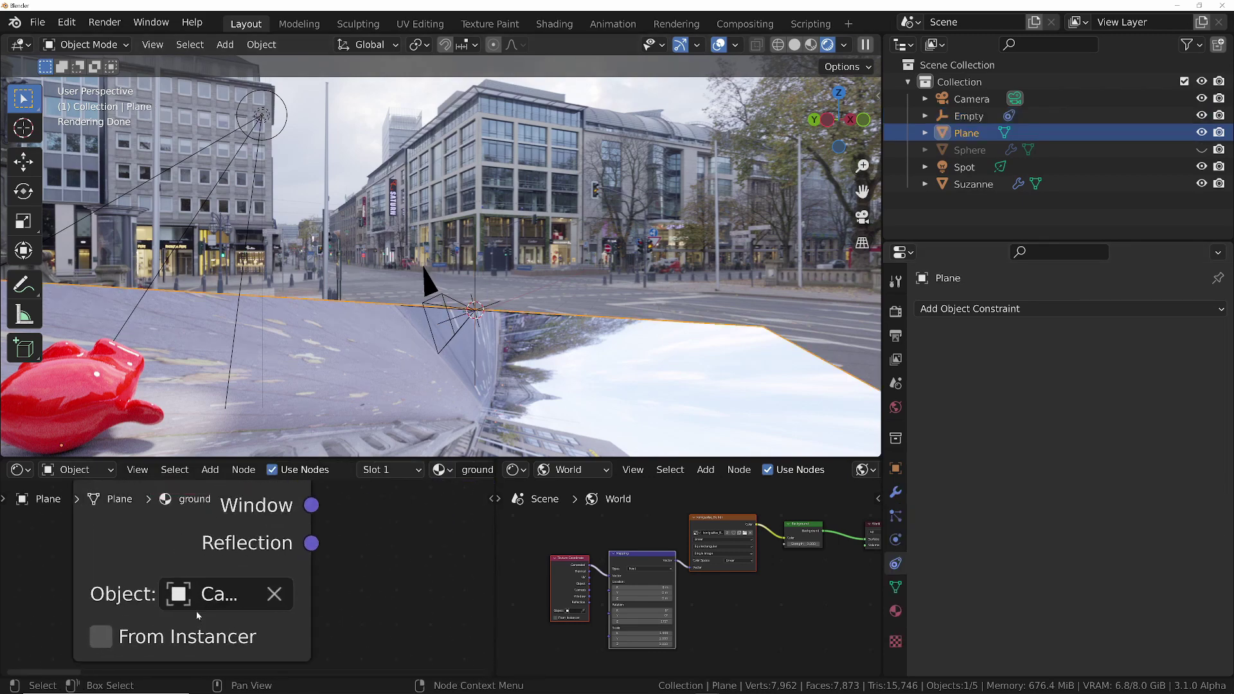
pyautogui.click(213, 598)
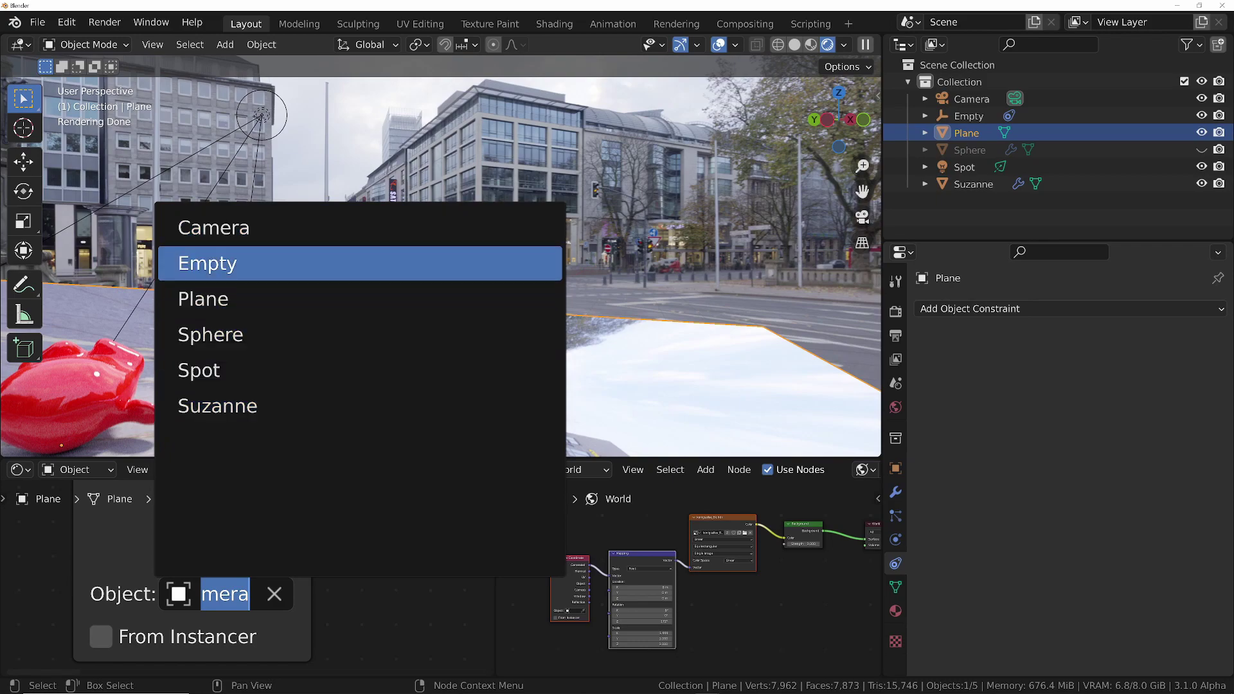
pyautogui.click(225, 270)
# Move the camera over the street near the bridge and look through it
pyautogui.moveTo(474, 330); pyautogui.dragTo(306, 312, button='middle')
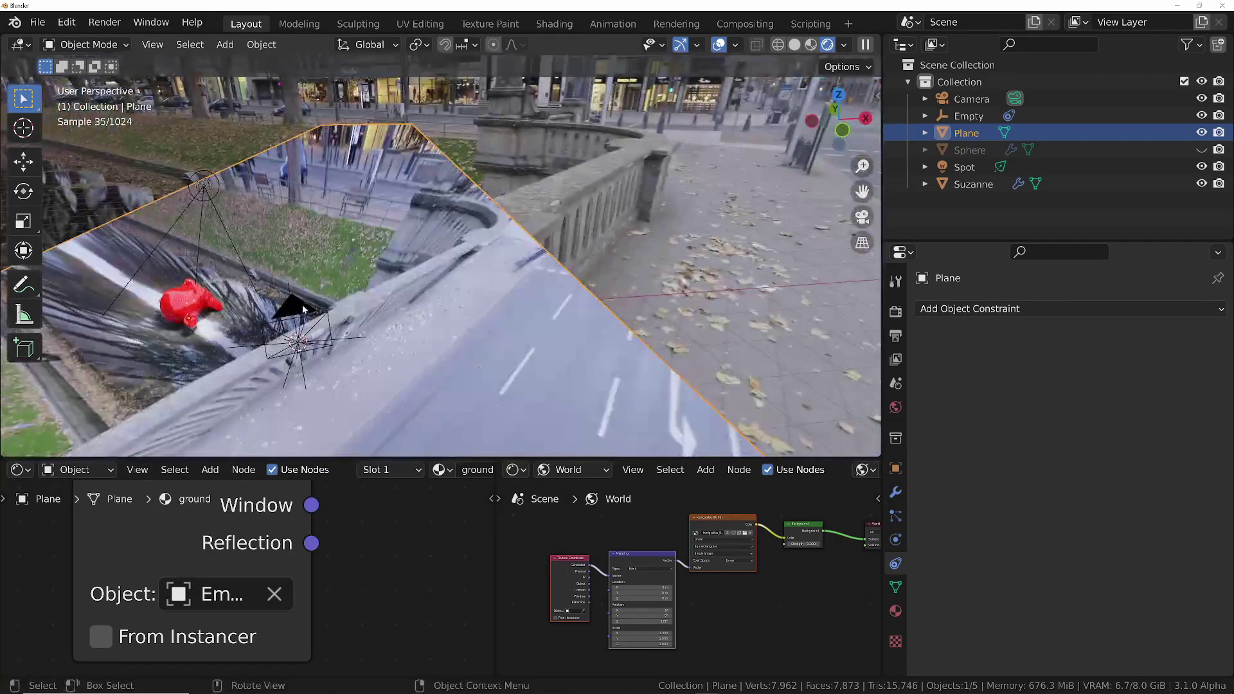
pyautogui.click(302, 309)
pyautogui.press('g')
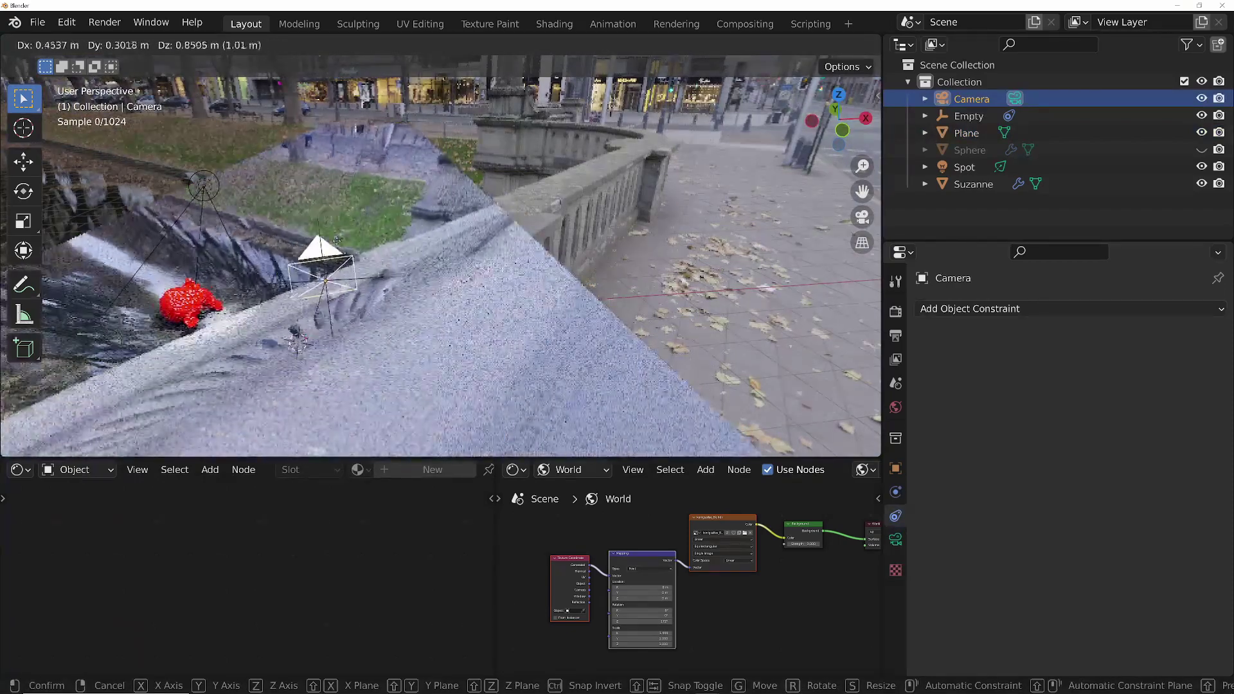
pyautogui.click(358, 307)
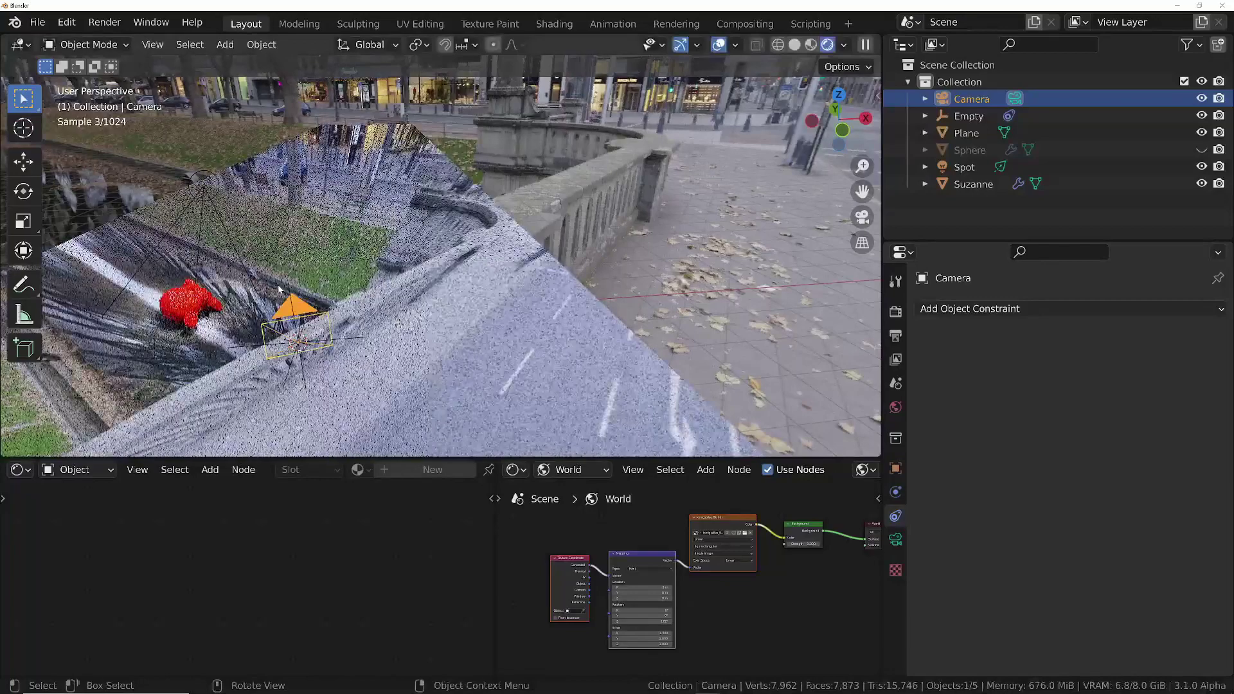
pyautogui.press('KP_0')
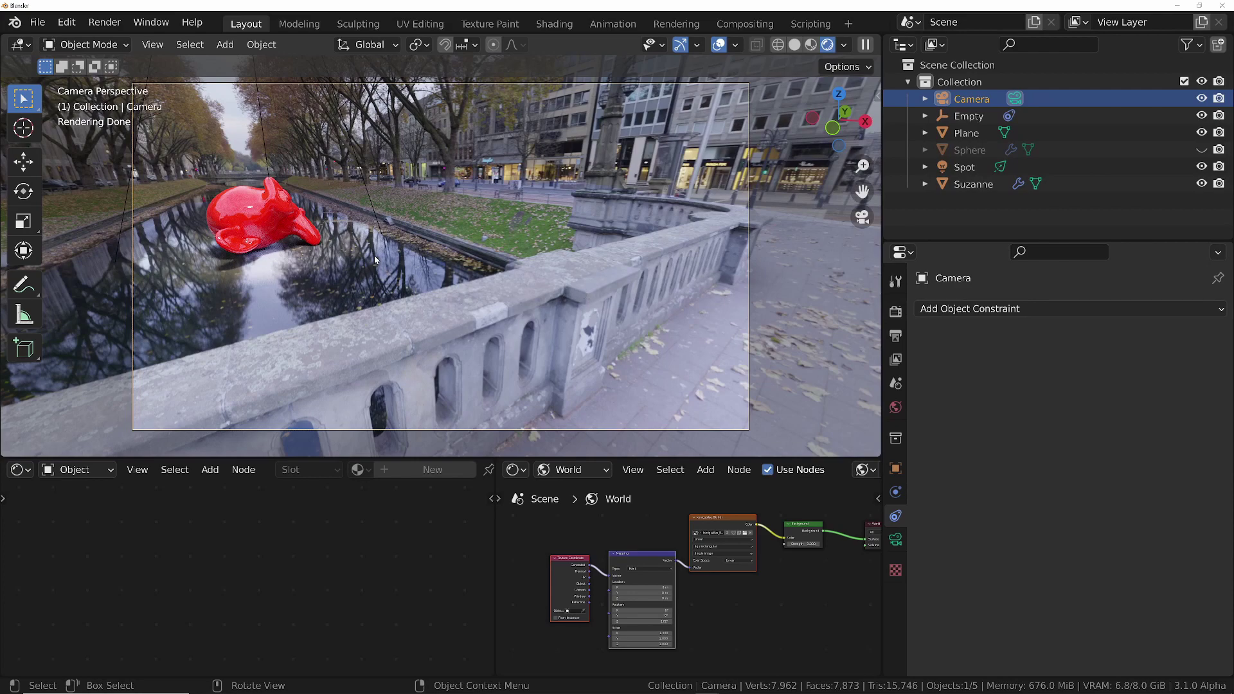
# Select the ground Plane in the outliner
pyautogui.scroll(5, 259, 247)
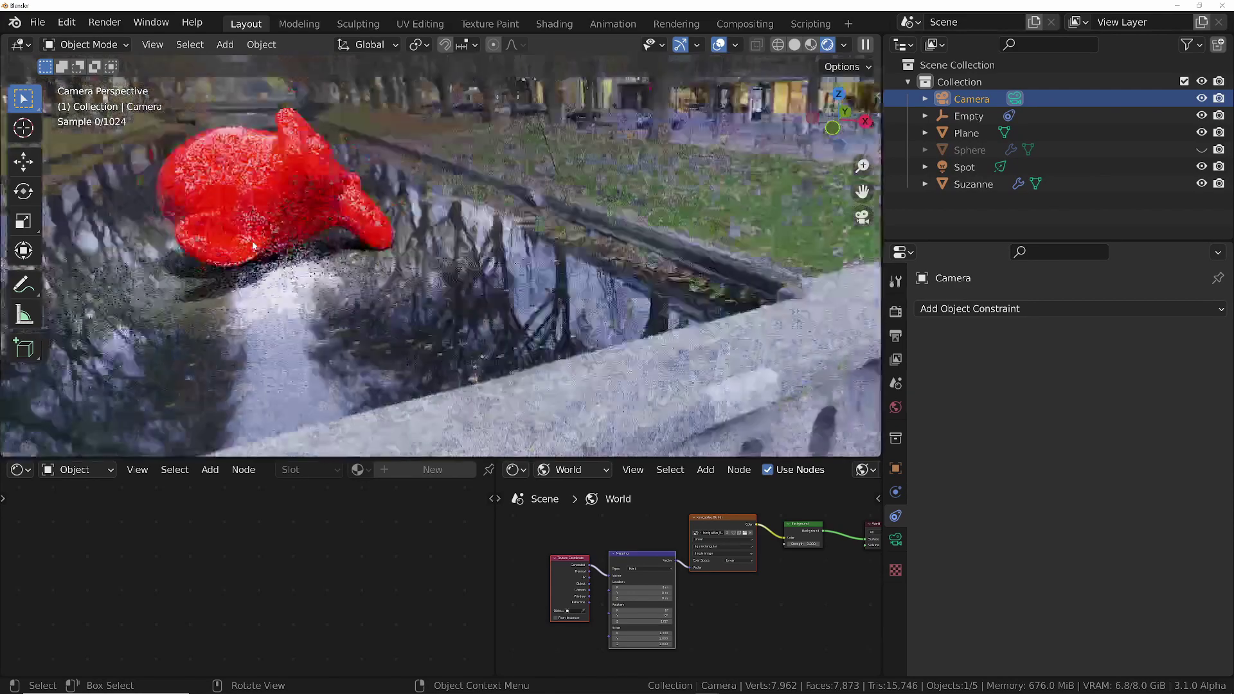
pyautogui.scroll(-5, 259, 249)
pyautogui.scroll(-1, 259, 249)
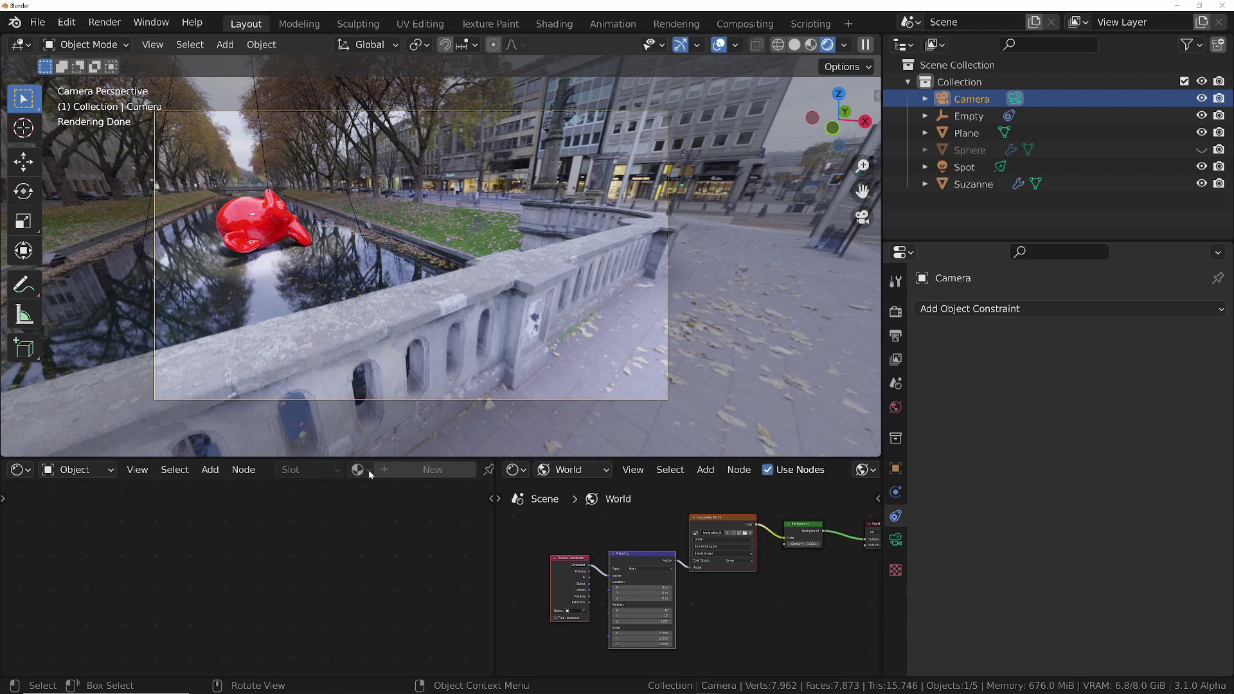
pyautogui.click(970, 135)
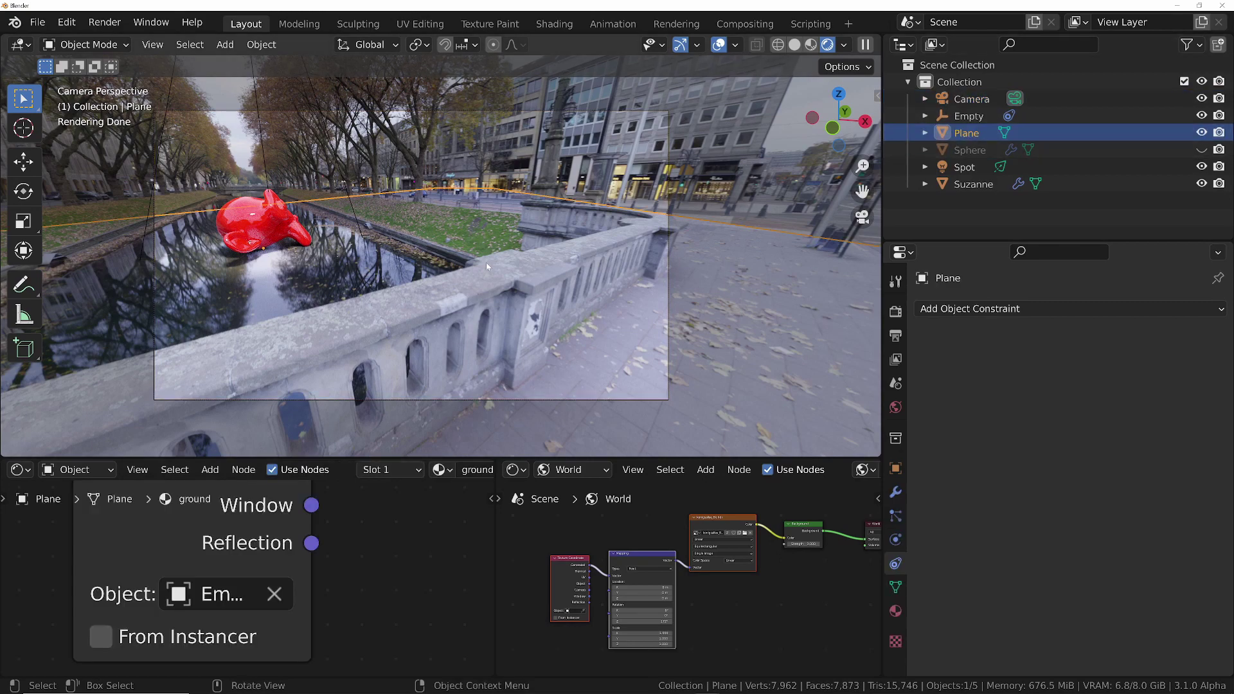
pyautogui.scroll(2, 486, 262)
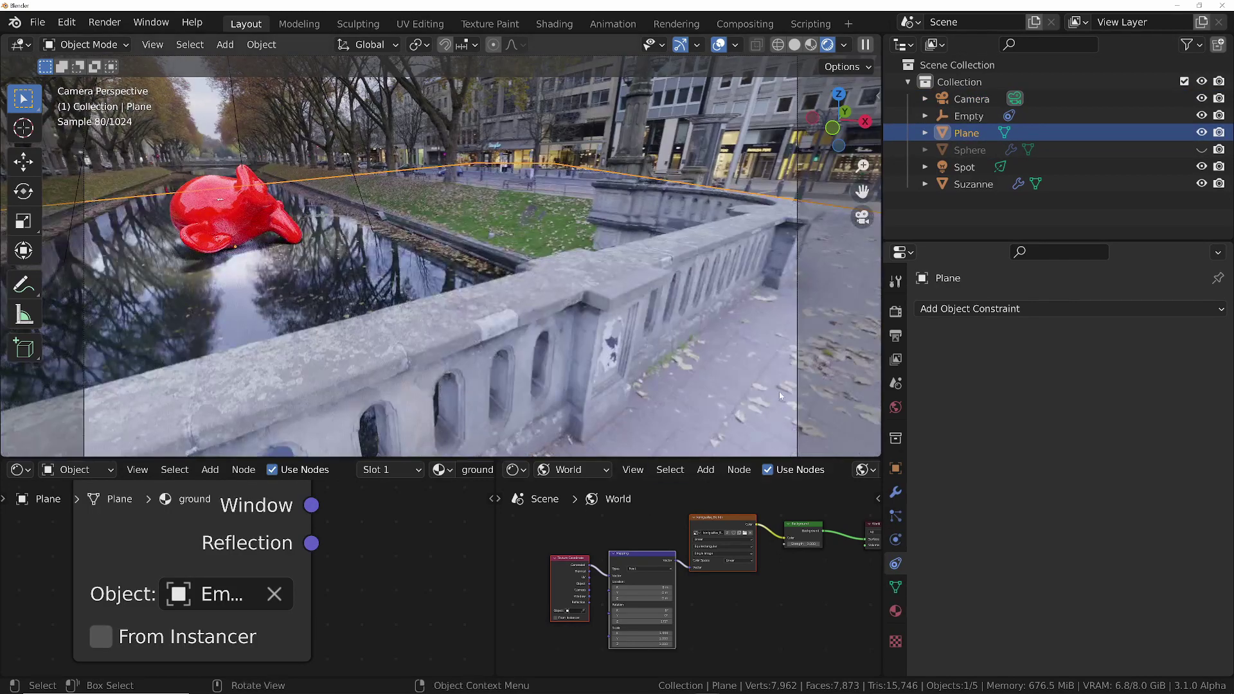
# Enable Camera to View lock and aim the camera down the canal
pyautogui.press('n')
pyautogui.click(776, 237)
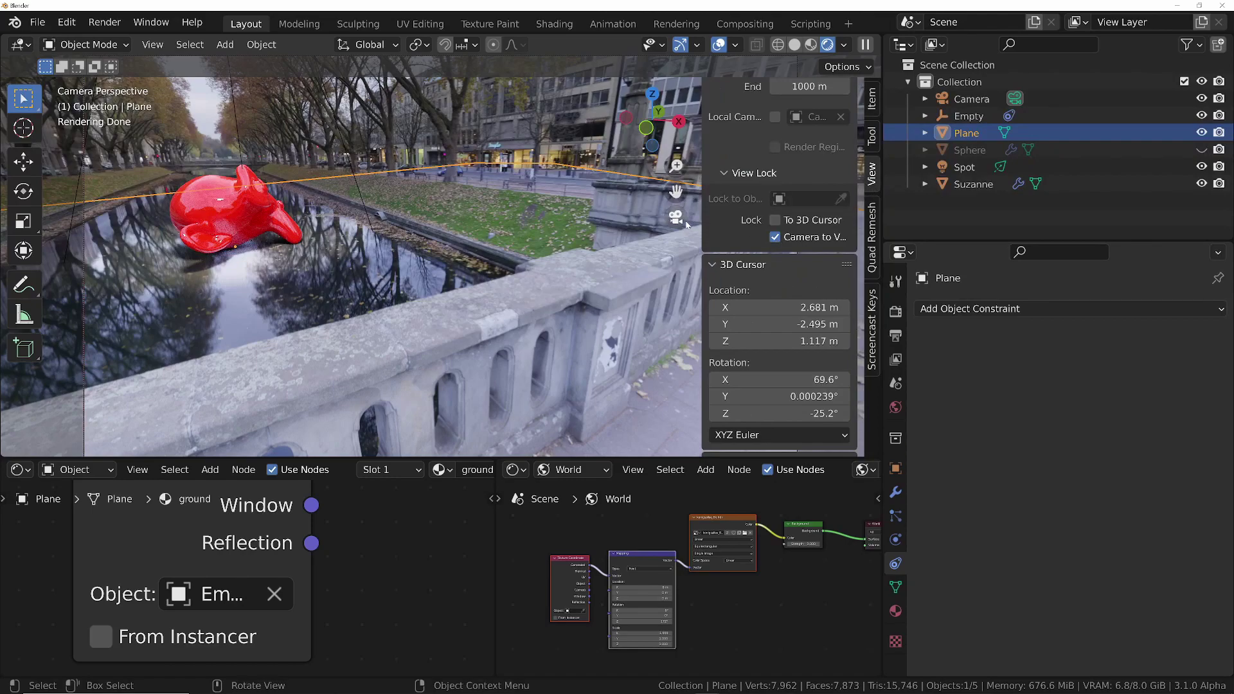
pyautogui.press('n')
pyautogui.moveTo(763, 255); pyautogui.dragTo(398, 213, button='middle')
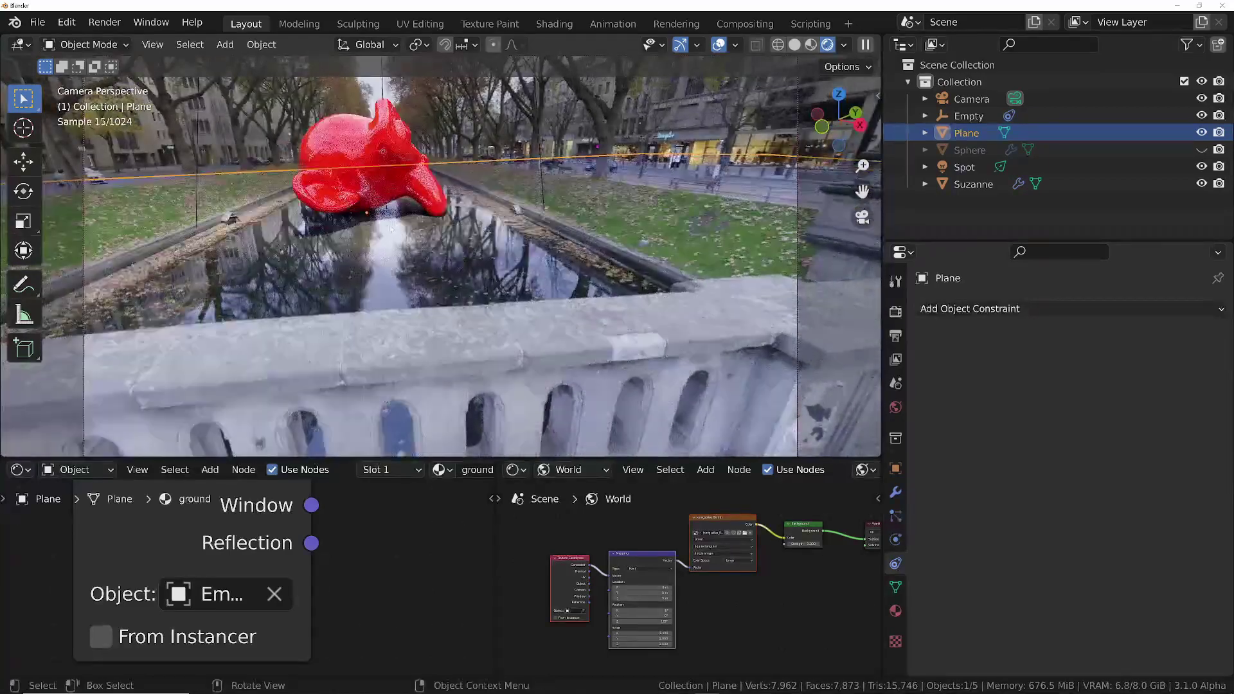
# Raise the ground Principled BSDF Specular from 0 to about 0.334
pyautogui.scroll(-6, 207, 554)
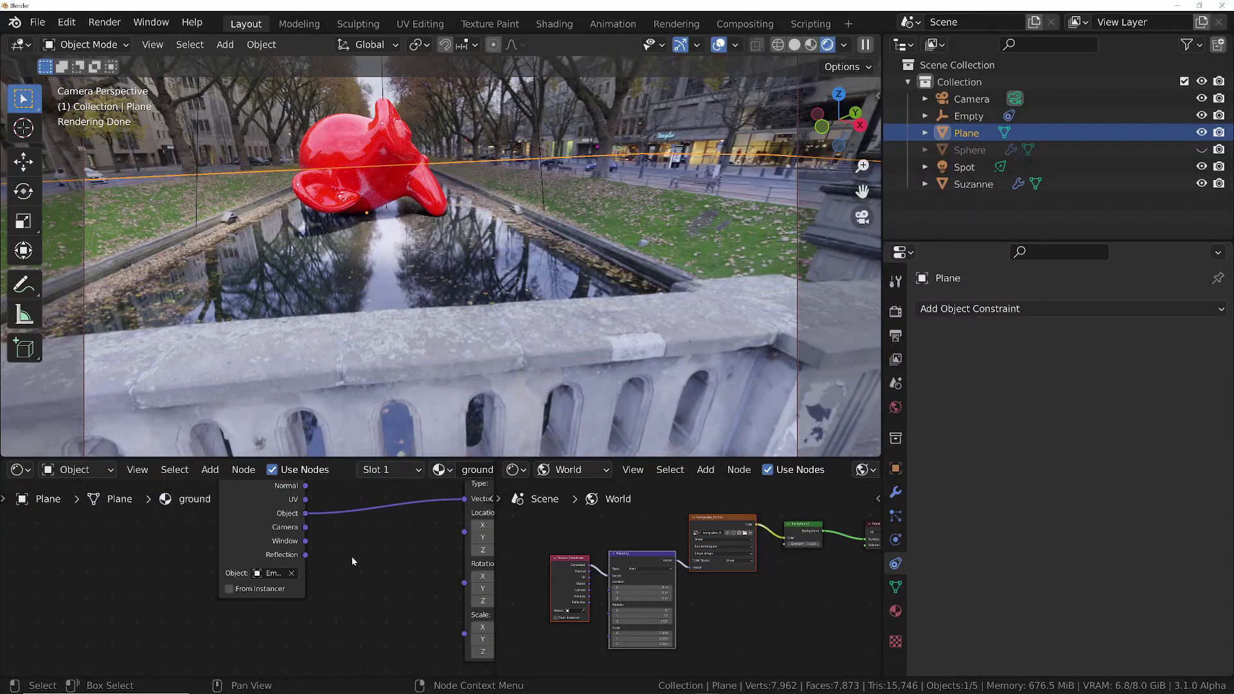
pyautogui.scroll(7, 322, 557)
pyautogui.moveTo(404, 585); pyautogui.dragTo(272, 570, button='middle')
pyautogui.moveTo(244, 567); pyautogui.dragTo(294, 566)
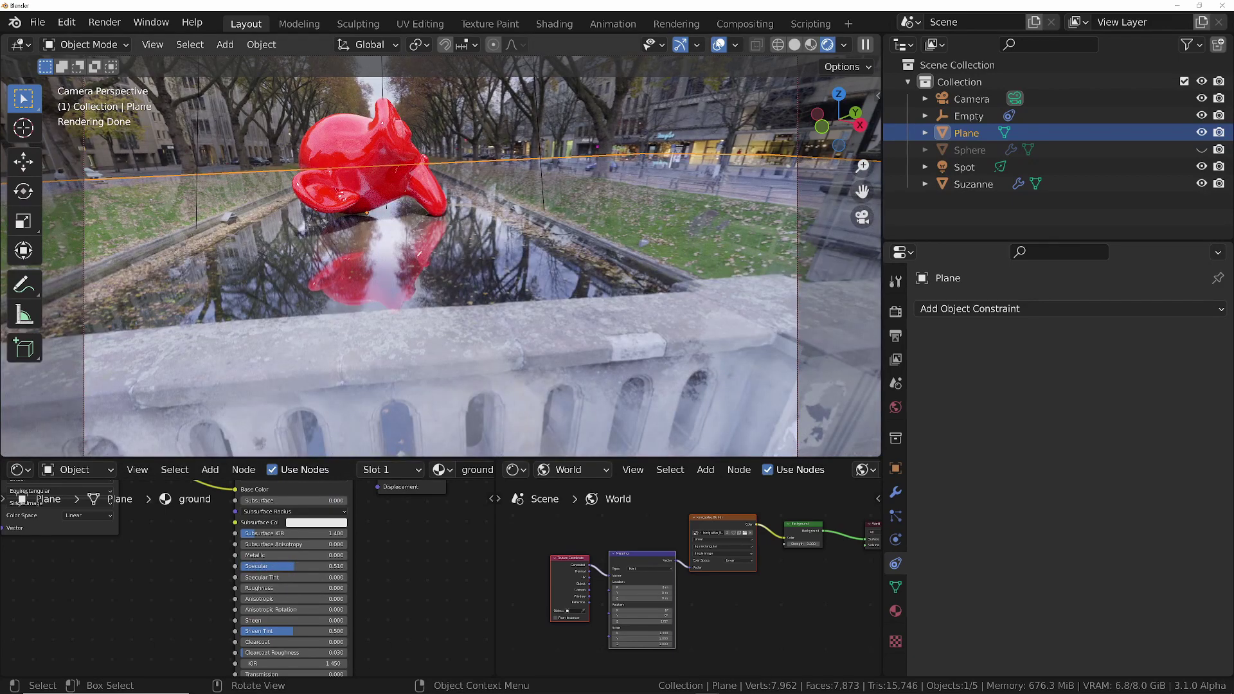
# Hide the viewport overlays and set the ground material's Specular to 0
pyautogui.hotkey('shift', 'alt', 'z')
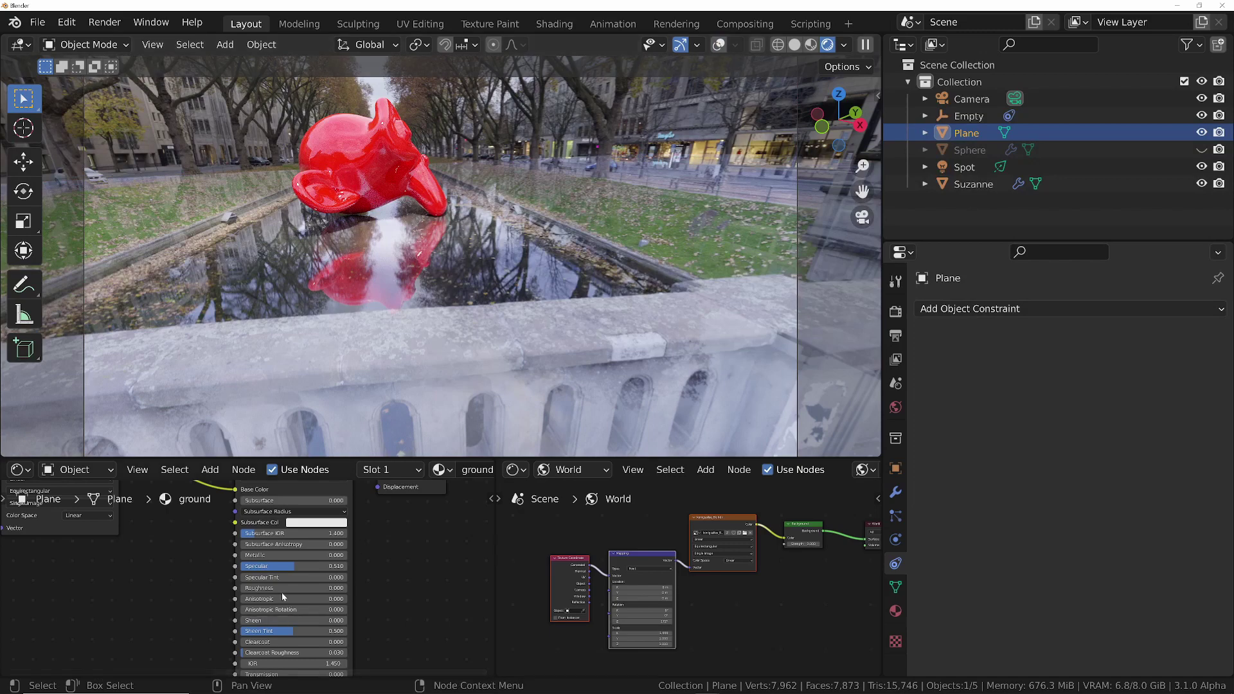
pyautogui.moveTo(286, 566); pyautogui.dragTo(232, 567)
pyautogui.moveTo(373, 196); pyautogui.dragTo(316, 193, button='middle')
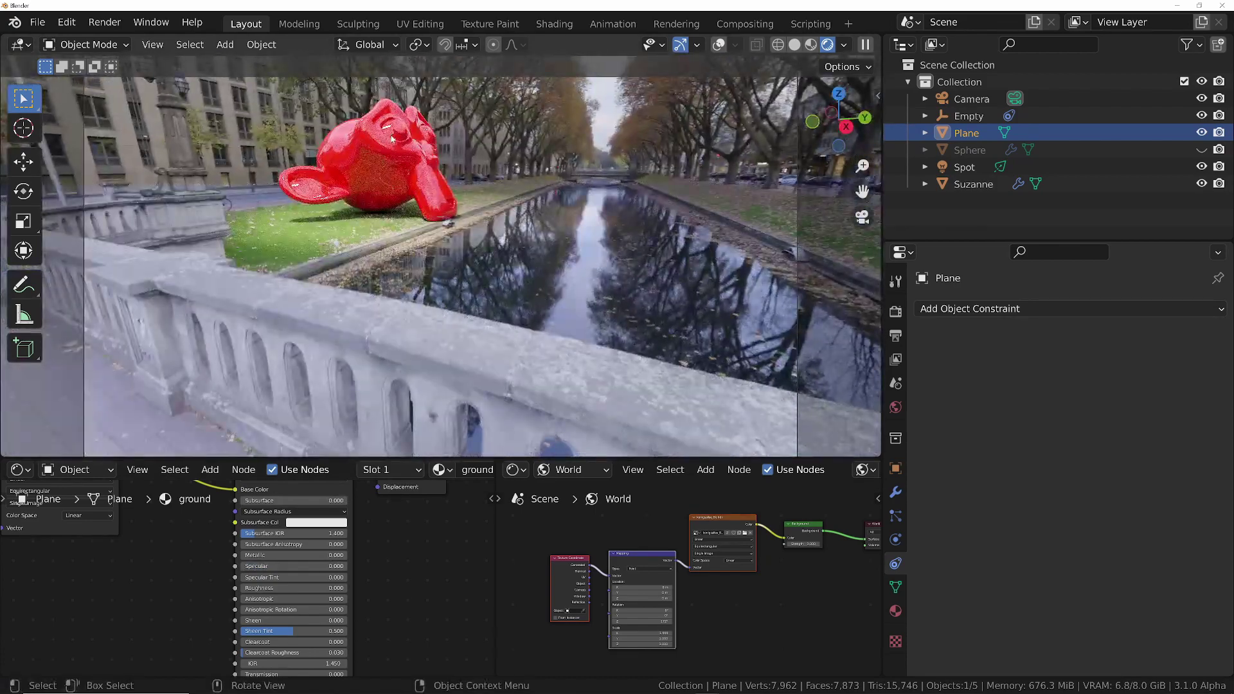
pyautogui.scroll(-2, 403, 141)
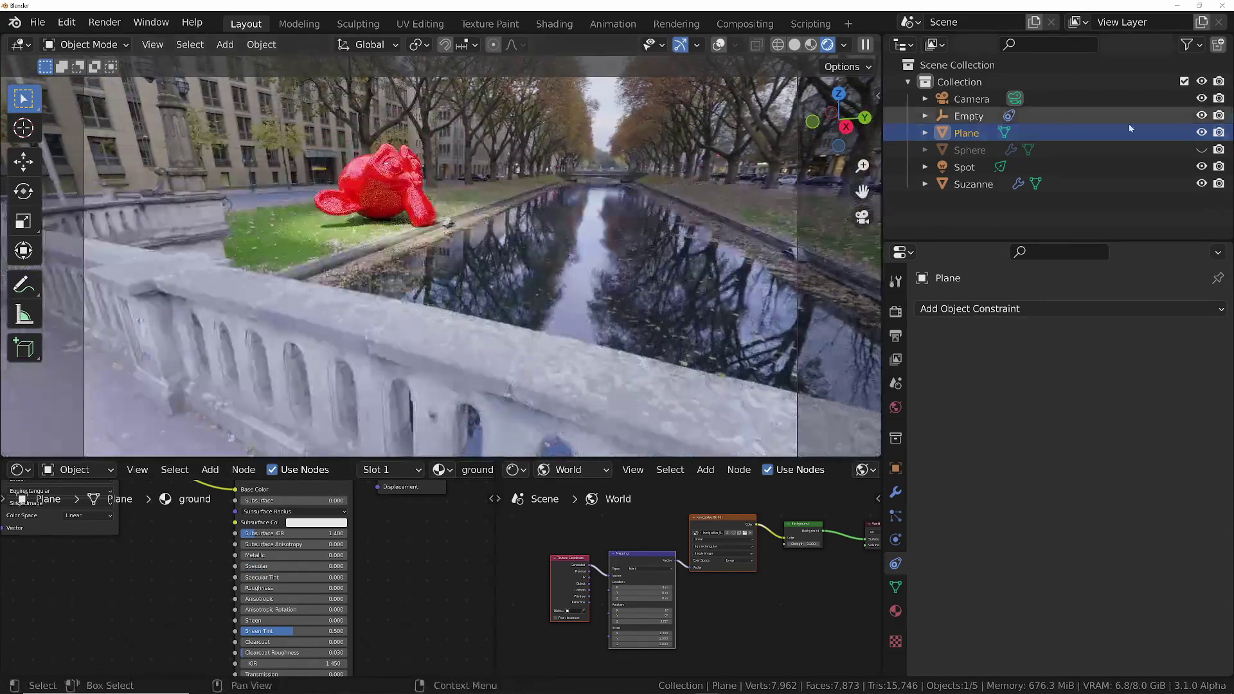
# Toggle the spot light off and on to compare, then reframe the view around Suzanne
pyautogui.click(1201, 167)
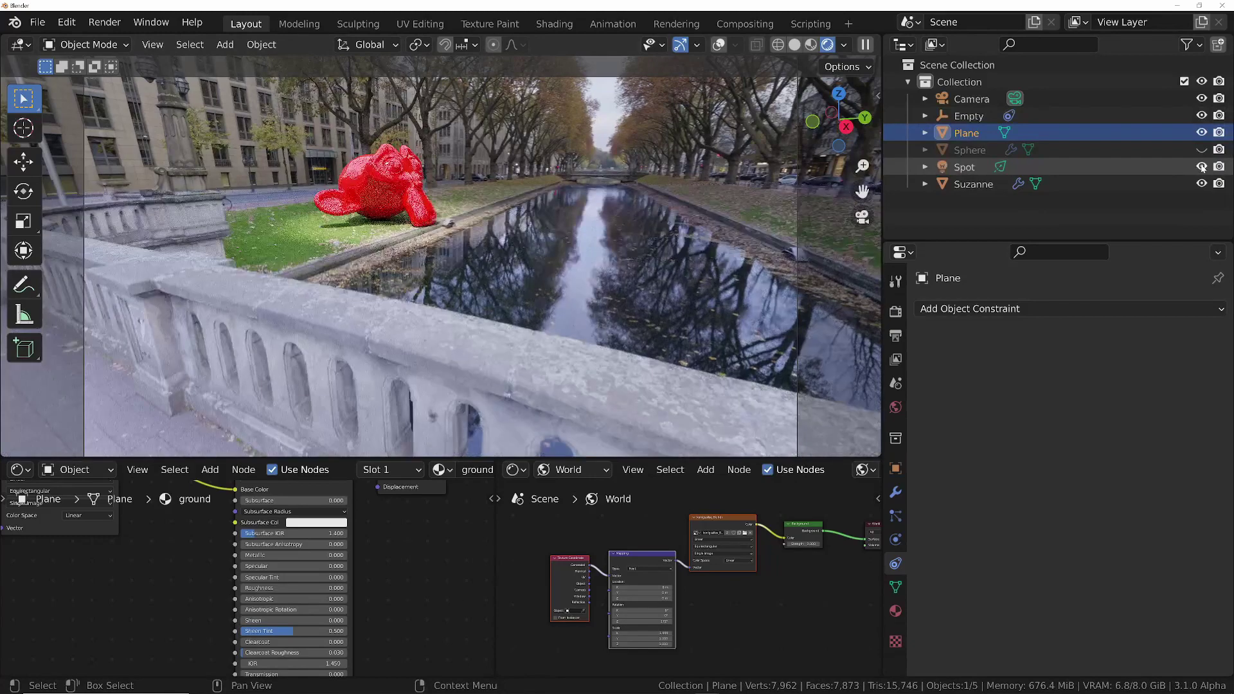
pyautogui.click(1202, 167)
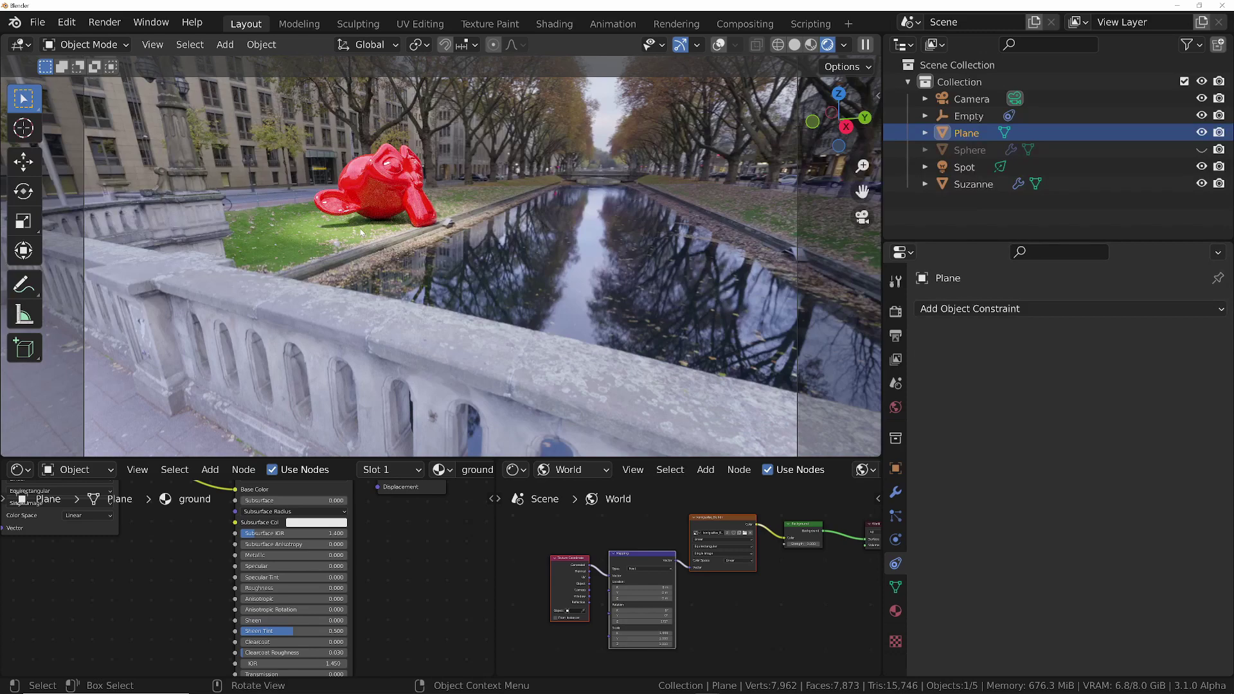
pyautogui.scroll(2, 362, 232)
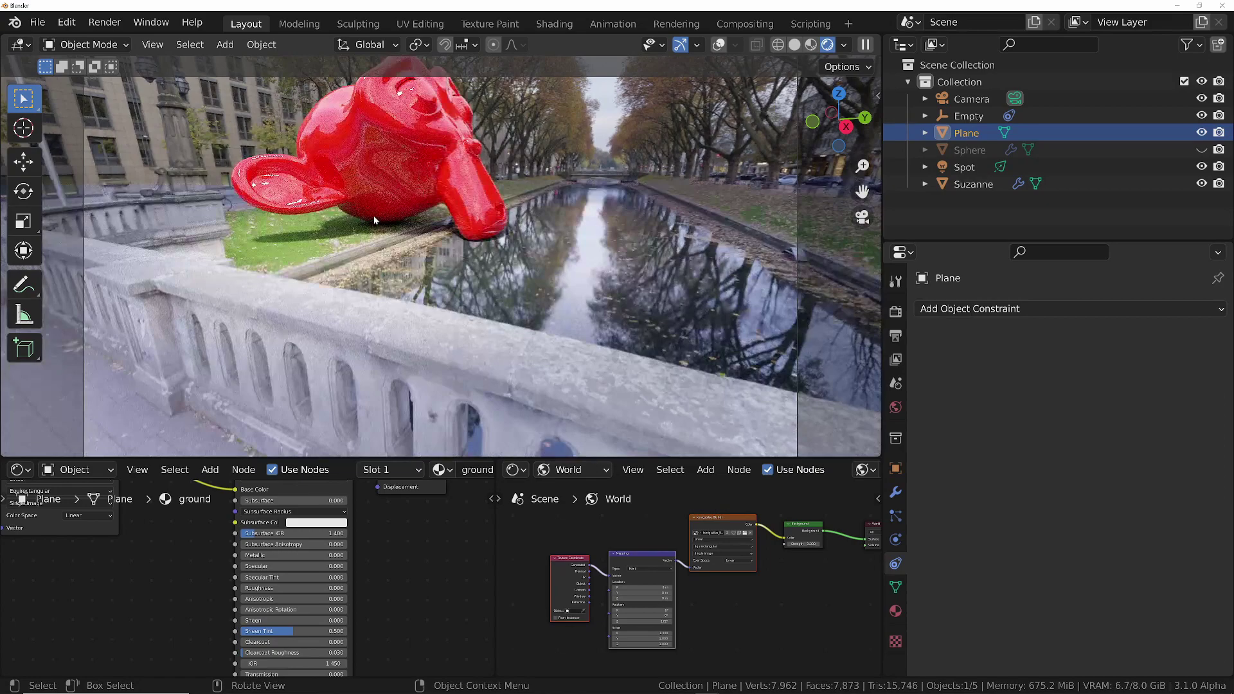
pyautogui.scroll(2, 376, 224)
pyautogui.keyDown('shift'); pyautogui.moveTo(452, 233); pyautogui.dragTo(282, 325, button='middle'); pyautogui.keyUp('shift')
pyautogui.scroll(3, 424, 243)
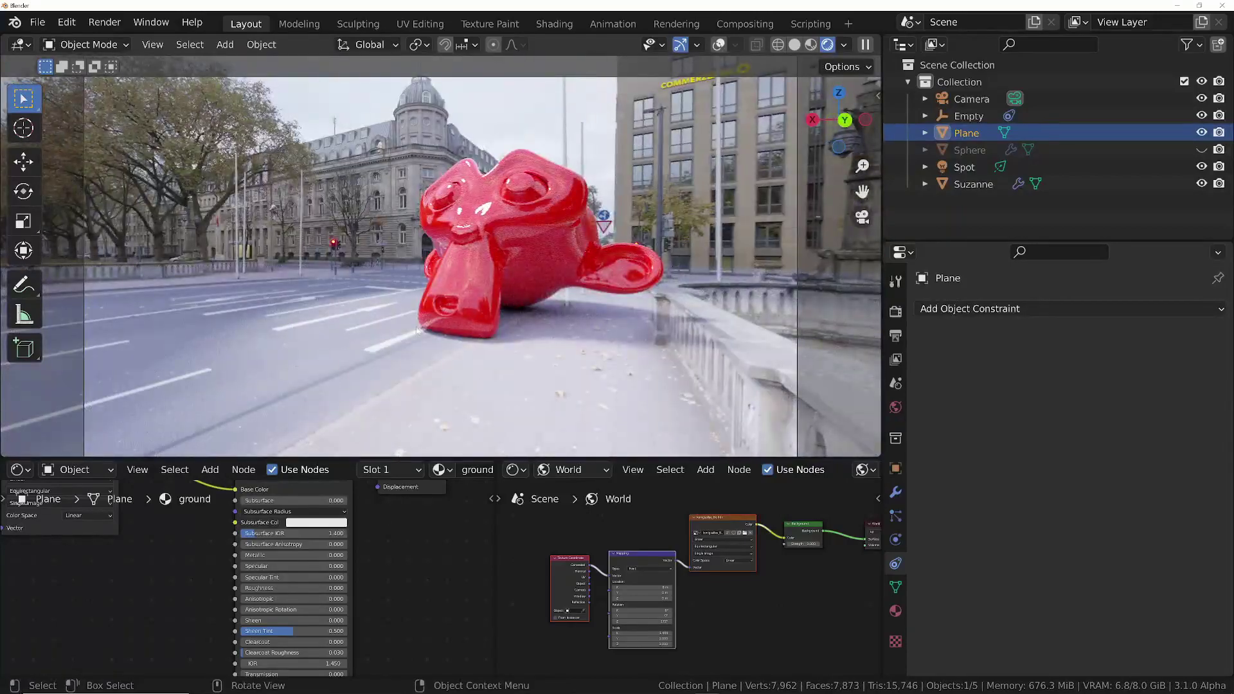
pyautogui.scroll(5, 415, 333)
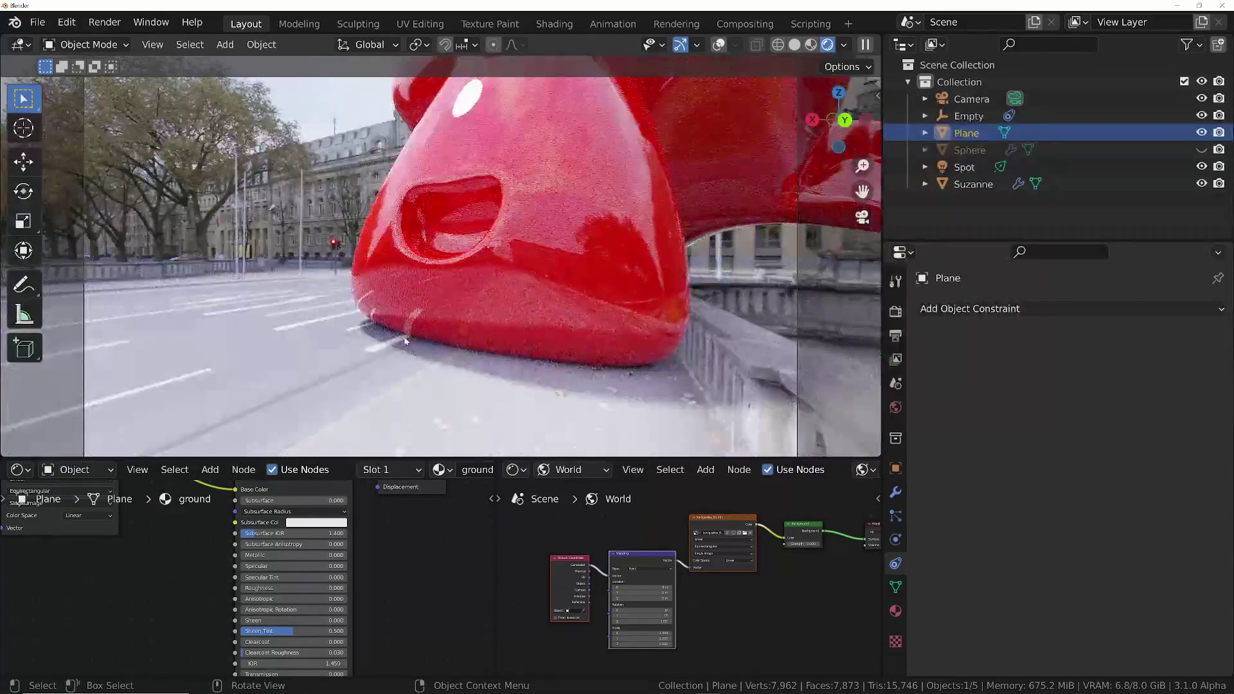
pyautogui.moveTo(399, 327)
pyautogui.keyDown('shift'); pyautogui.mouseDown(button='middle')
pyautogui.moveTo(433, 301)
pyautogui.moveTo(421, 326)
pyautogui.mouseUp(button='middle'); pyautogui.keyUp('shift')
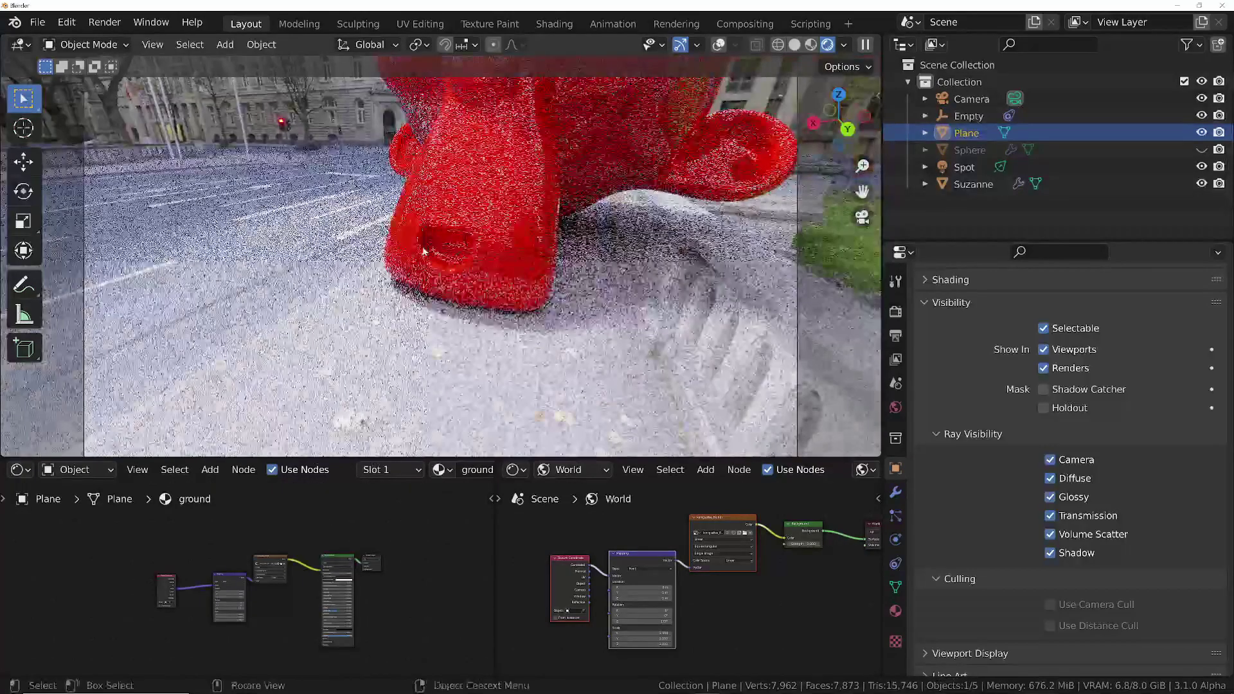
pyautogui.scroll(-5, 508, 276)
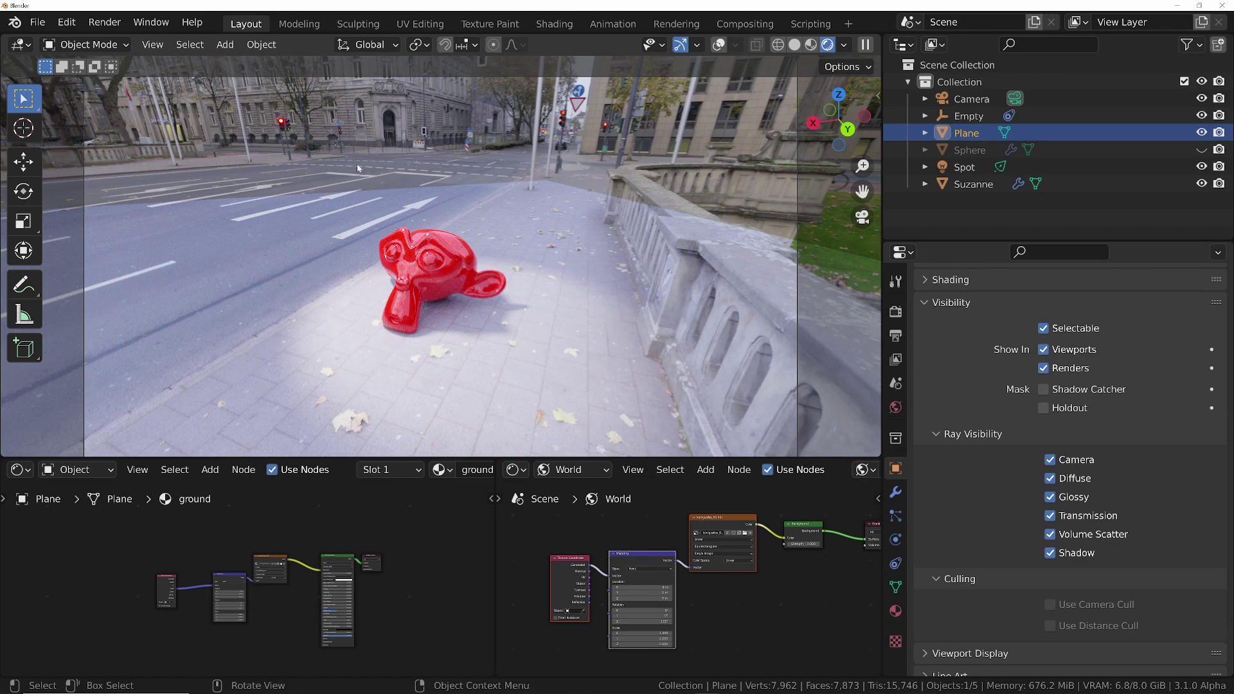
# Insert an RGB Curves node between the ground Image Texture and Base Color
pyautogui.scroll(5, 302, 579)
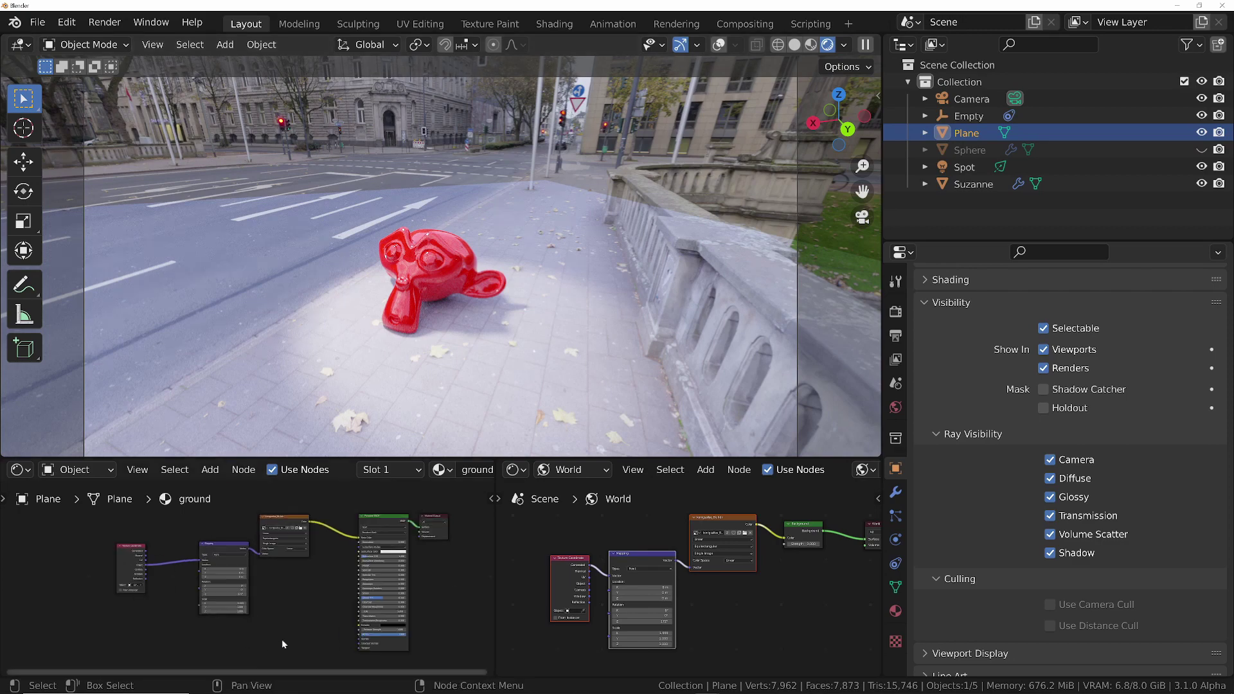
pyautogui.hotkey('shift', 'a')
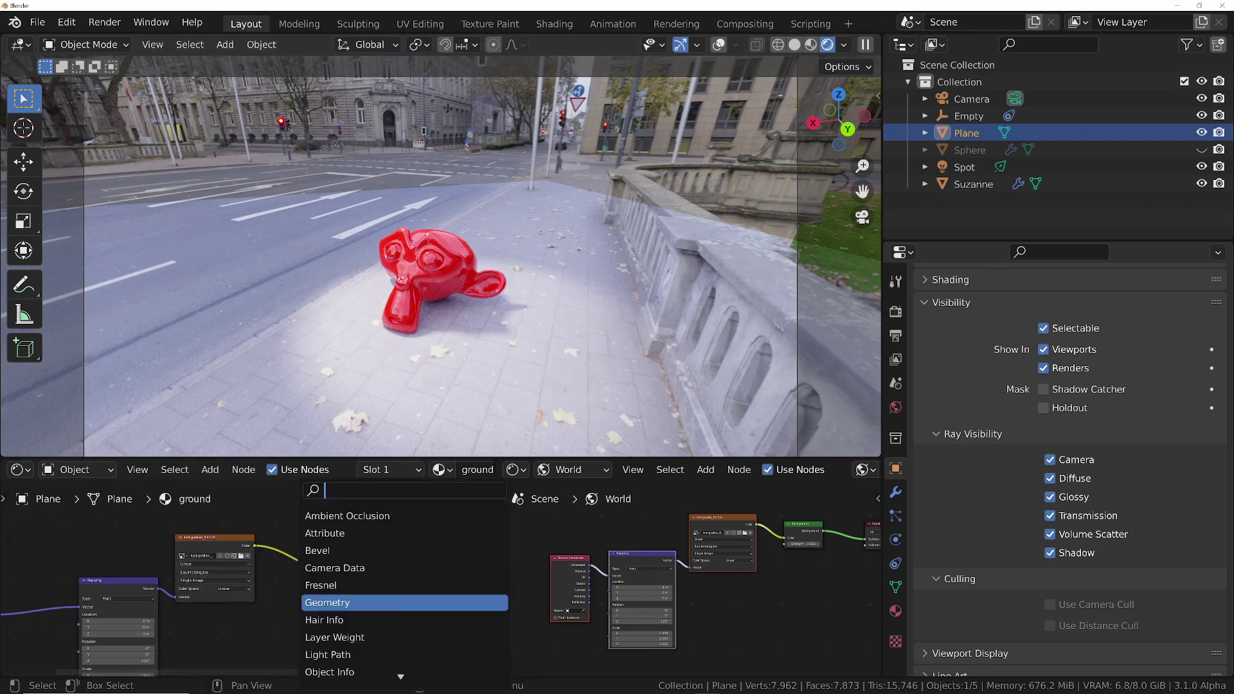
pyautogui.write('rg')
pyautogui.click(332, 551)
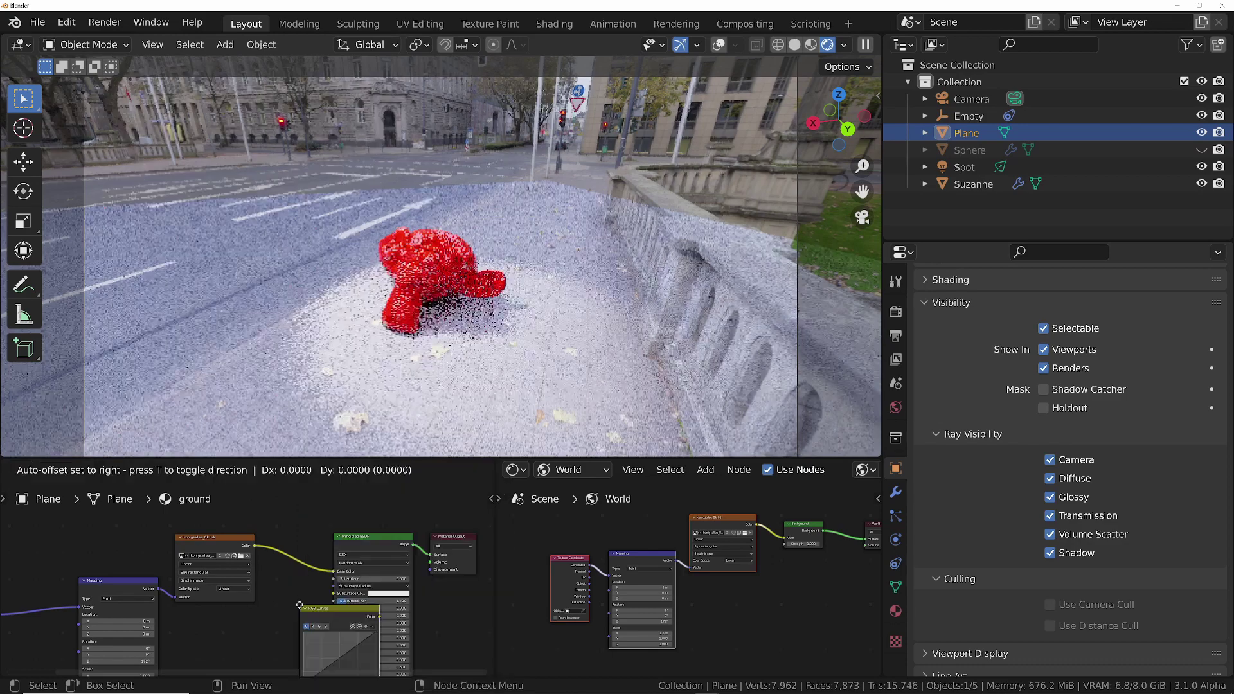
pyautogui.click(279, 529)
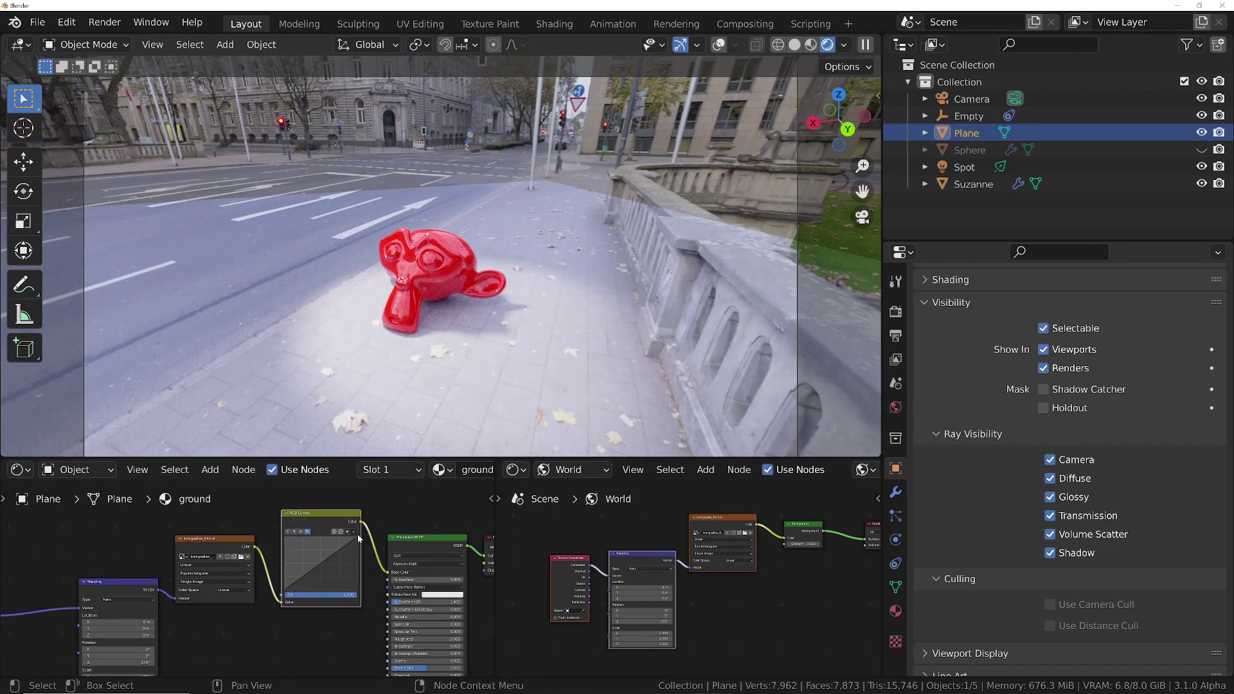
# Lower the curve's top-right point to 0.7735 to darken the ground image
pyautogui.moveTo(358, 540)
pyautogui.mouseDown()
pyautogui.moveTo(358, 557)
pyautogui.moveTo(358, 540)
pyautogui.mouseUp()
pyautogui.scroll(4, 293, 538)
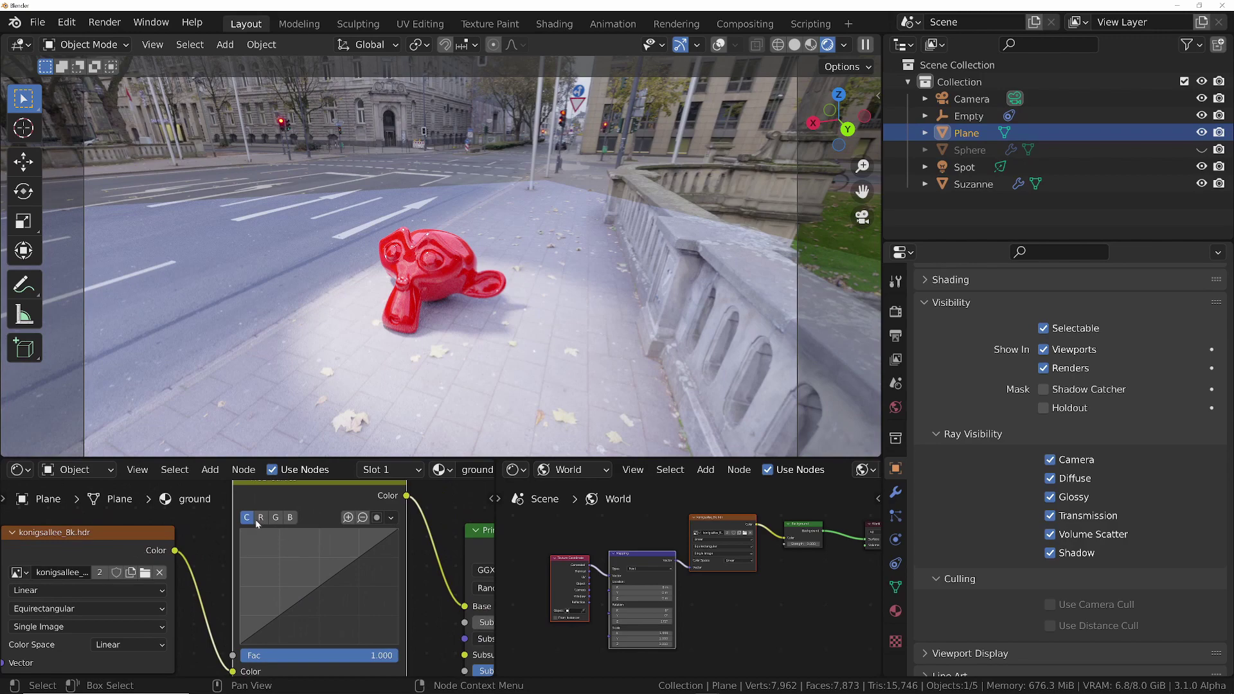
pyautogui.moveTo(399, 533)
pyautogui.mouseDown()
pyautogui.moveTo(399, 556)
pyautogui.moveTo(399, 545)
pyautogui.mouseUp()
pyautogui.click(965, 167)
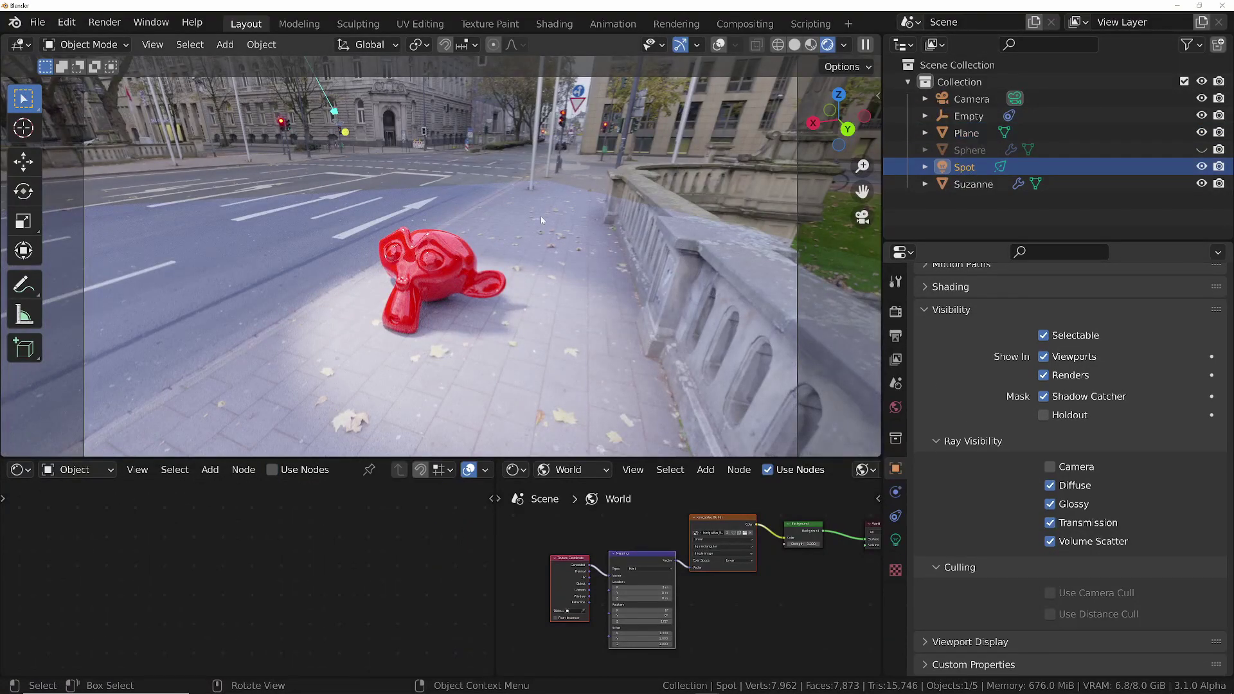
# Move the spot light to a new position and reselect the ground Plane
pyautogui.press('g')
pyautogui.click(572, 351)
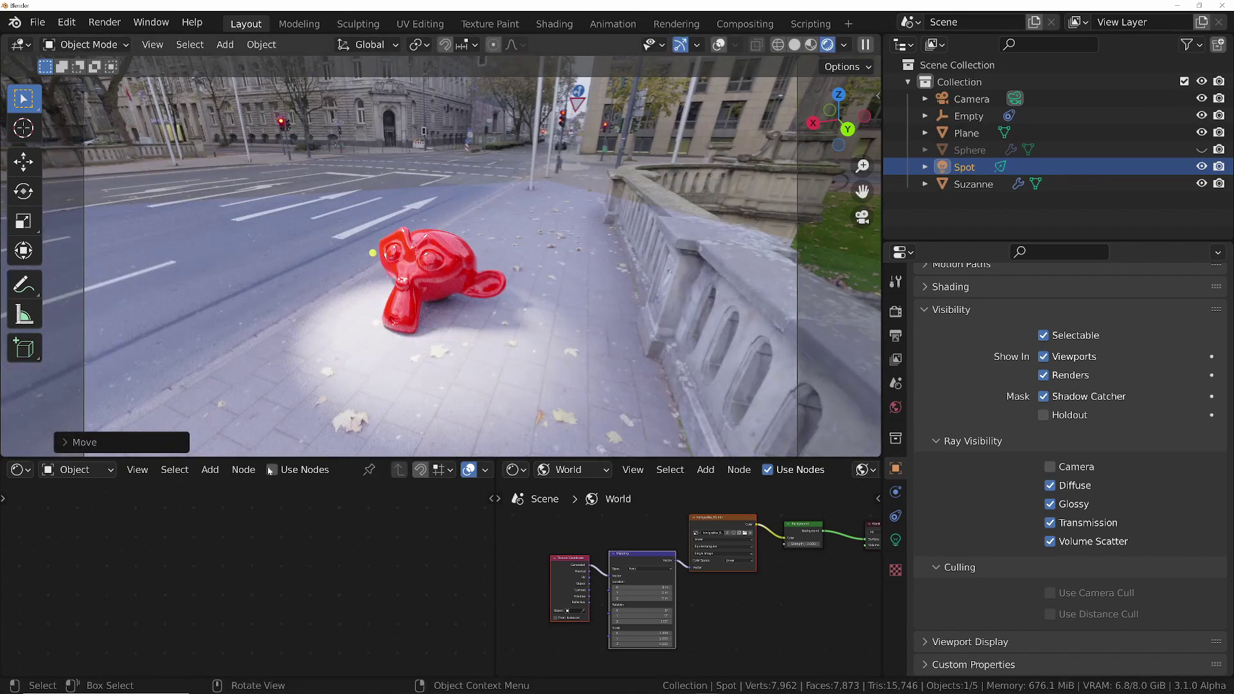
pyautogui.click(317, 222)
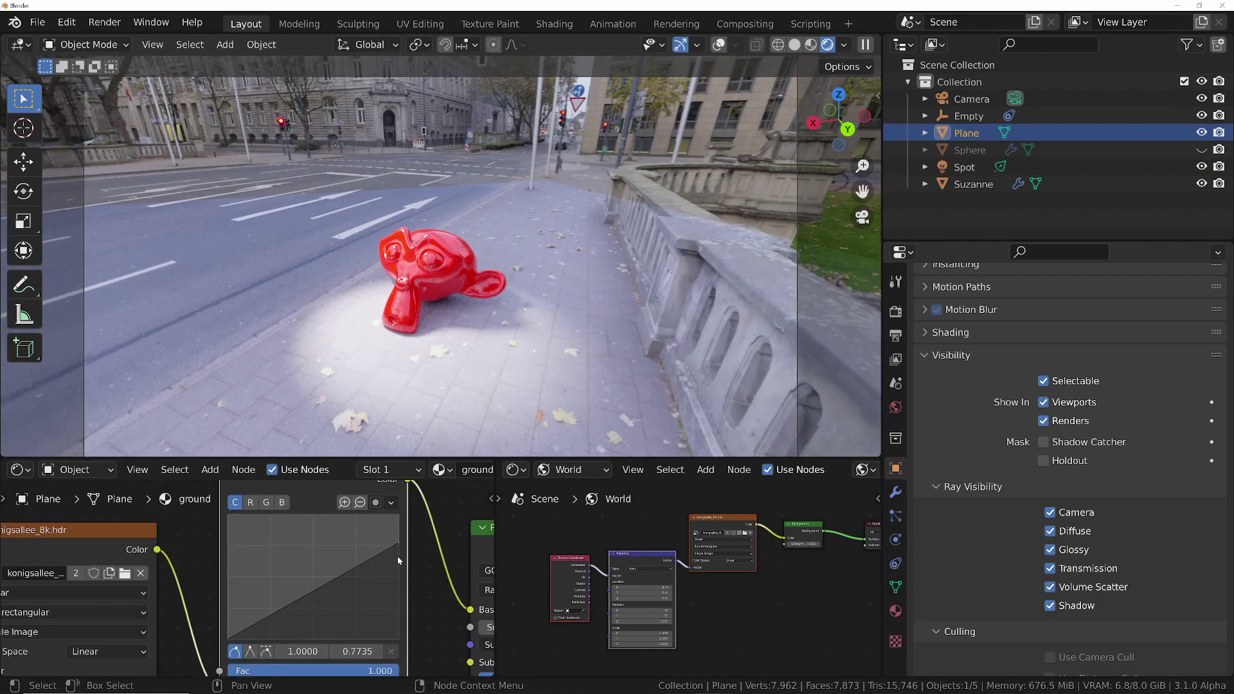
# Adjust the combined and blue RGB Curves endpoints to darken the ground
pyautogui.moveTo(398, 545)
pyautogui.mouseDown()
pyautogui.moveTo(400, 587)
pyautogui.moveTo(409, 522)
pyautogui.moveTo(415, 546)
pyautogui.mouseUp()
pyautogui.click(293, 494)
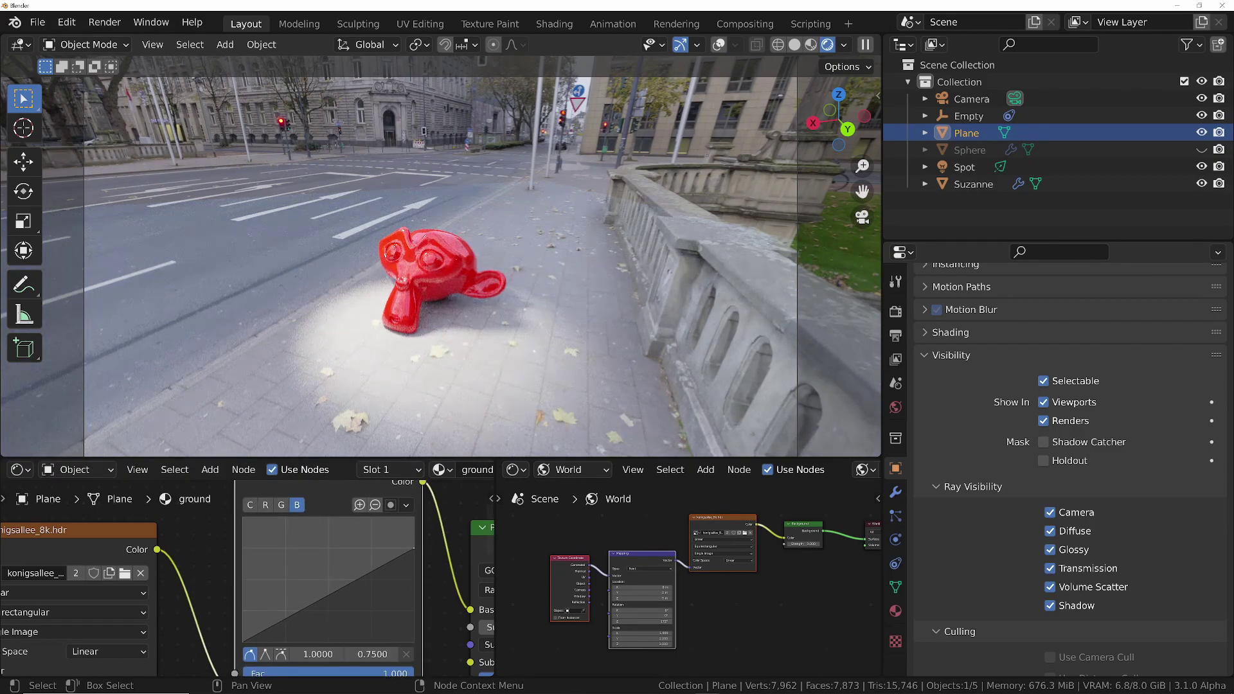
pyautogui.click(251, 505)
pyautogui.moveTo(414, 548); pyautogui.dragTo(414, 558)
pyautogui.click(297, 505)
pyautogui.click(250, 505)
# Set the red curve's top point to 0.8793, 1.0000 and orbit down onto the pavement
pyautogui.click(265, 505)
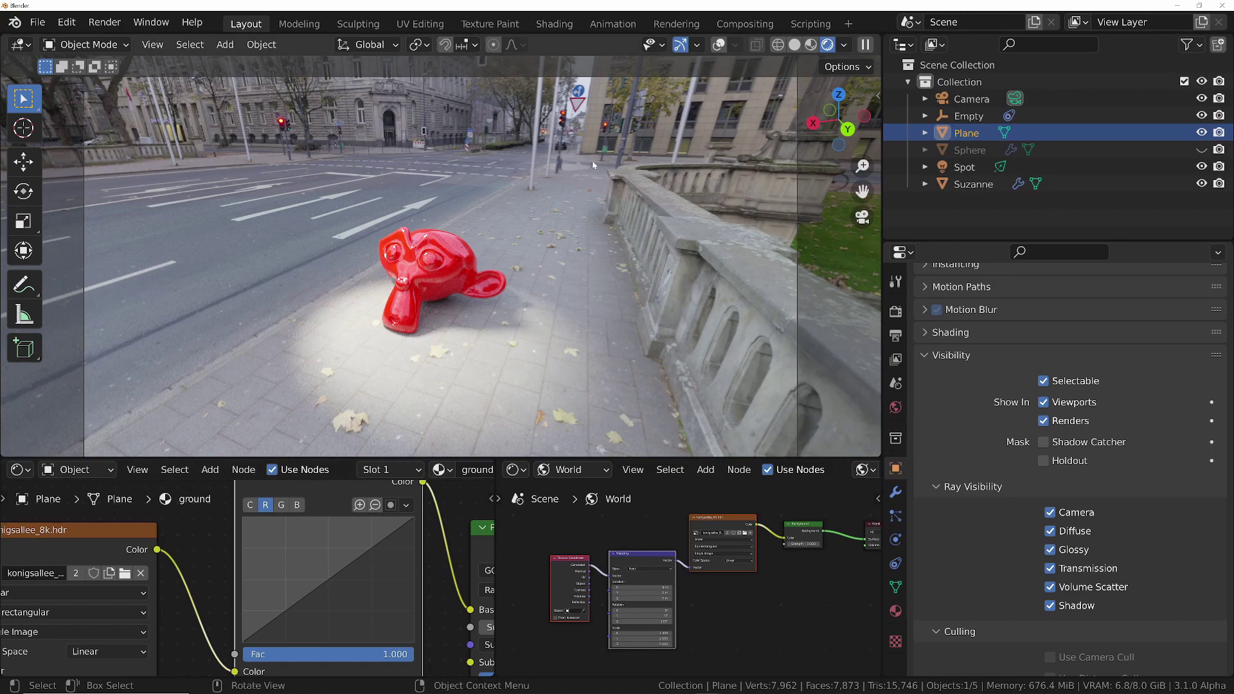
pyautogui.moveTo(415, 518); pyautogui.dragTo(386, 514)
pyautogui.moveTo(386, 514); pyautogui.dragTo(399, 512)
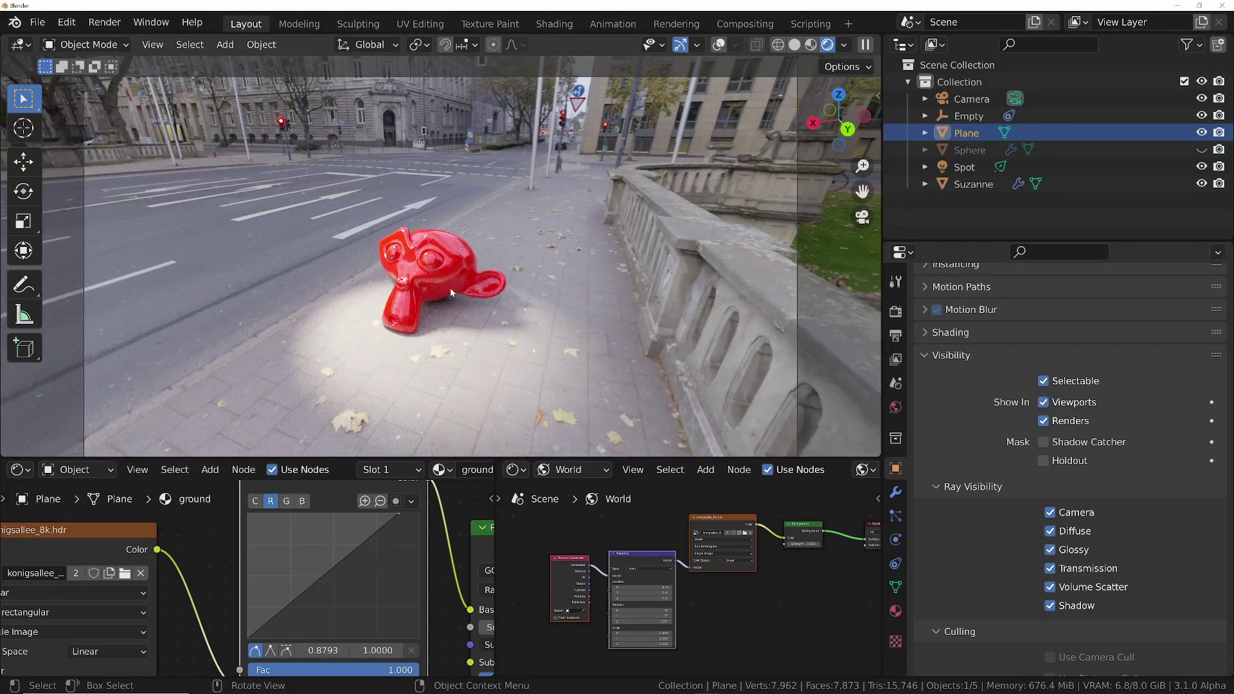
pyautogui.moveTo(451, 291); pyautogui.dragTo(489, 357, button='middle')
pyautogui.scroll(3, 417, 370)
pyautogui.scroll(3, 451, 375)
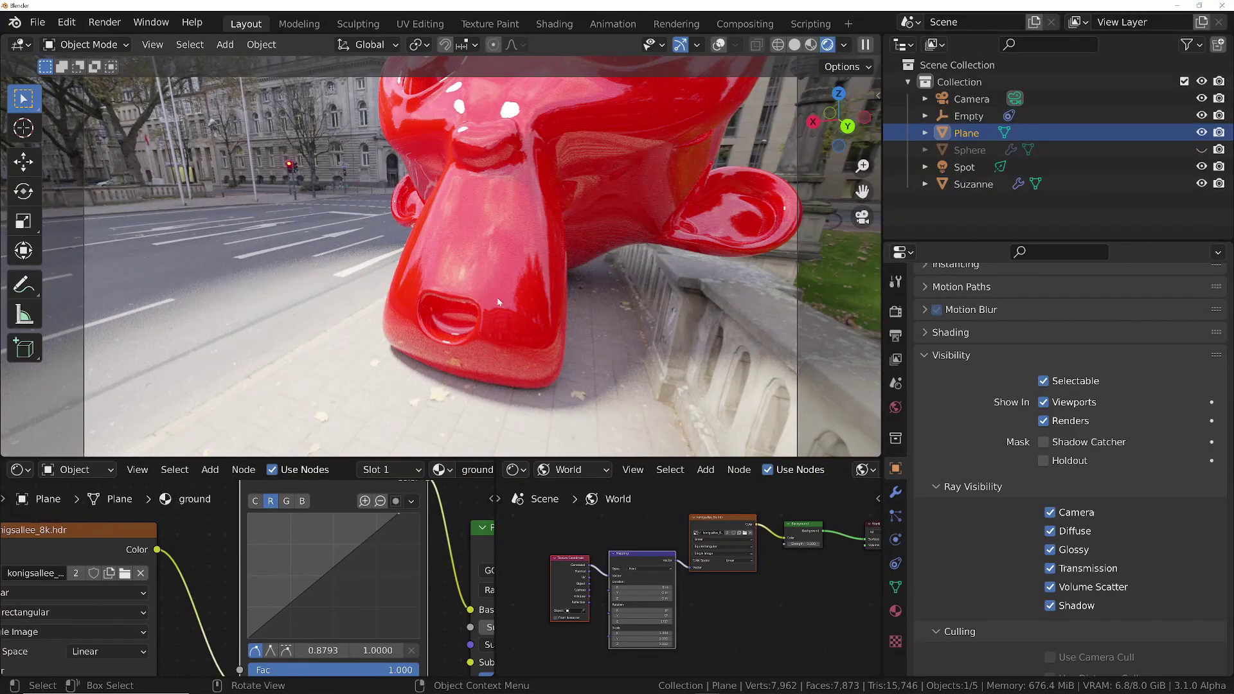
# Hide the Spot light in the Outliner and view Suzanne from the side
pyautogui.scroll(-1, 497, 300)
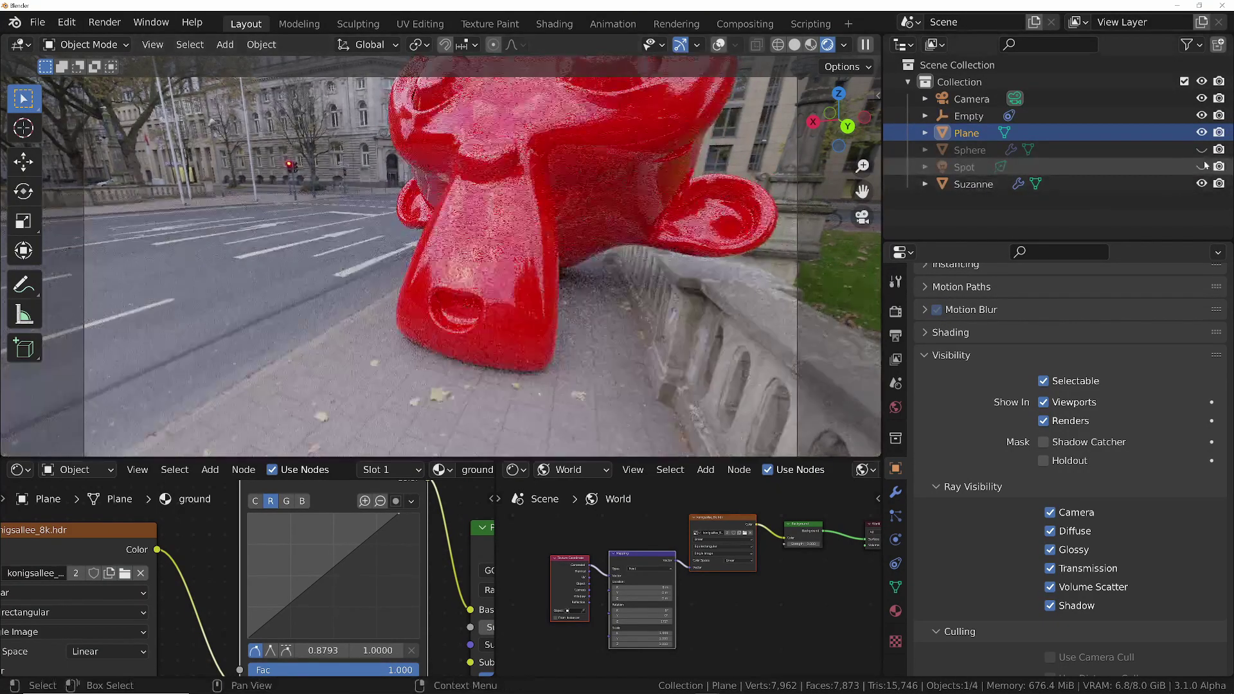
pyautogui.click(1202, 166)
pyautogui.moveTo(521, 265); pyautogui.dragTo(426, 295, button='middle')
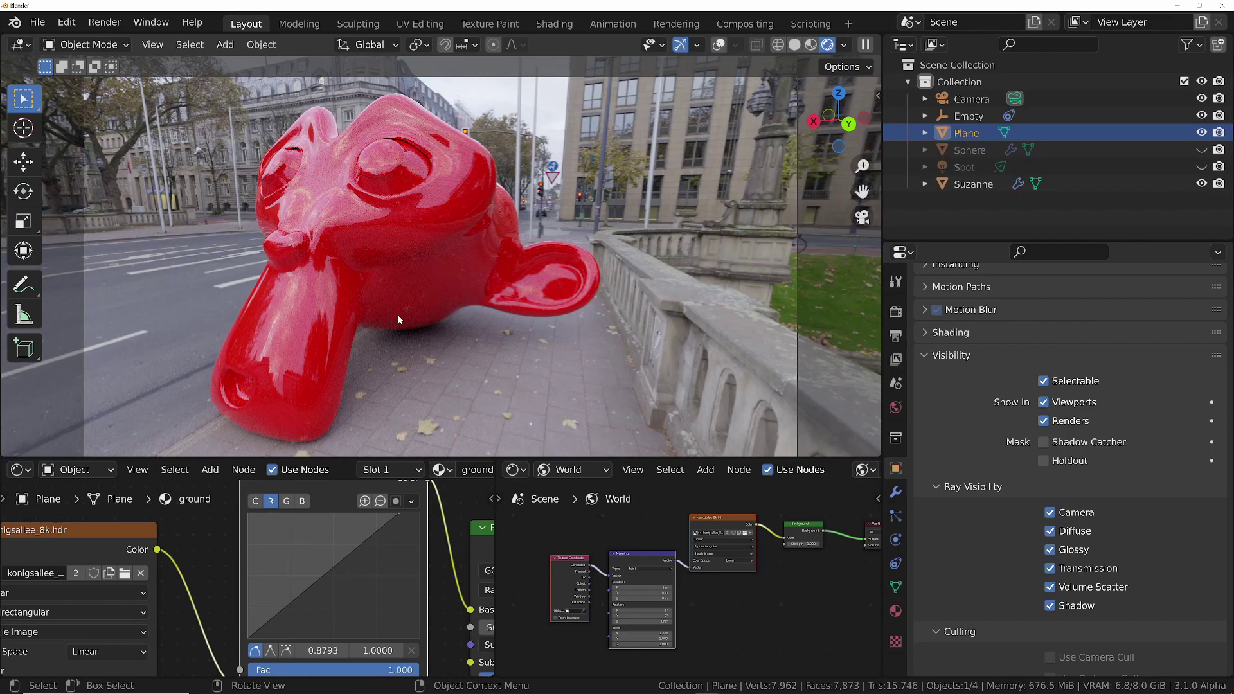
# Orbit and walk around Suzanne on the street to inspect the HDRI-only lighting
pyautogui.moveTo(397, 311); pyautogui.dragTo(387, 328, button='middle')
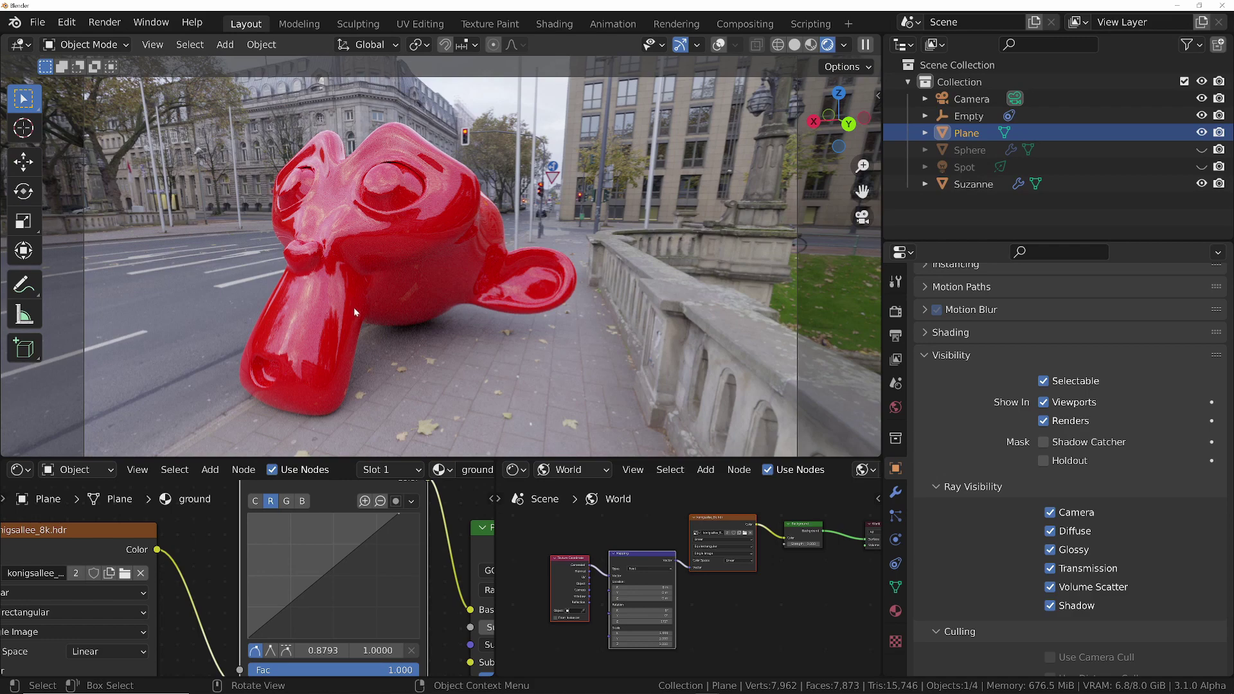
pyautogui.moveTo(322, 364); pyautogui.dragTo(464, 371, button='middle')
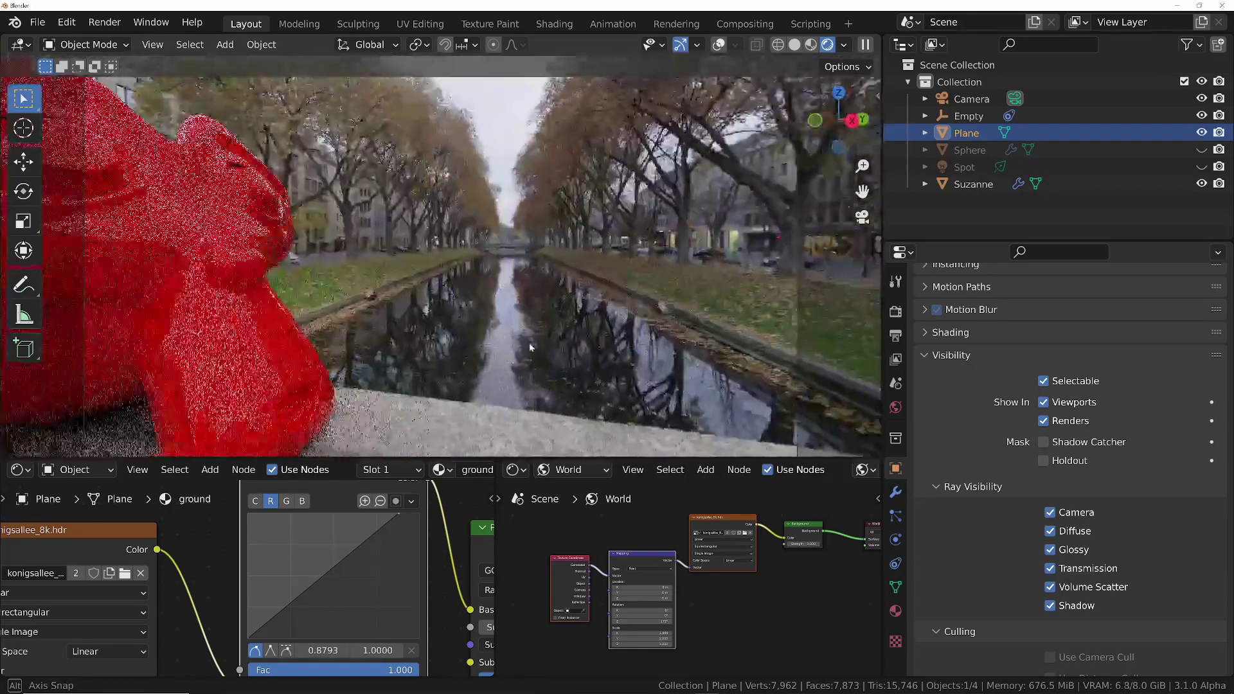
pyautogui.moveTo(530, 342); pyautogui.dragTo(340, 350, button='middle')
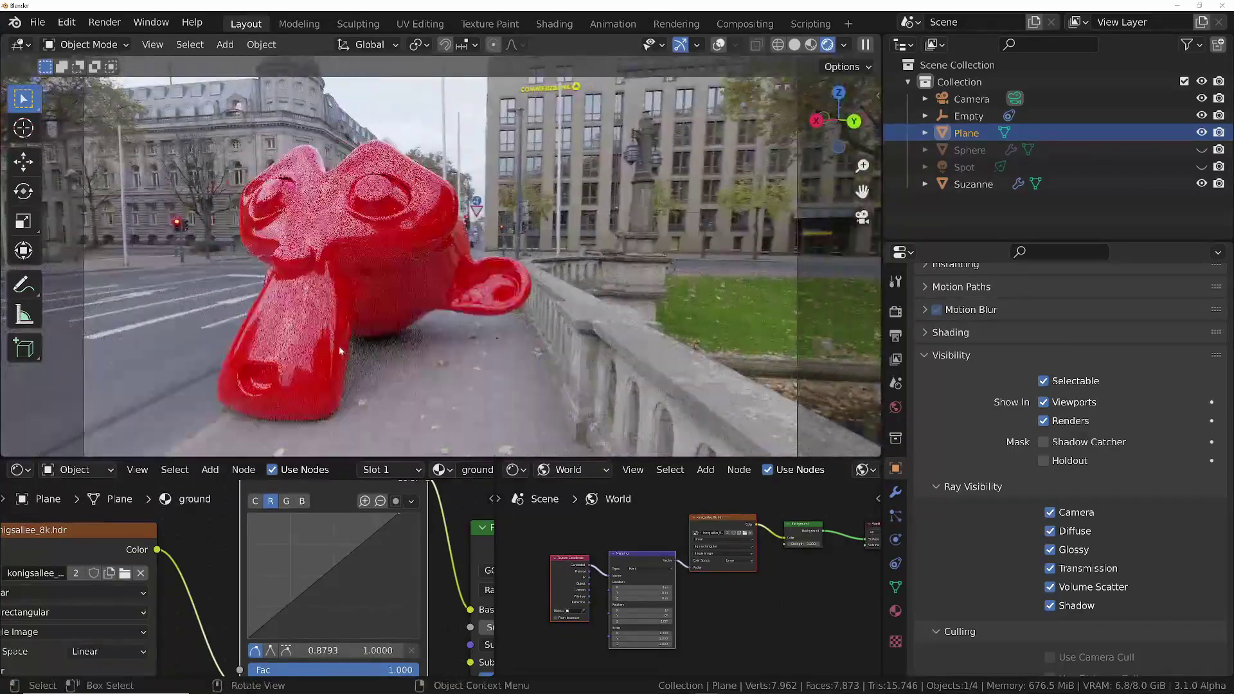
pyautogui.hotkey('shift', '`')
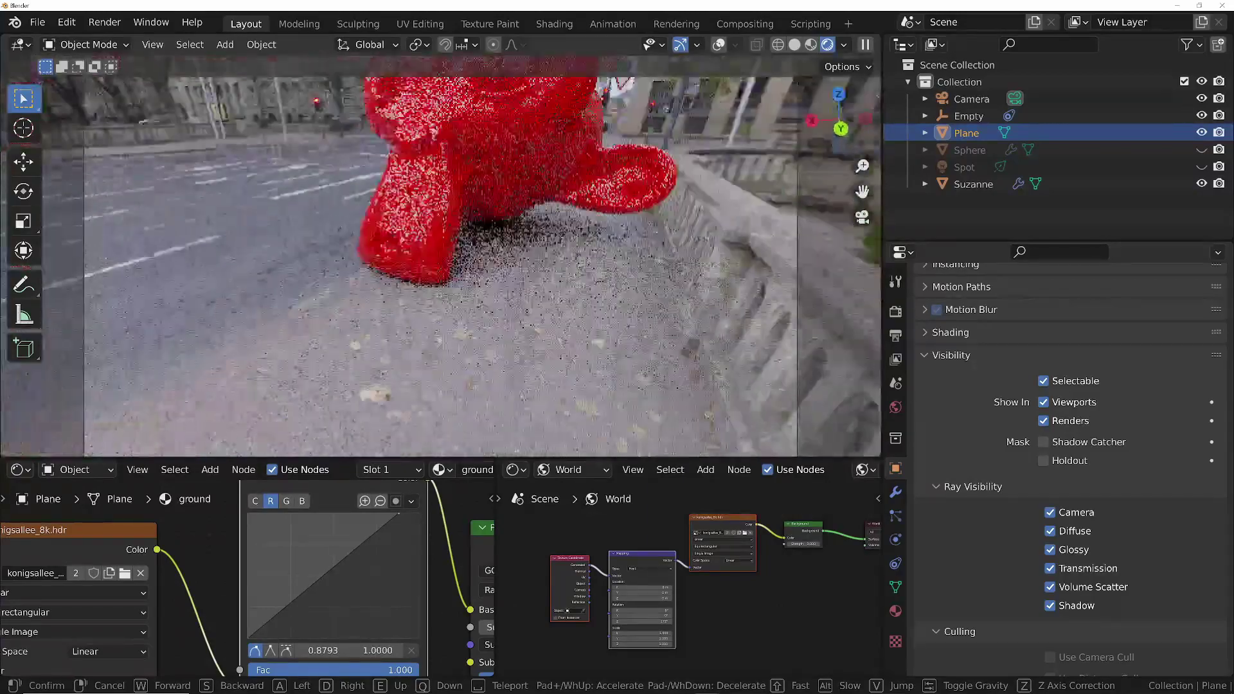
pyautogui.click(450, 259)
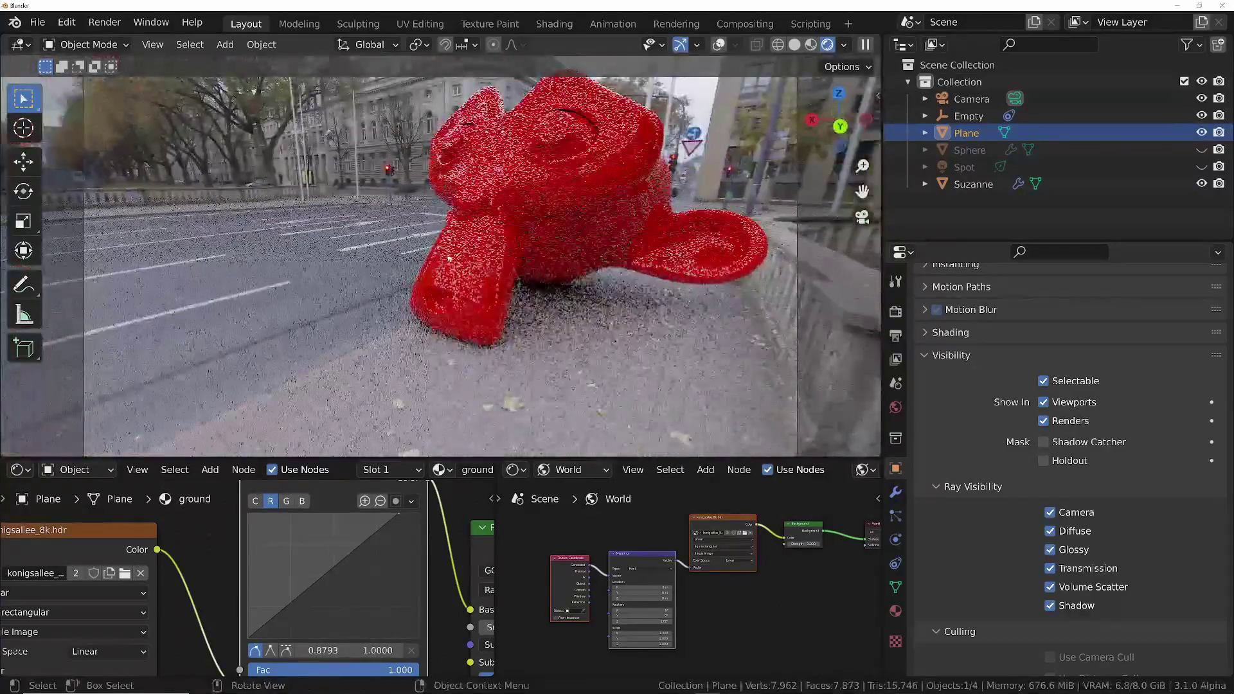
# Set the world Environment Texture to adams_place_bridge_8k.hdr and orbit to inspect the floor
pyautogui.click(697, 533)
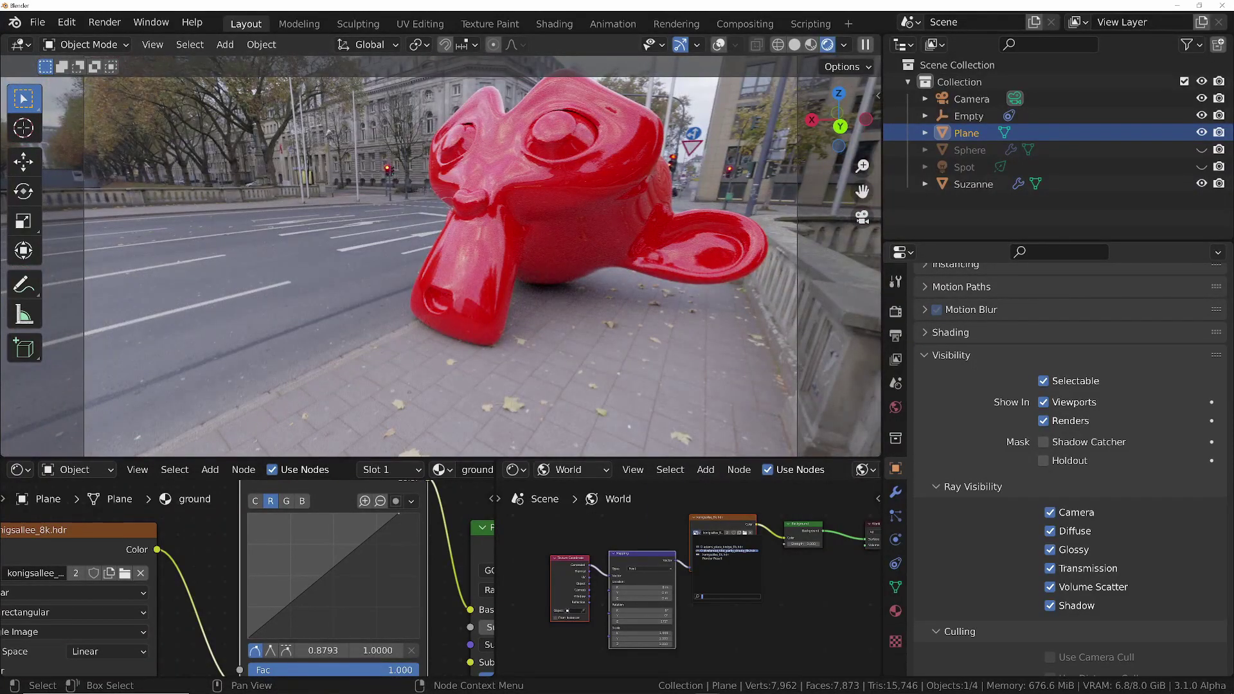
pyautogui.click(726, 551)
pyautogui.moveTo(538, 313); pyautogui.dragTo(507, 316, button='middle')
pyautogui.scroll(-8, 508, 318)
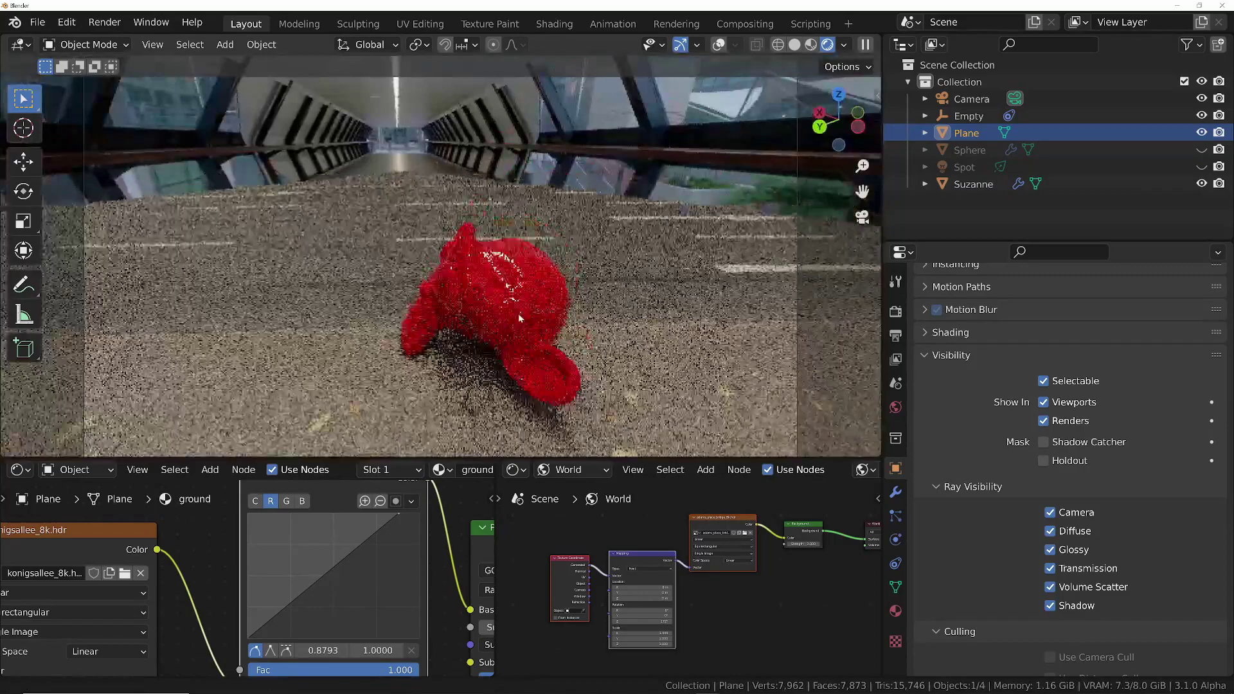
pyautogui.moveTo(571, 334); pyautogui.dragTo(526, 321, button='middle')
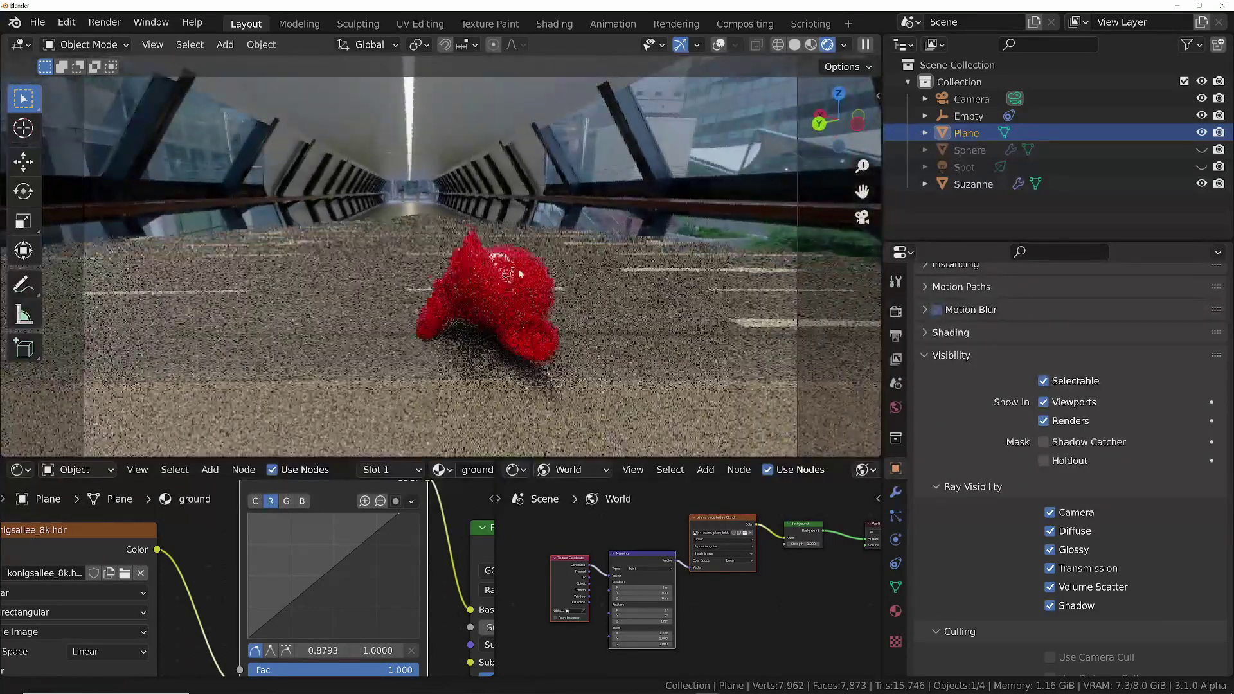
pyautogui.moveTo(495, 315); pyautogui.dragTo(668, 325, button='middle')
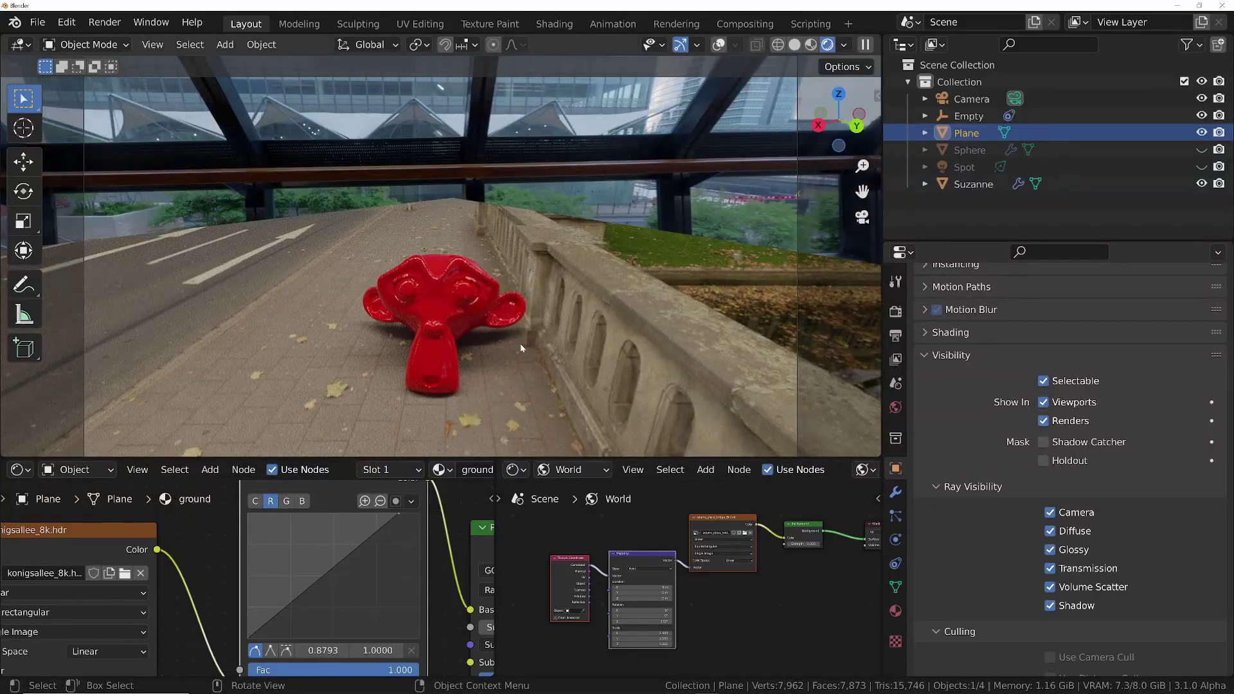
pyautogui.scroll(3, 707, 568)
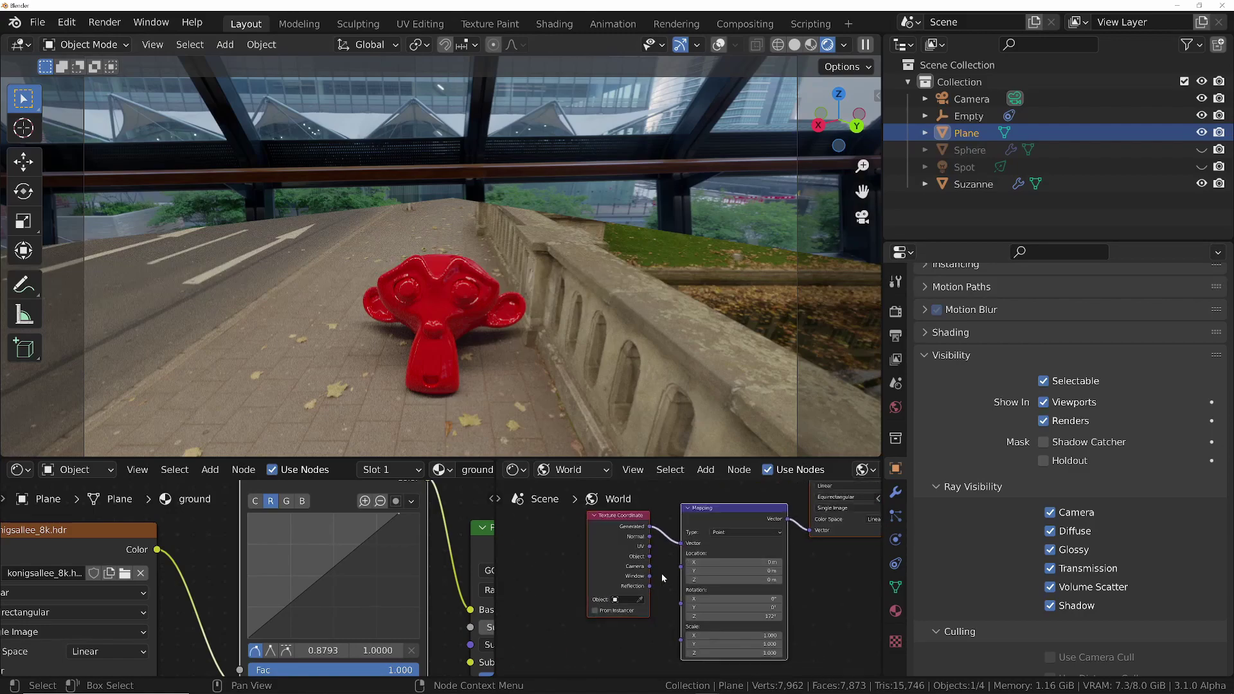
# Rotate the world Mapping to about 265° on Z, then bring up the ground texture's image list
pyautogui.moveTo(733, 617); pyautogui.dragTo(807, 617)
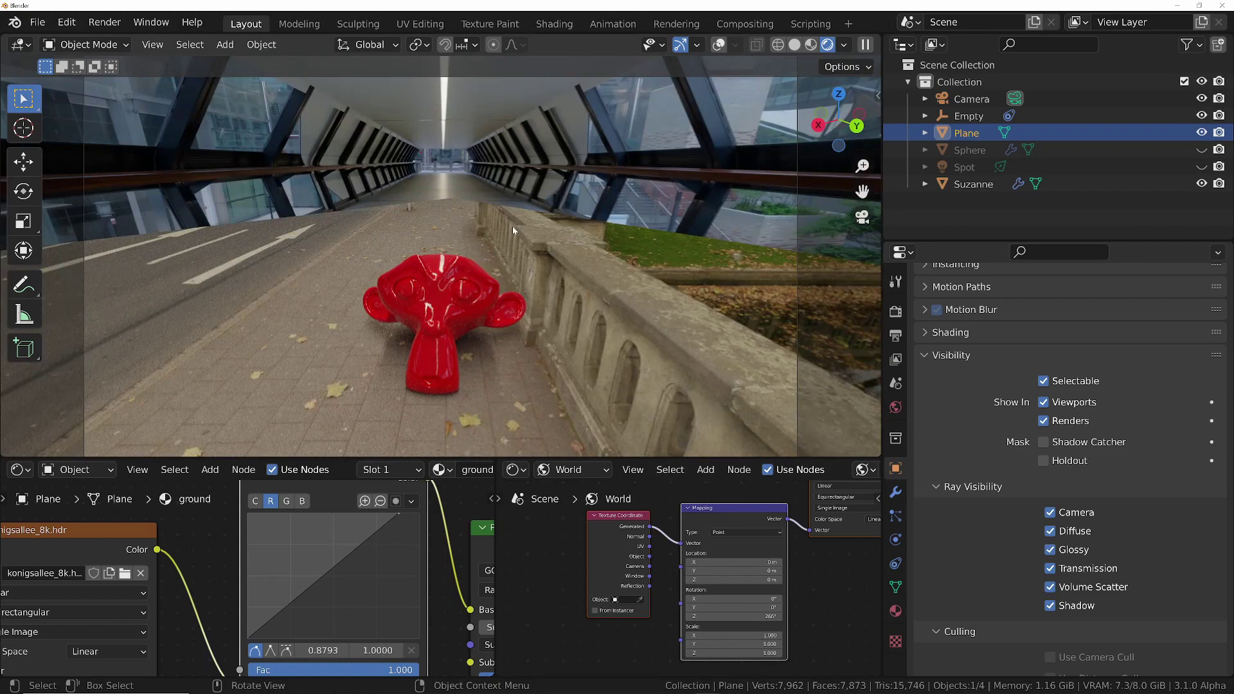
pyautogui.moveTo(167, 606); pyautogui.dragTo(238, 561, button='middle')
pyautogui.click(59, 529)
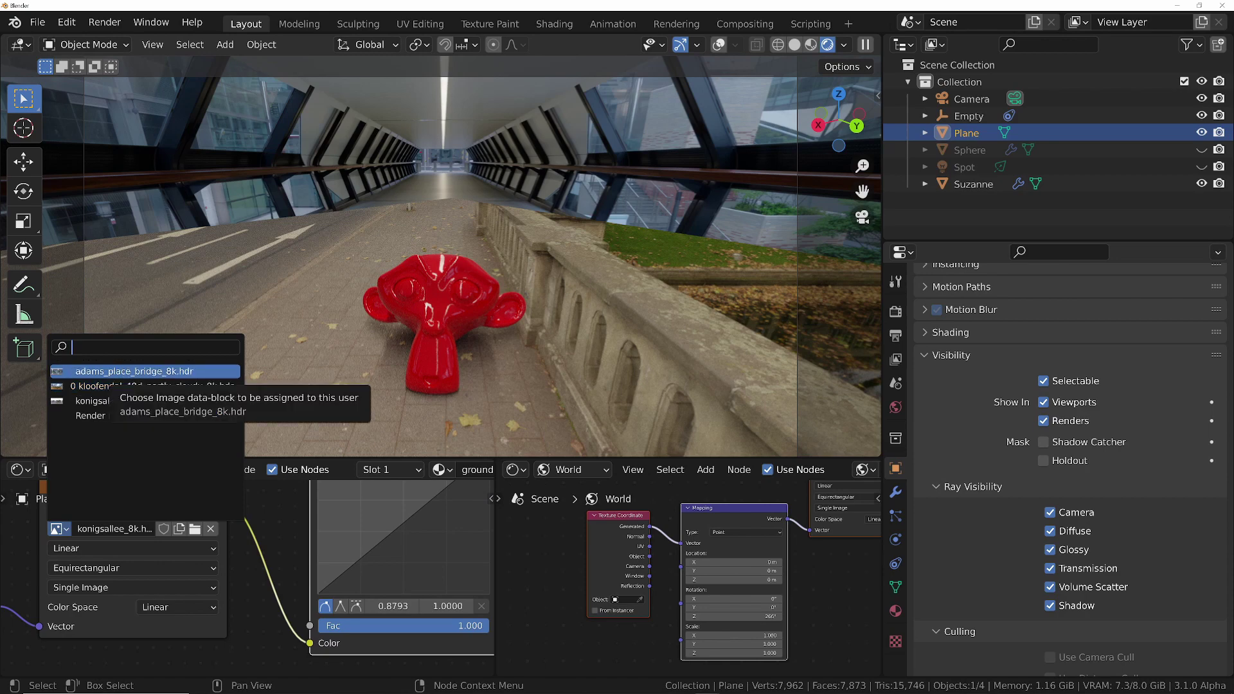
# Assign adams_place_bridge_8k.hdr to the ground Image Texture and bring its Mapping node into view
pyautogui.click(125, 372)
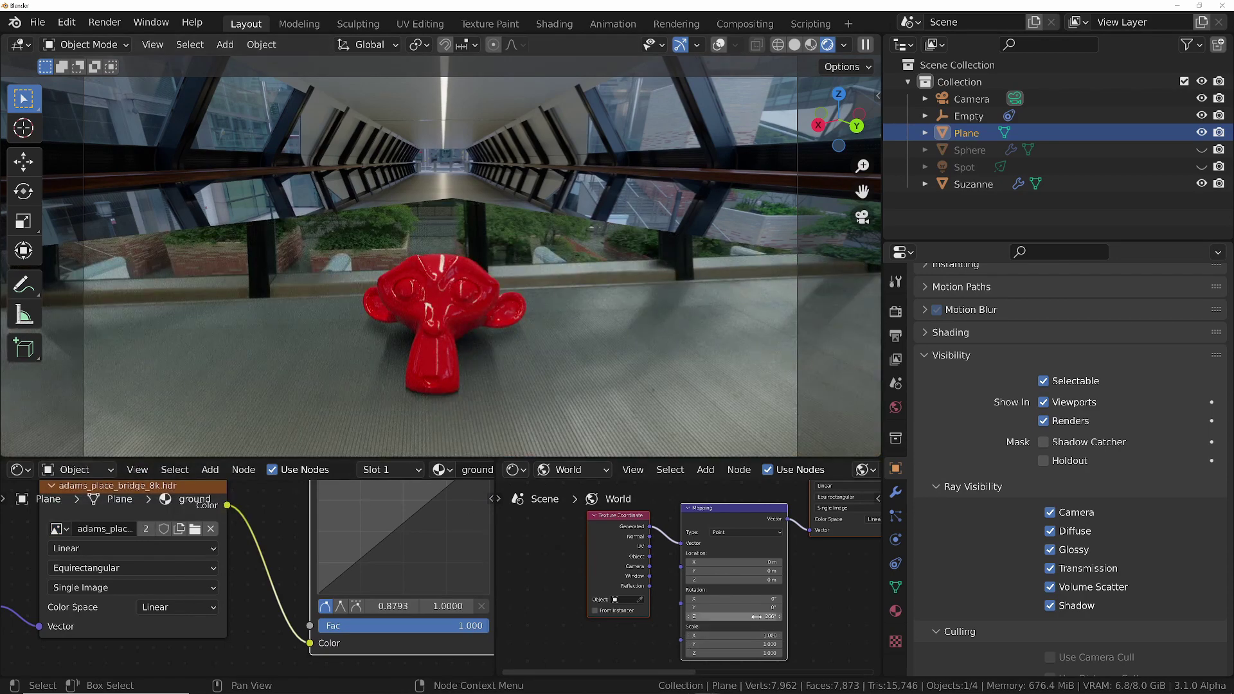
pyautogui.scroll(-7, 126, 609)
pyautogui.moveTo(126, 609); pyautogui.dragTo(449, 591, button='middle')
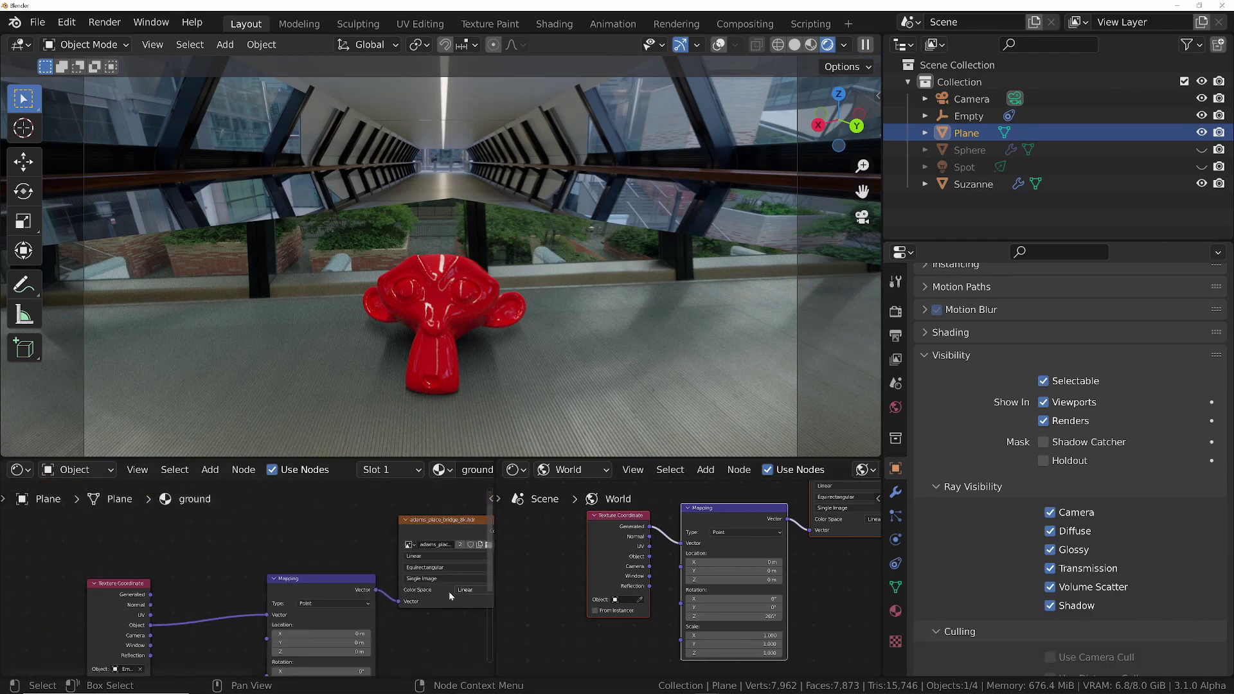
pyautogui.moveTo(306, 637); pyautogui.dragTo(341, 557, button='middle')
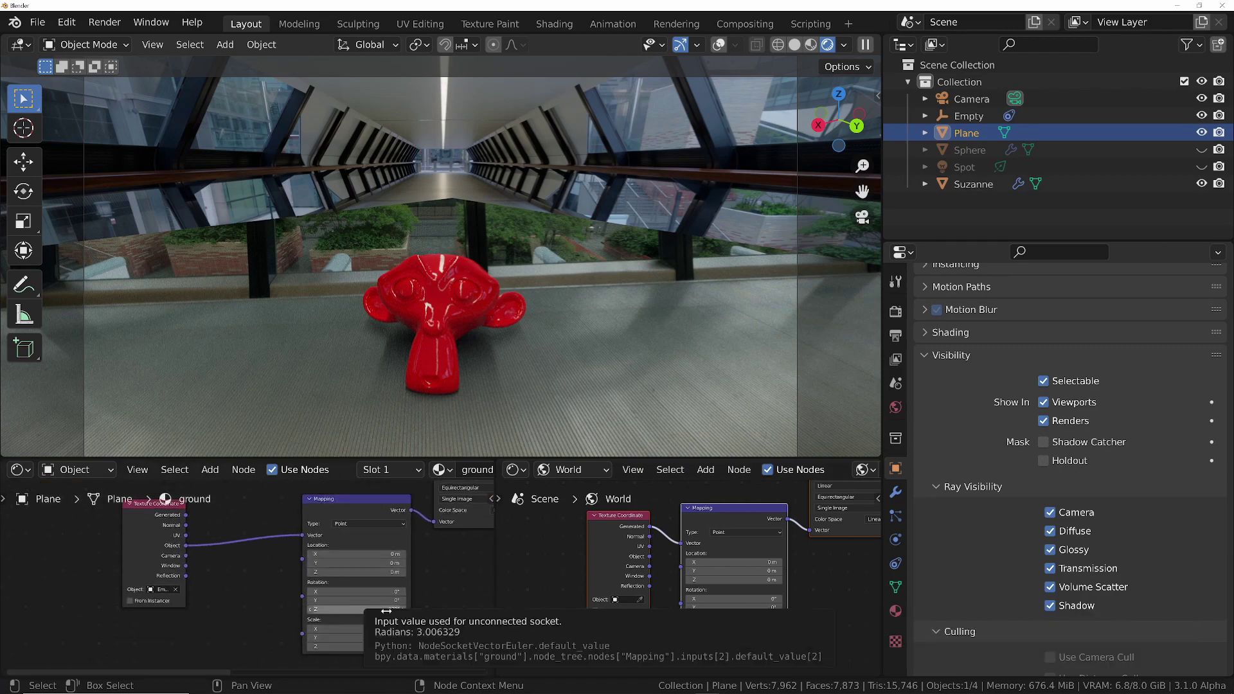
pyautogui.moveTo(422, 609); pyautogui.dragTo(328, 602, button='middle')
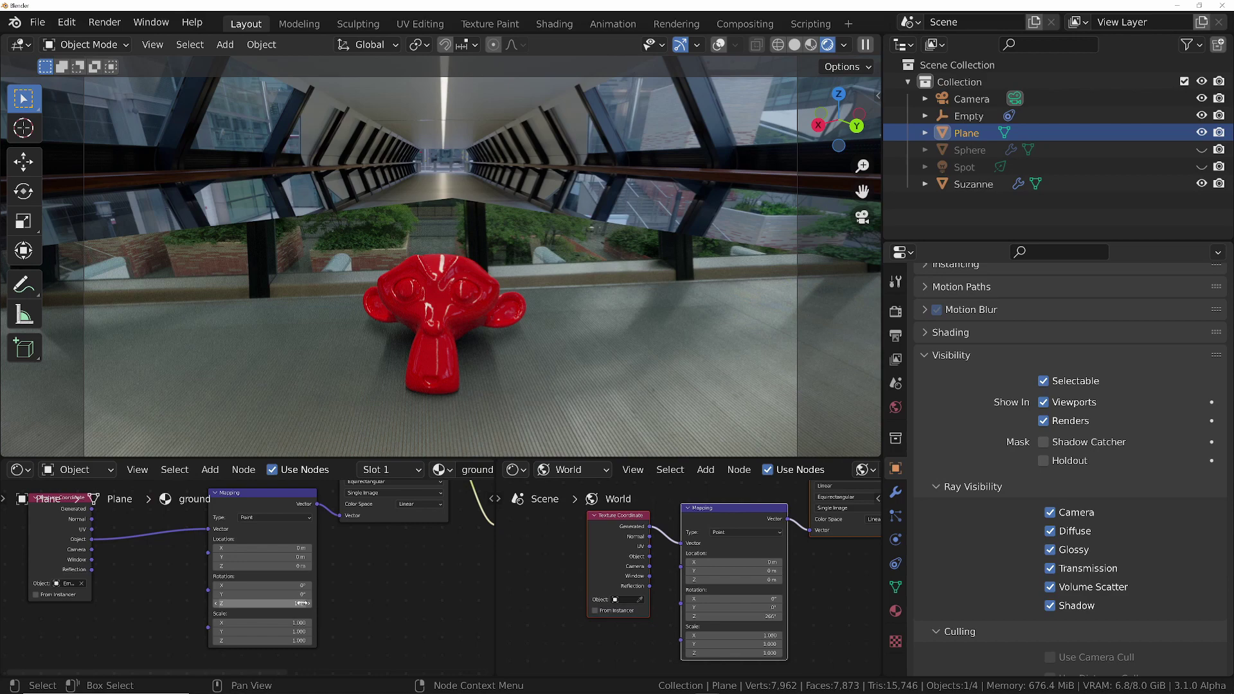
# Drive the ground Mapping's Z rotation from the world's Z rotation via Copy as New Driver and Paste Driver
pyautogui.rightClick(759, 616)
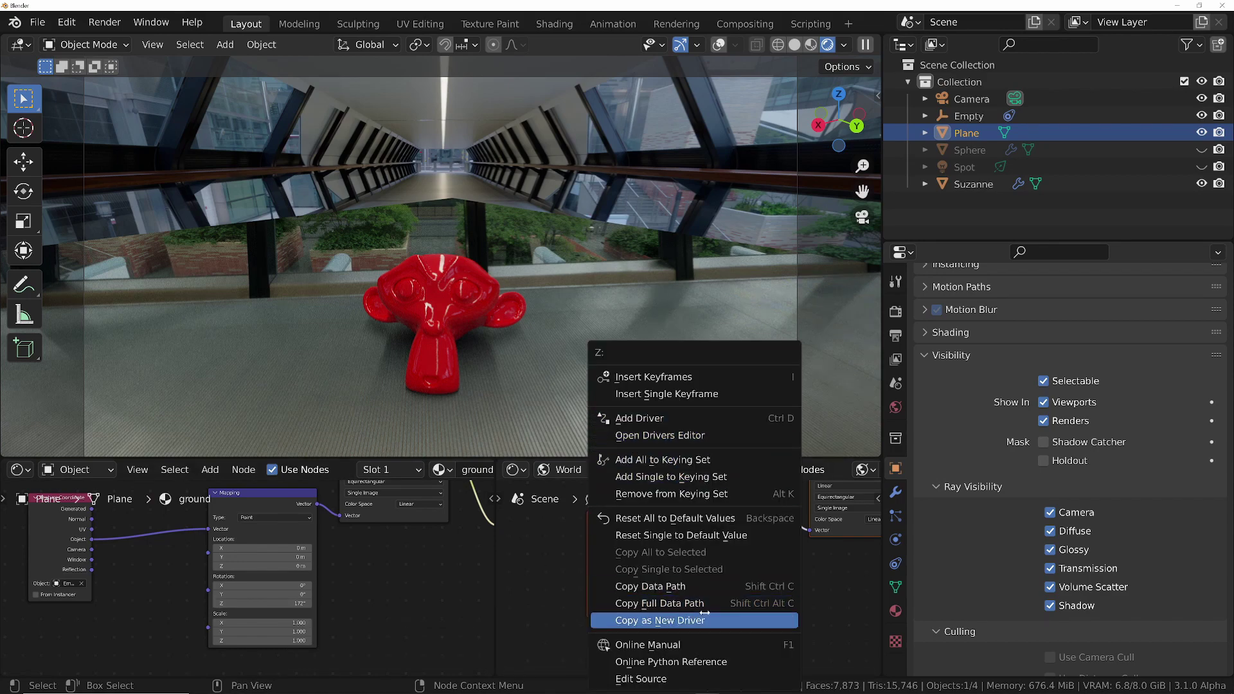
pyautogui.click(666, 619)
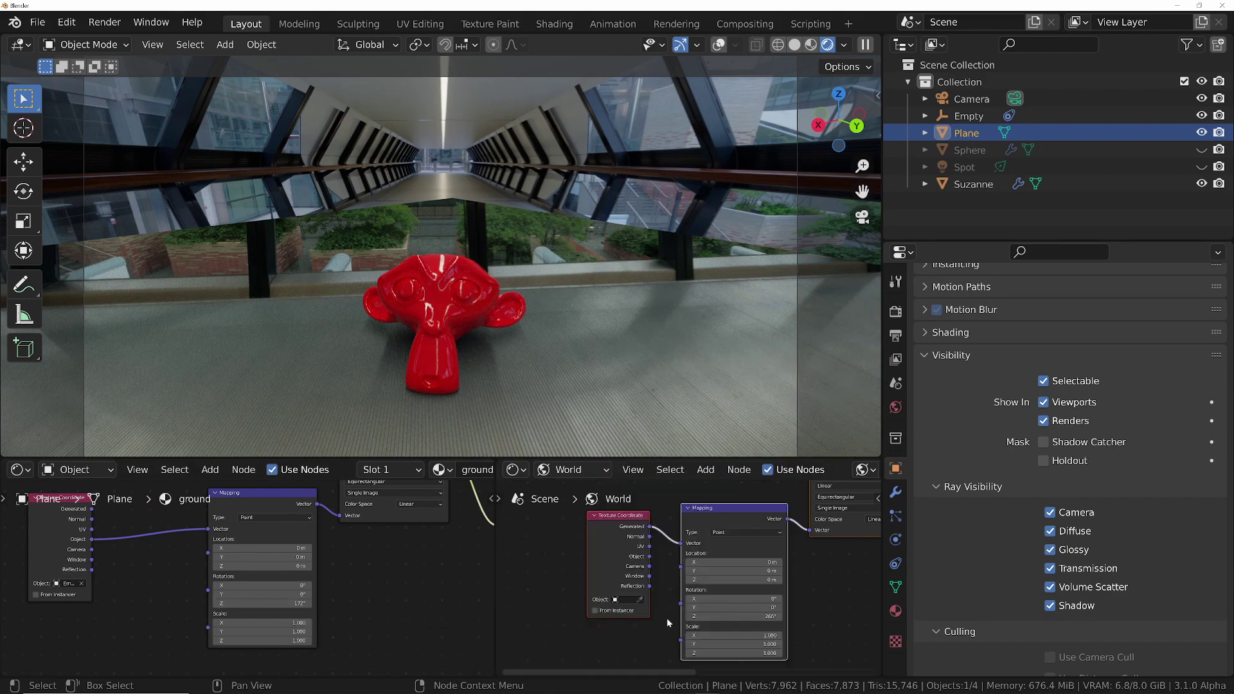
pyautogui.rightClick(246, 605)
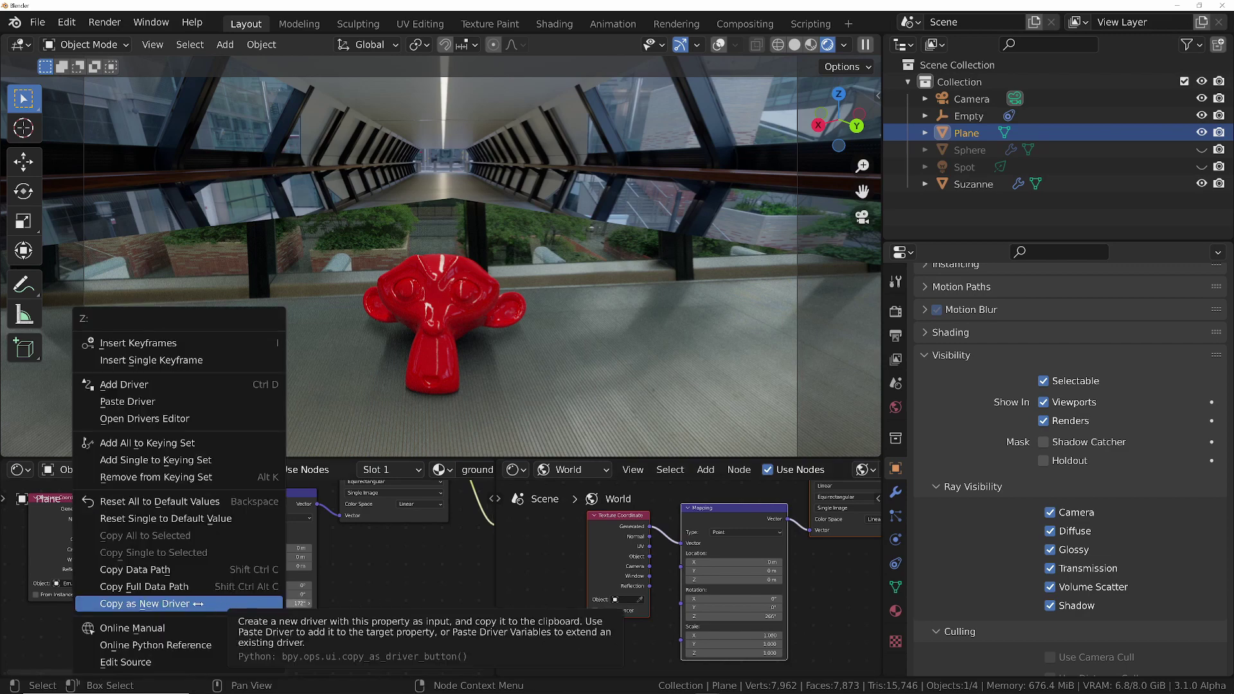
pyautogui.click(152, 404)
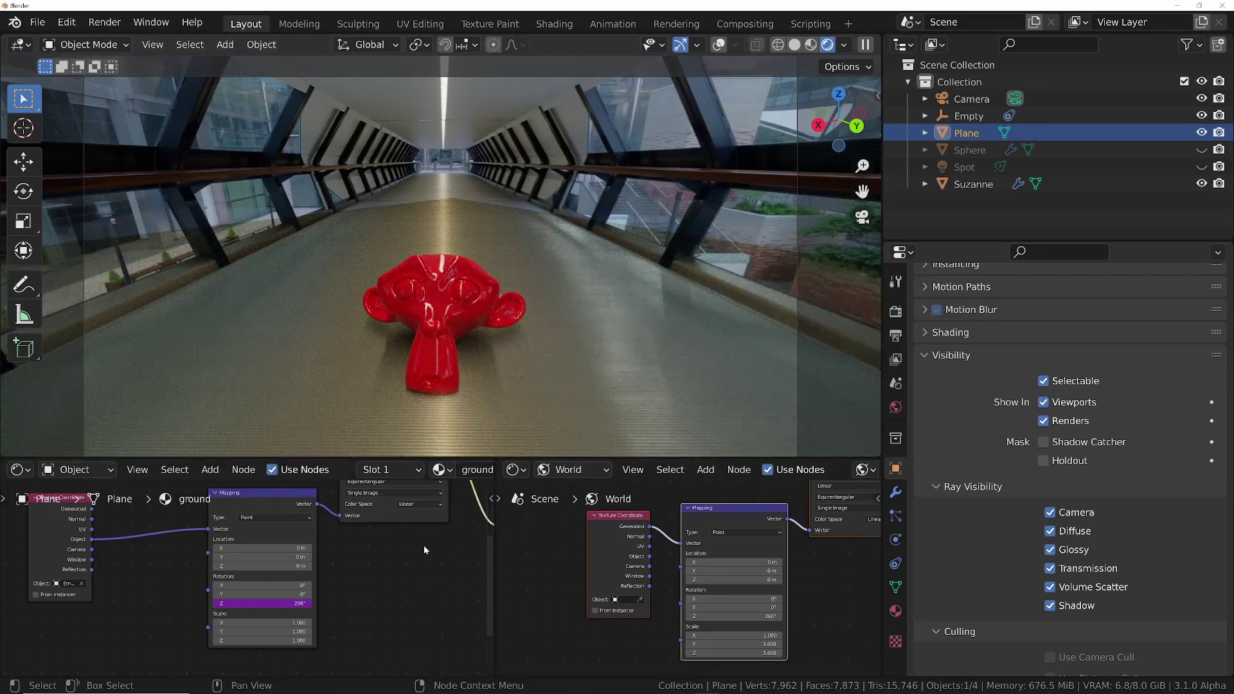
pyautogui.press('Home')
pyautogui.scroll(4, 376, 549)
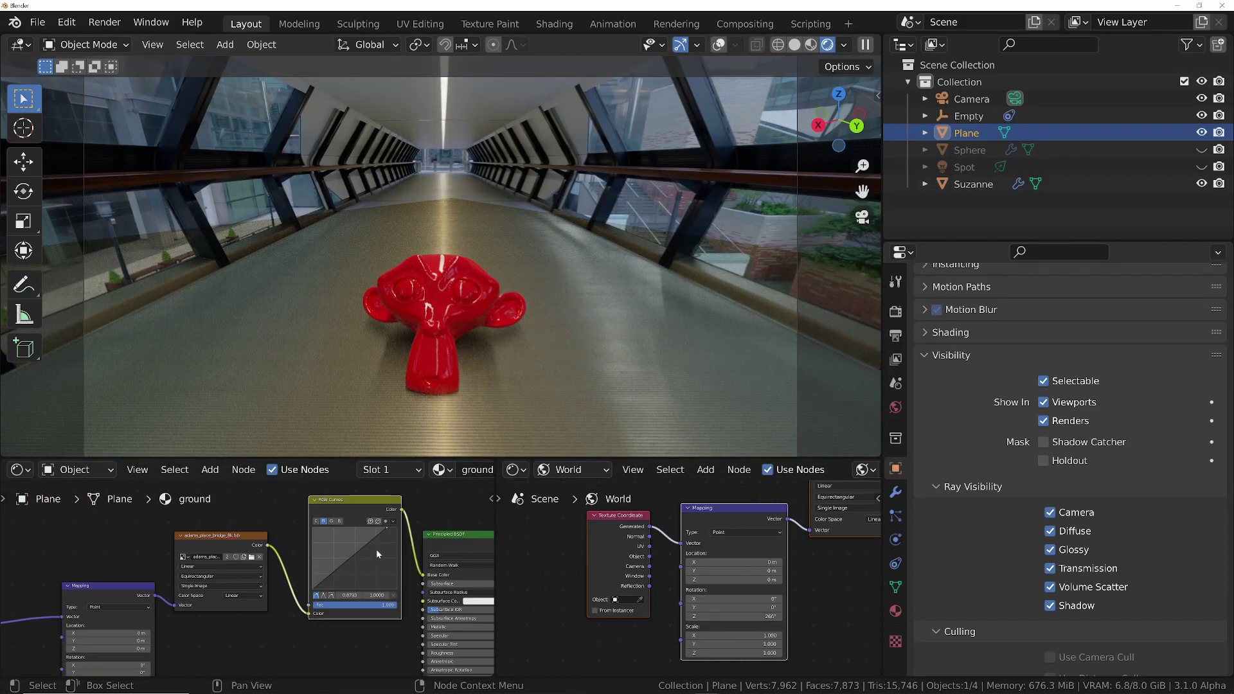
# Pull the RGB Curves node out so the bridge image feeds Base Color directly
pyautogui.scroll(-3, 321, 556)
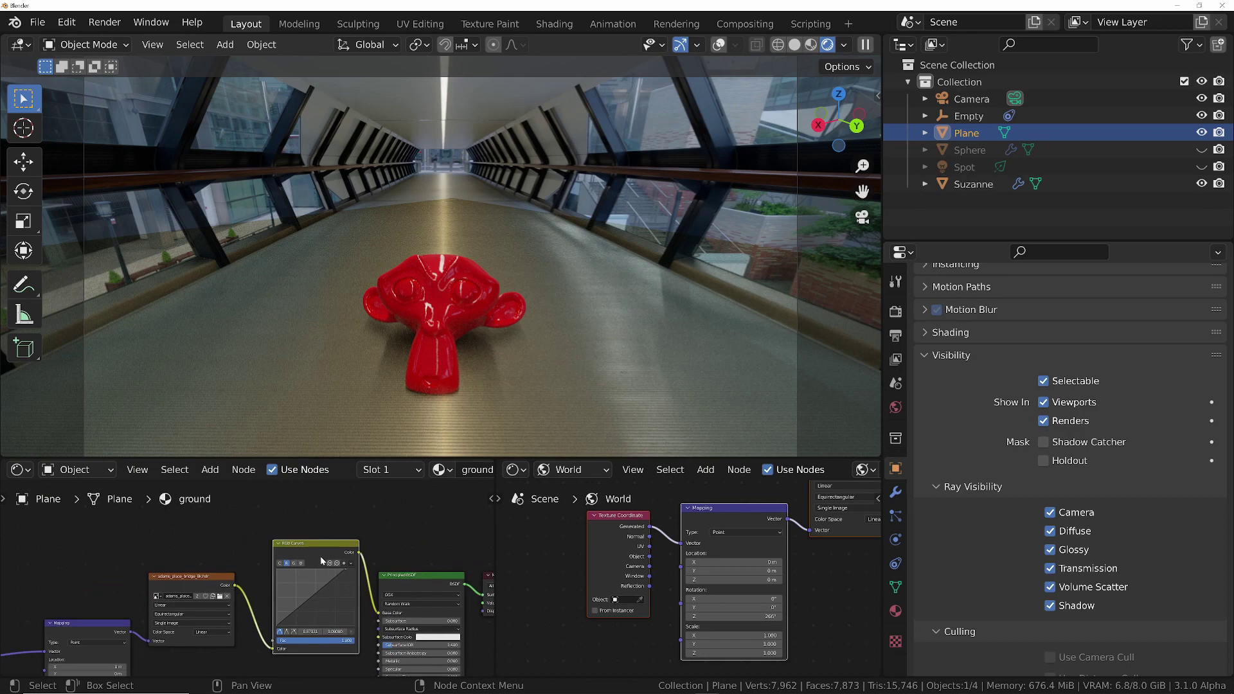
pyautogui.keyDown('alt'); pyautogui.moveTo(317, 558); pyautogui.dragTo(119, 507); pyautogui.keyUp('alt')
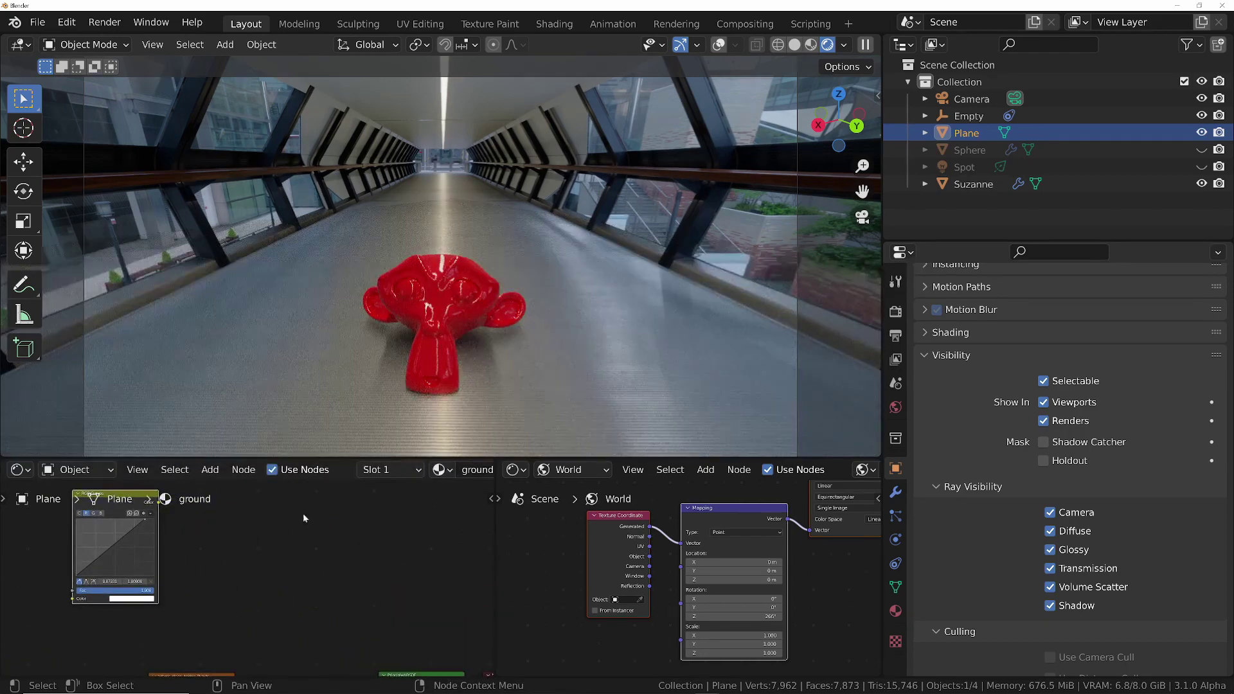
pyautogui.moveTo(323, 601); pyautogui.dragTo(298, 517, button='middle')
pyautogui.scroll(-2, 298, 516)
pyautogui.scroll(2, 277, 535)
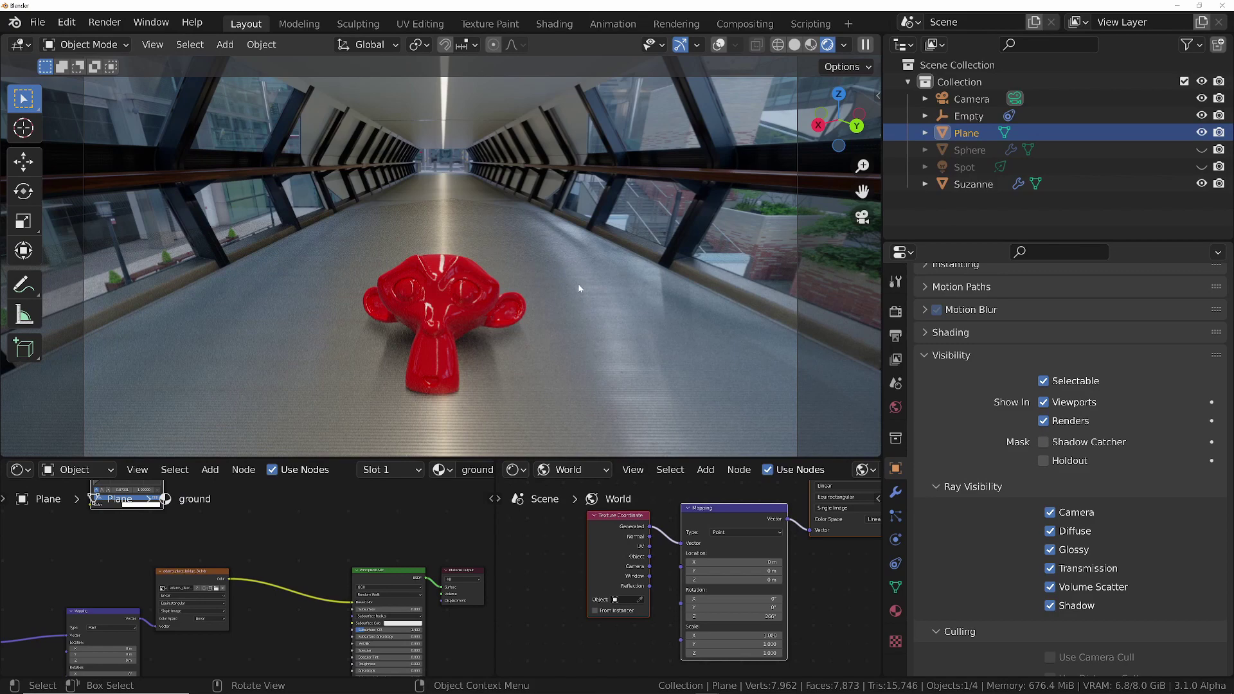
pyautogui.press('Tab')
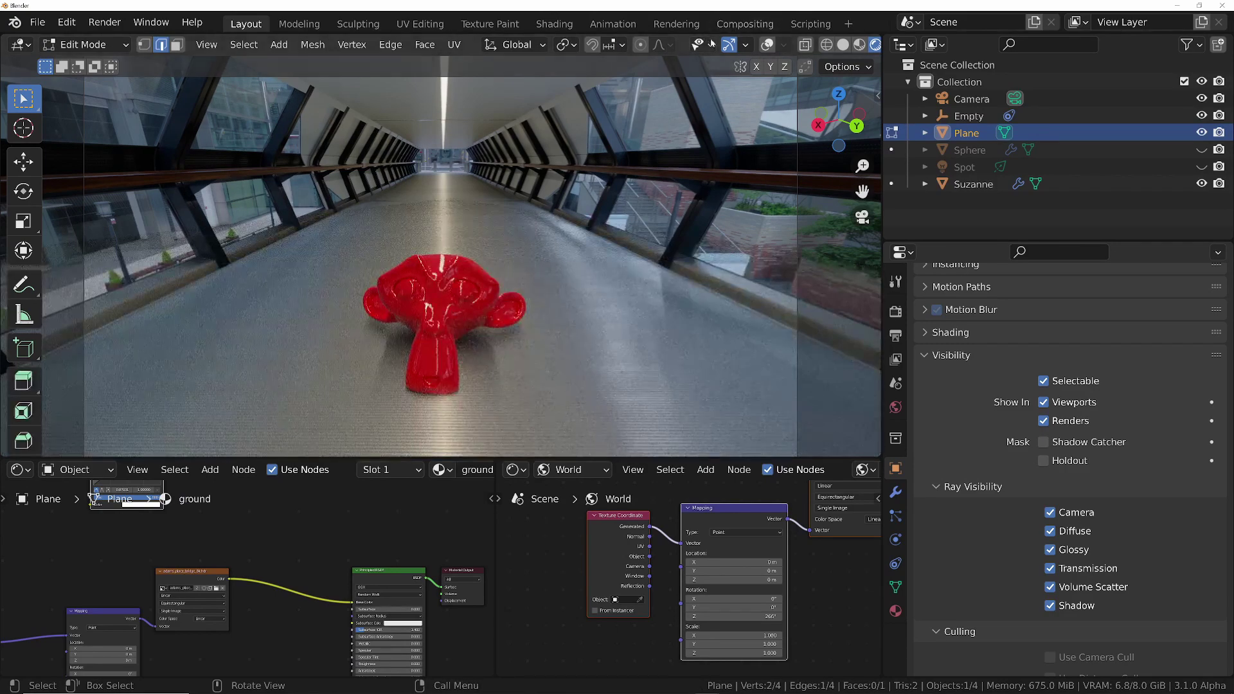
# Show overlays and turn the world background rotation down to about 228° on Z
pyautogui.click(769, 45)
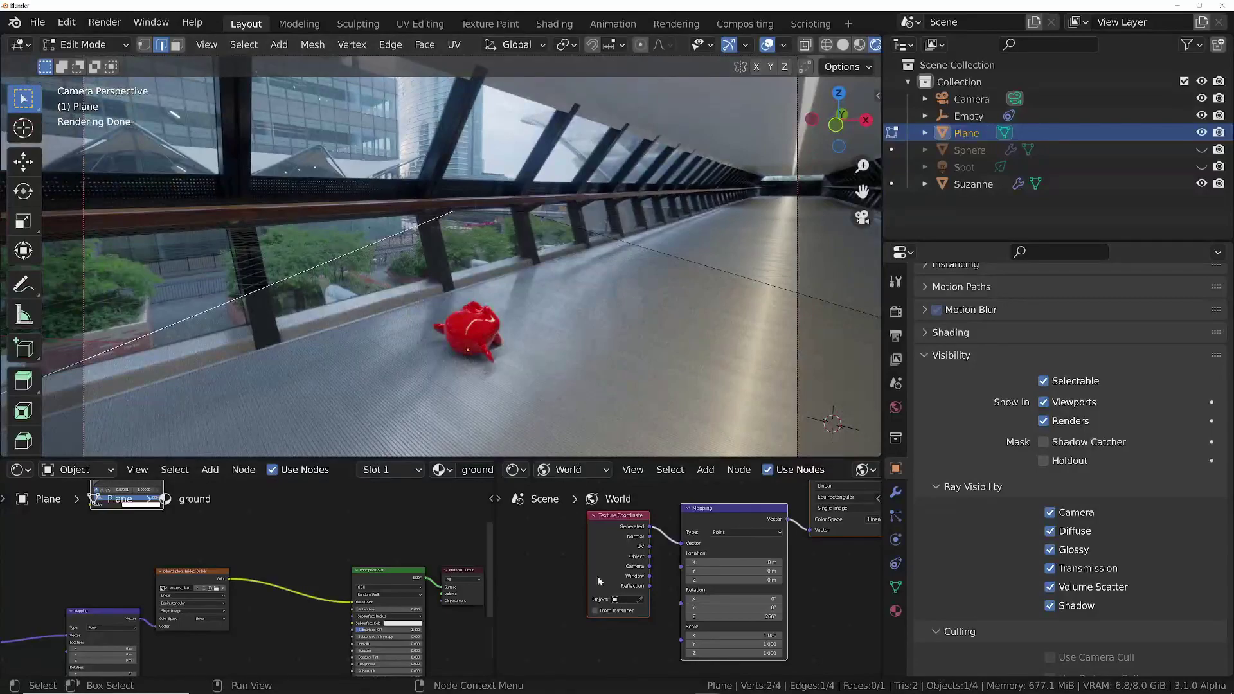
pyautogui.moveTo(733, 616); pyautogui.dragTo(701, 616)
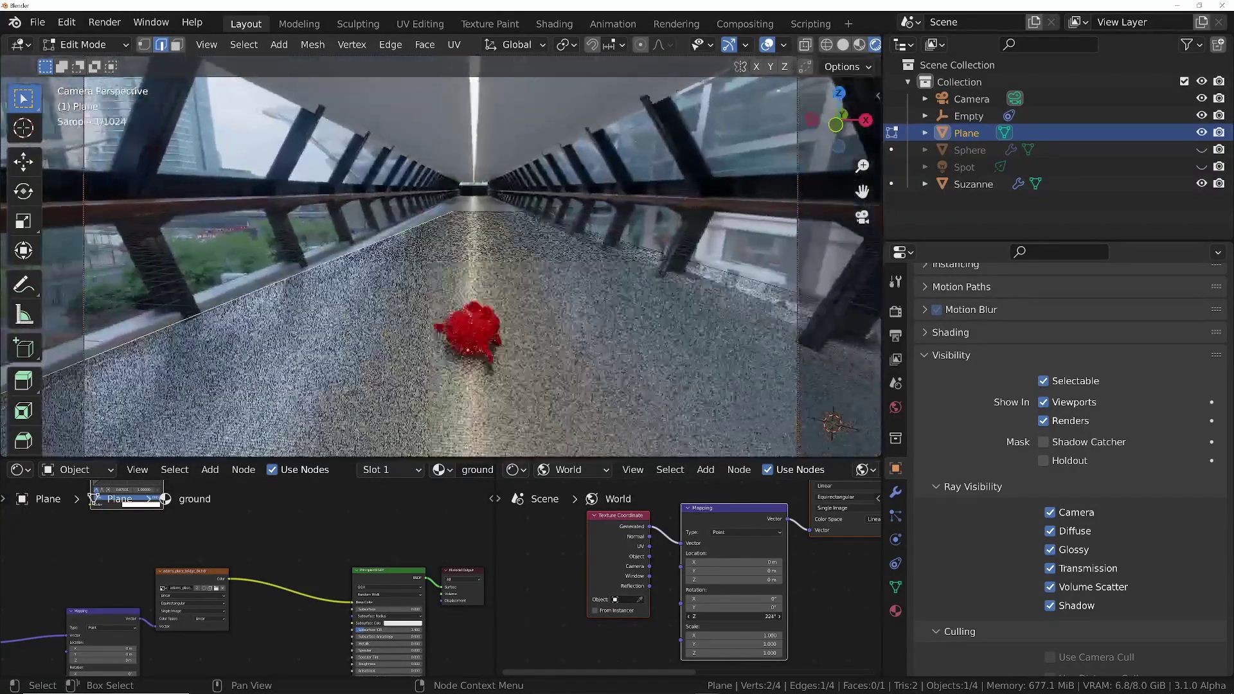
pyautogui.moveTo(733, 616); pyautogui.dragTo(729, 616)
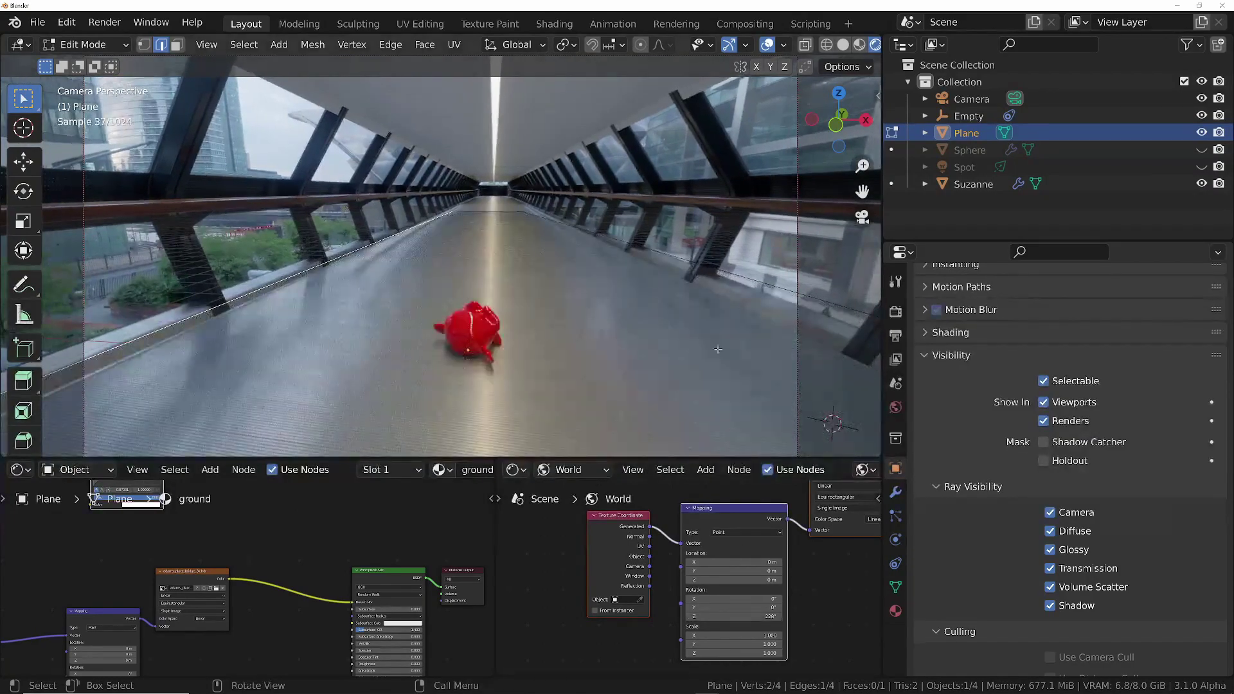
# Slide one corner vertex of the ground plane along X
pyautogui.press('1')
pyautogui.click(545, 222)
pyautogui.press('g')
pyautogui.press('x')
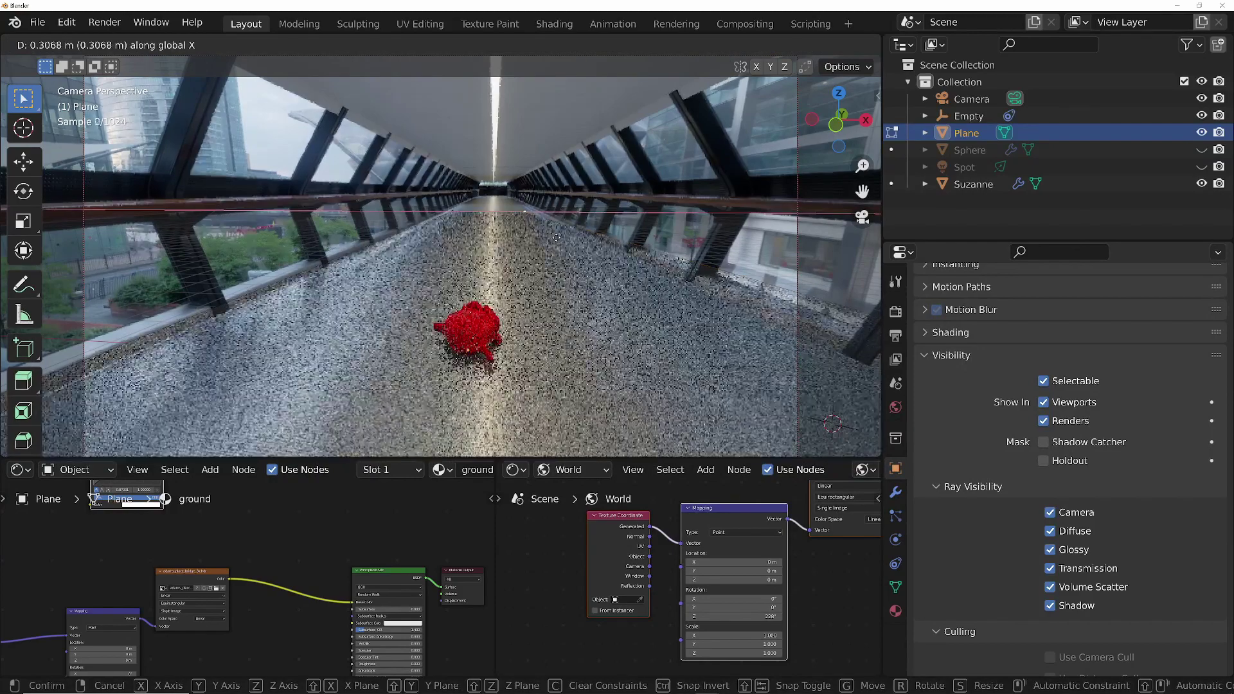
pyautogui.click(526, 228)
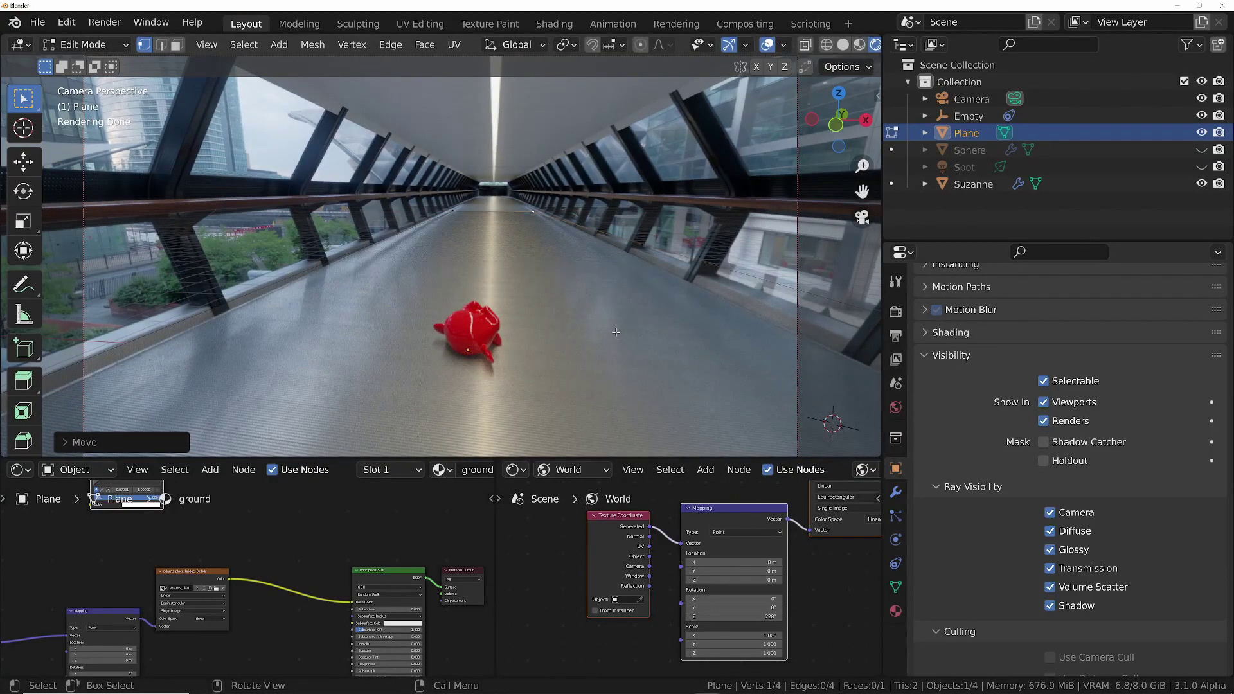
# Select the plane's right corner vertex and shift it along X to the floor's edge
pyautogui.press('2')
pyautogui.click(713, 262)
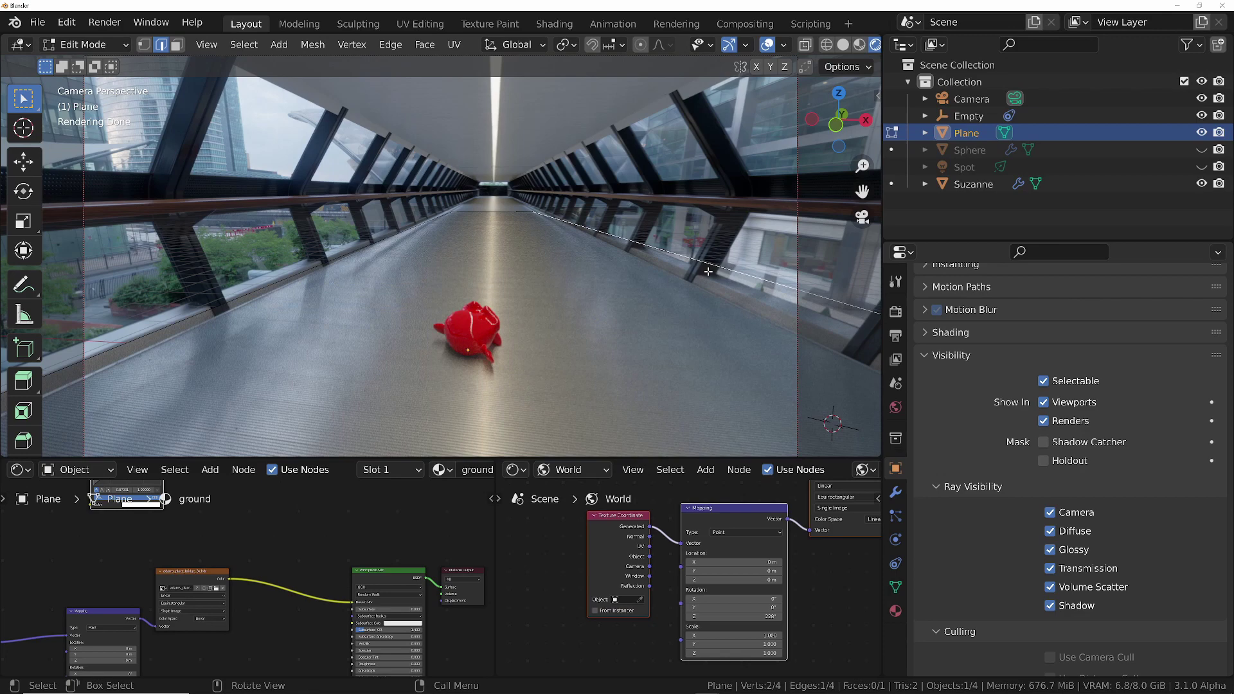
pyautogui.moveTo(709, 270); pyautogui.dragTo(736, 295, button='middle')
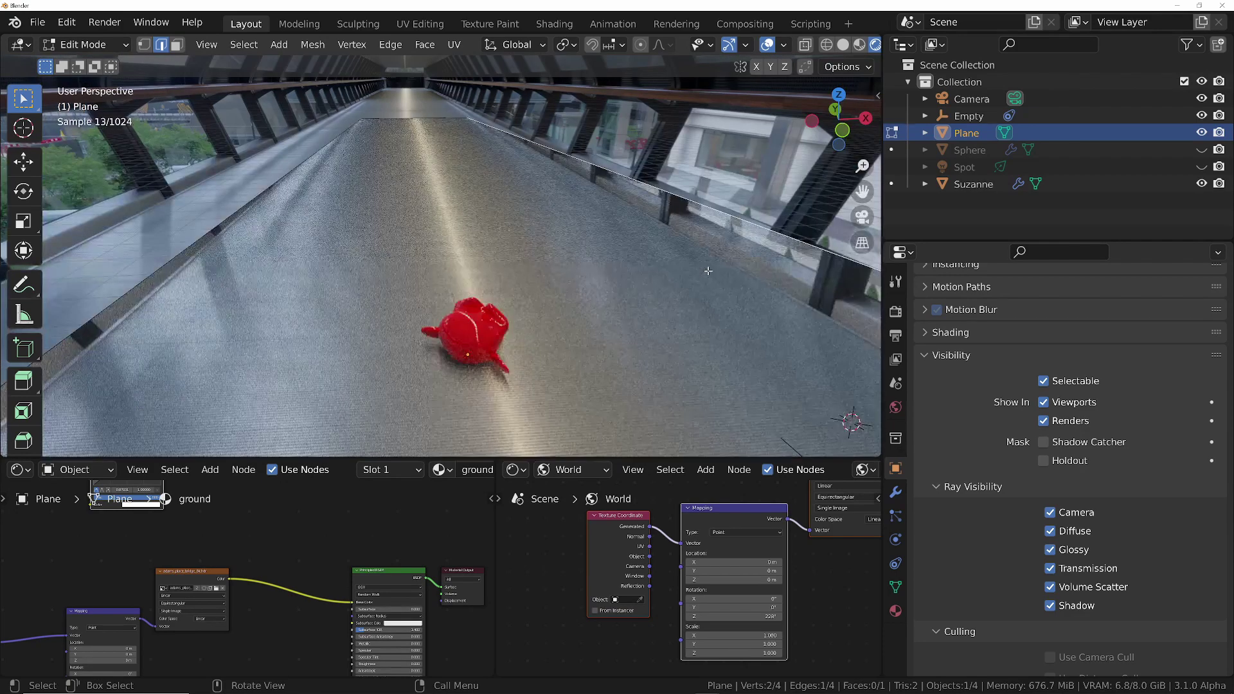
pyautogui.scroll(-5, 695, 174)
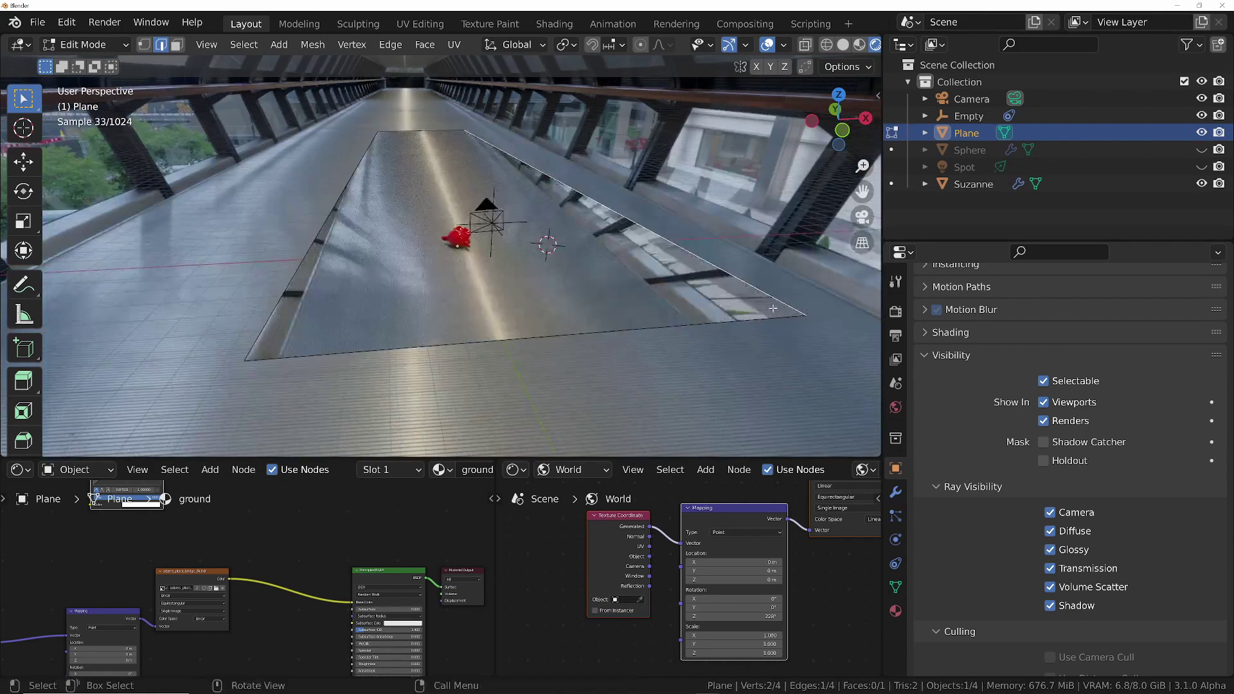
pyautogui.press('1')
pyautogui.click(784, 316)
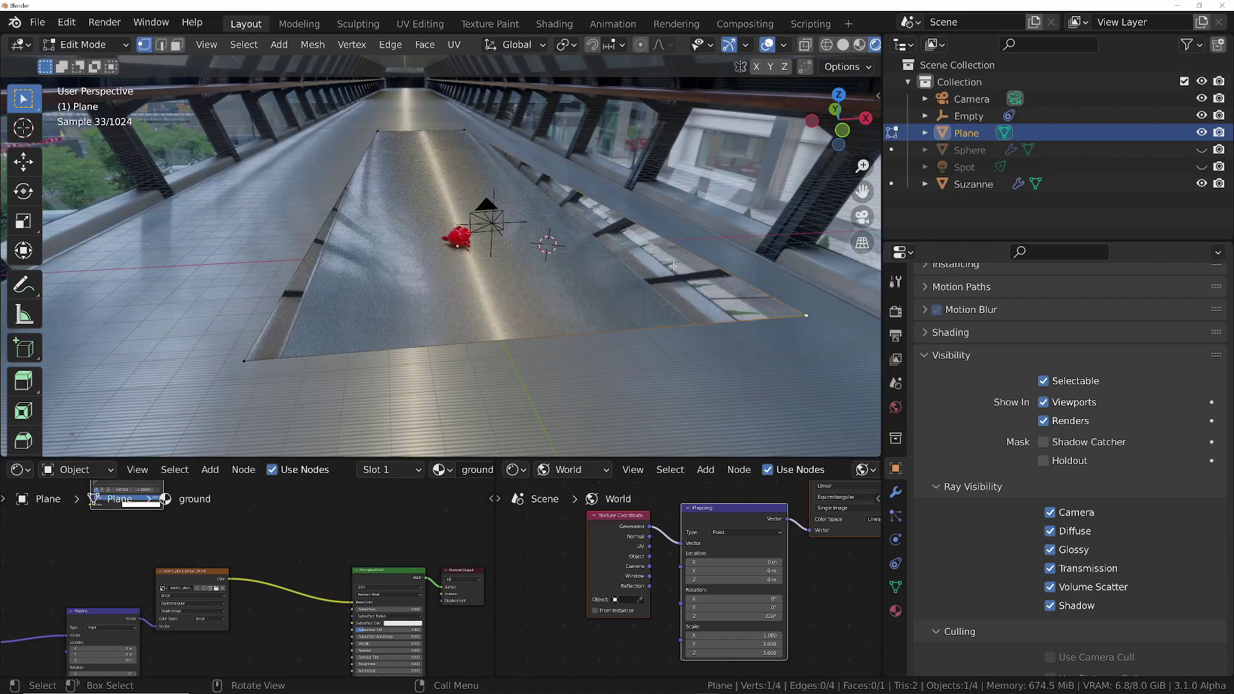
pyautogui.press('KP_0')
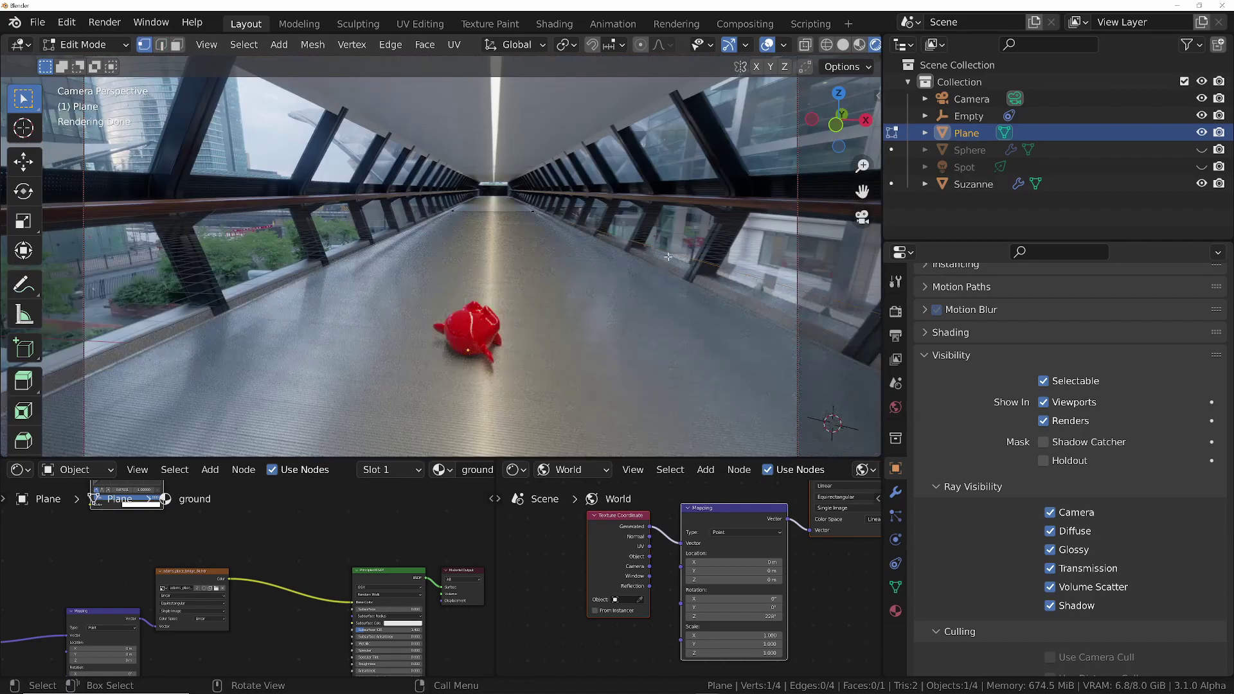
pyautogui.press('g')
pyautogui.press('x')
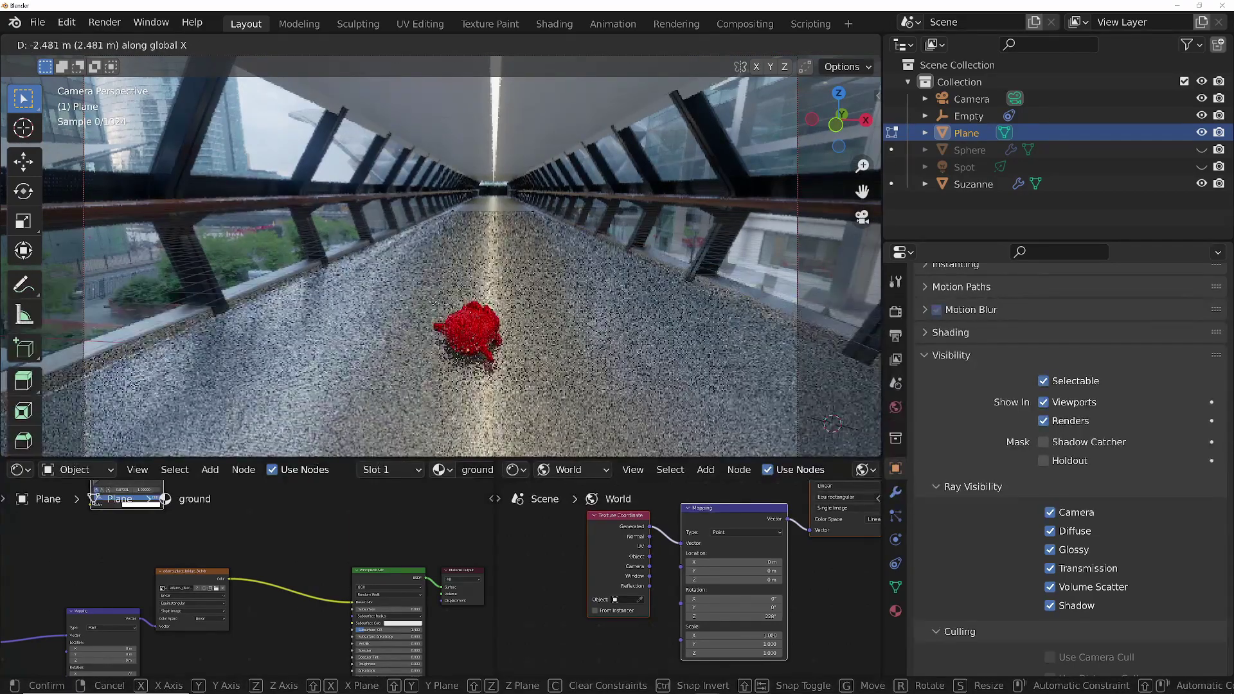
pyautogui.click(342, 317)
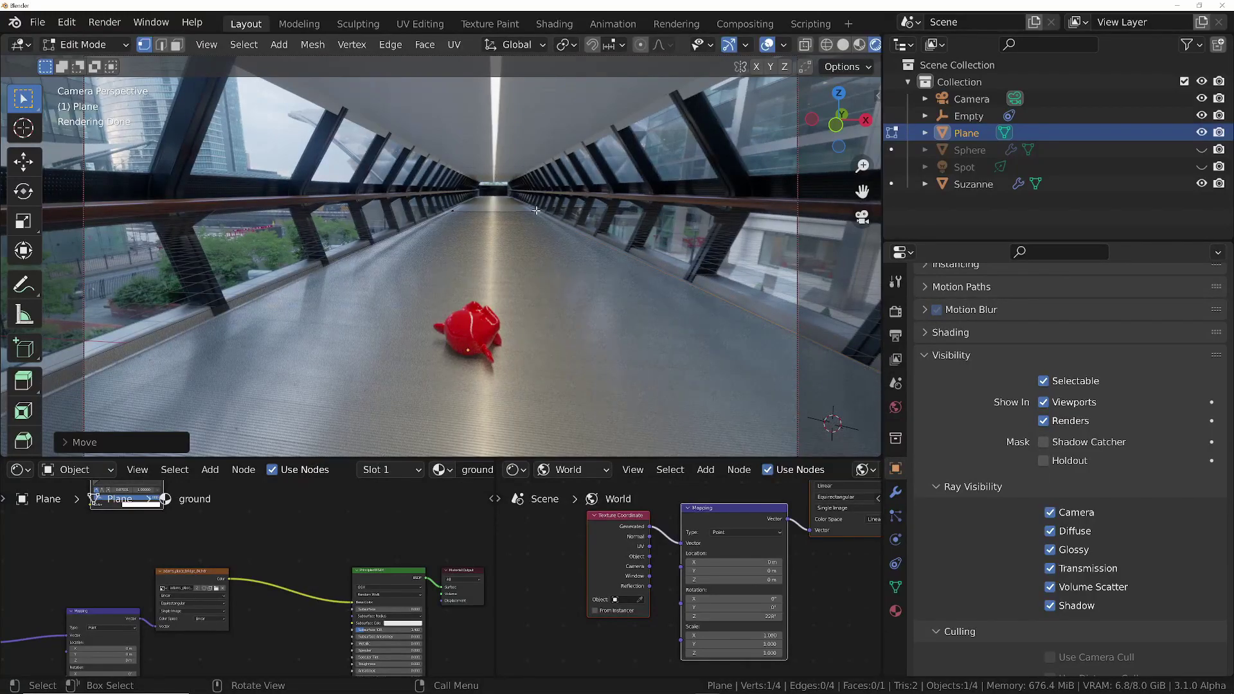
pyautogui.press('g')
pyautogui.press('x')
pyautogui.click(567, 217)
# Slide the left side edge along X to the railing and return to Object Mode
pyautogui.press('2')
pyautogui.click(199, 315)
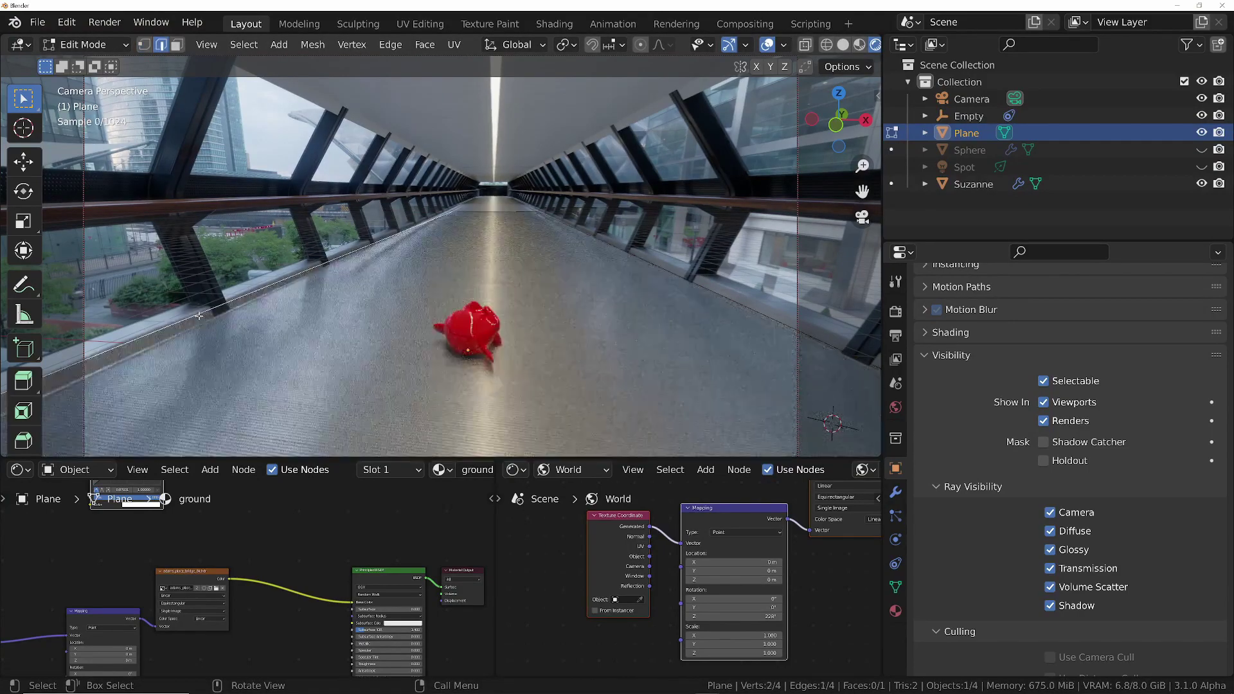
pyautogui.press('g')
pyautogui.press('x')
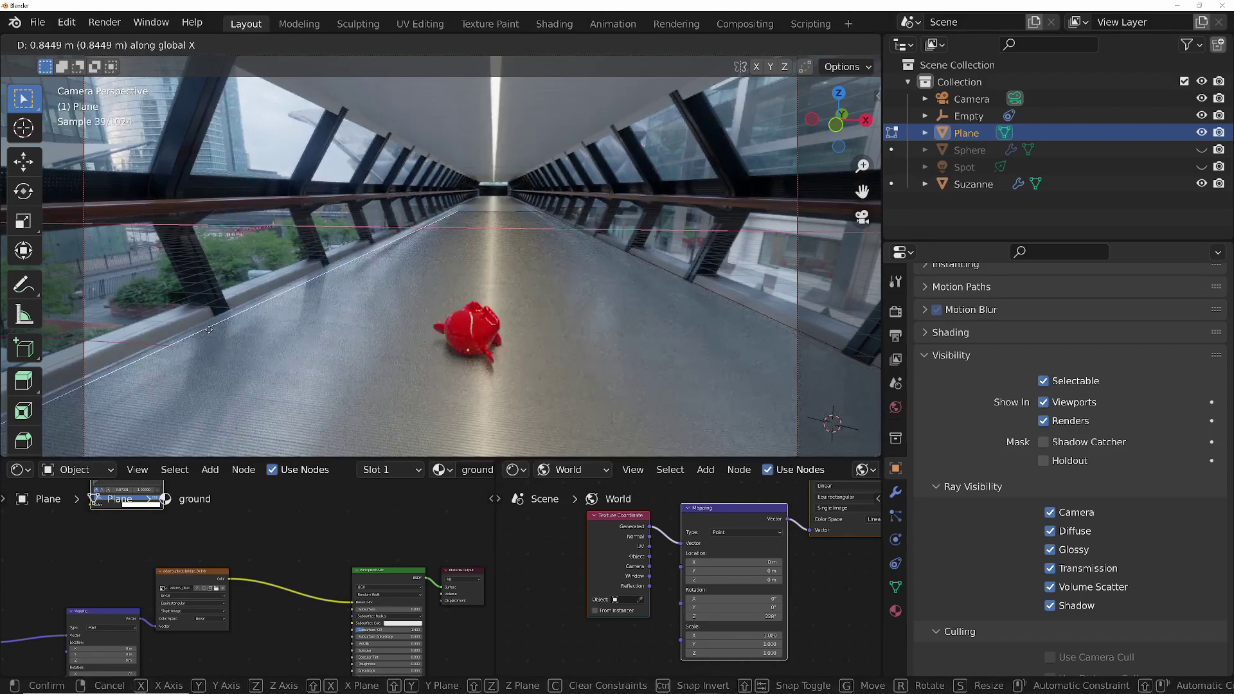
pyautogui.click(227, 317)
pyautogui.press('g')
pyautogui.press('x')
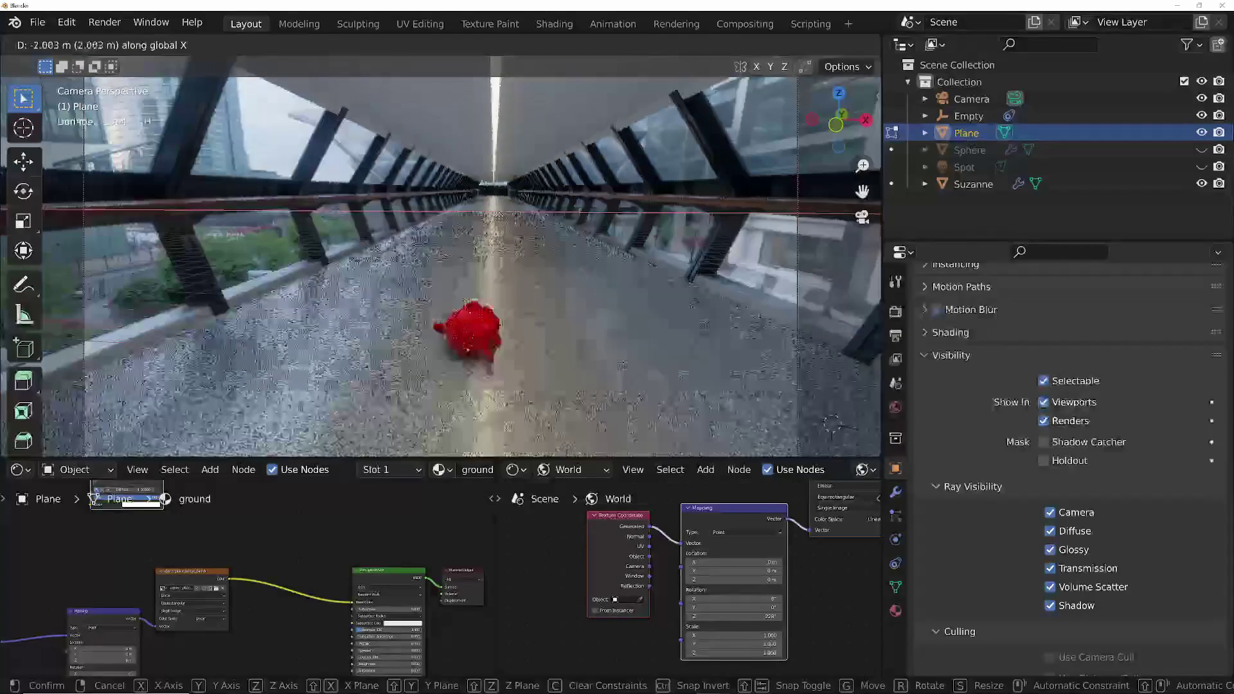
pyautogui.click(500, 216)
pyautogui.hotkey('ctrl', 'Tab')
pyautogui.click(481, 259)
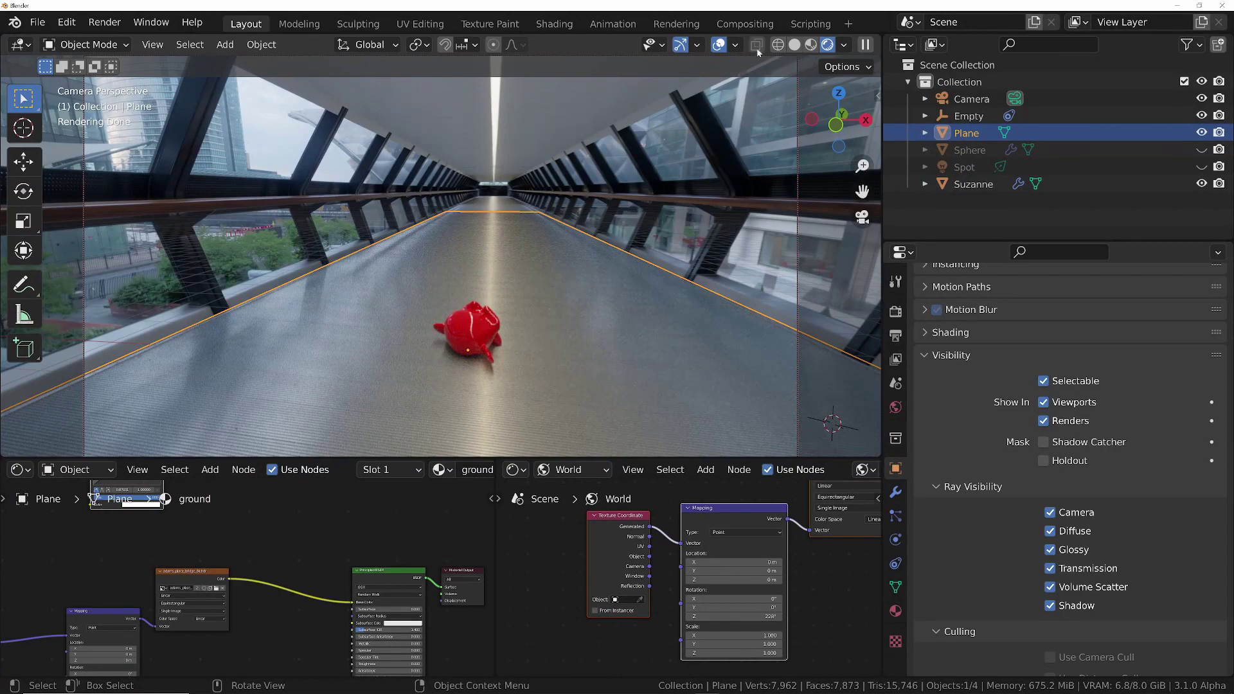
# Hide viewport overlays and orbit to look down the corridor
pyautogui.click(717, 45)
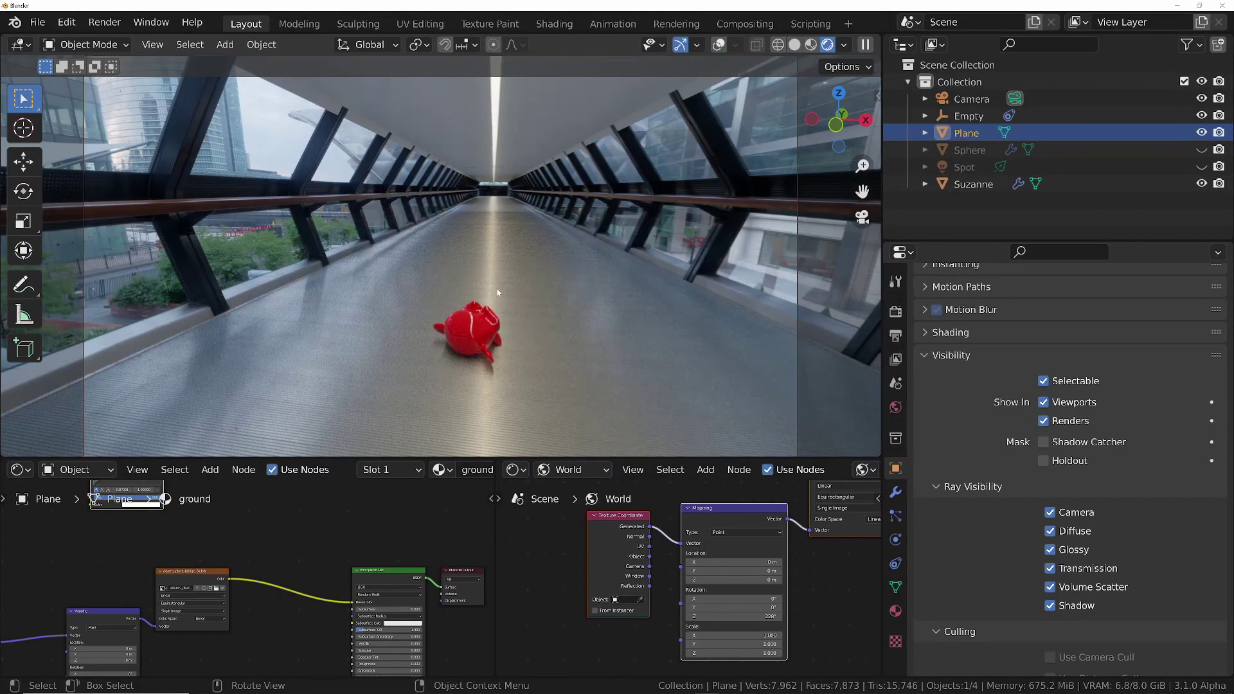
pyautogui.moveTo(498, 293); pyautogui.dragTo(607, 287, button='middle')
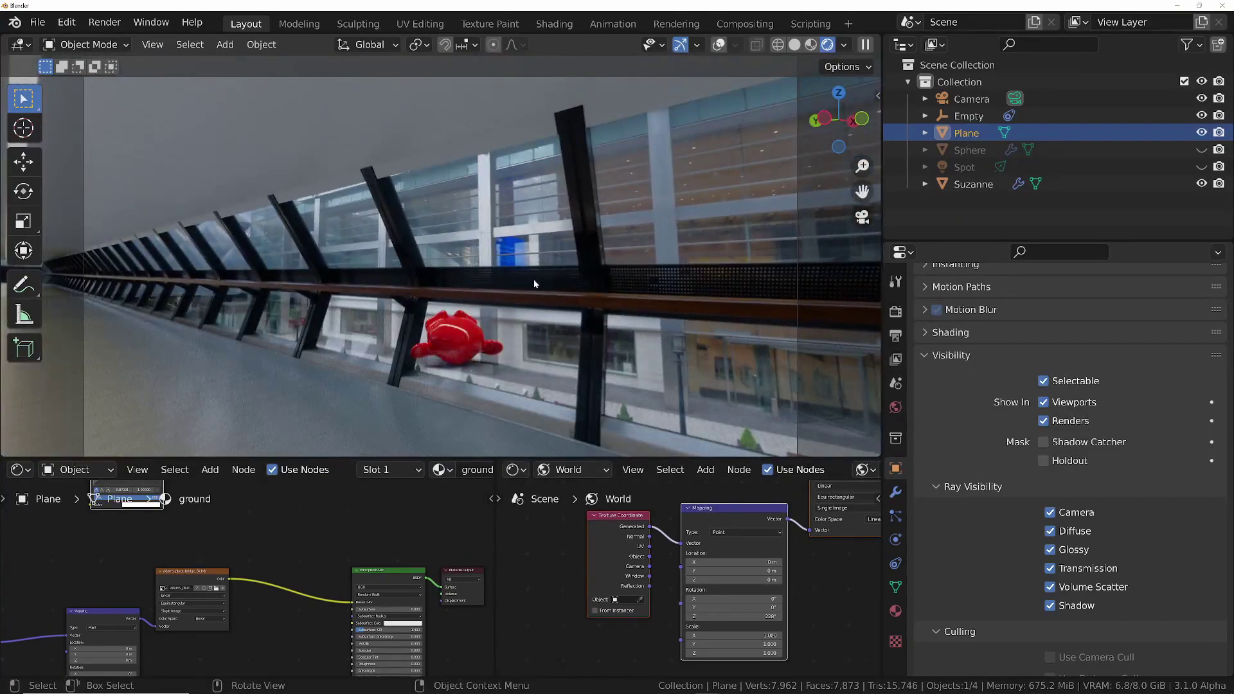
pyautogui.moveTo(490, 395); pyautogui.dragTo(531, 297, button='middle')
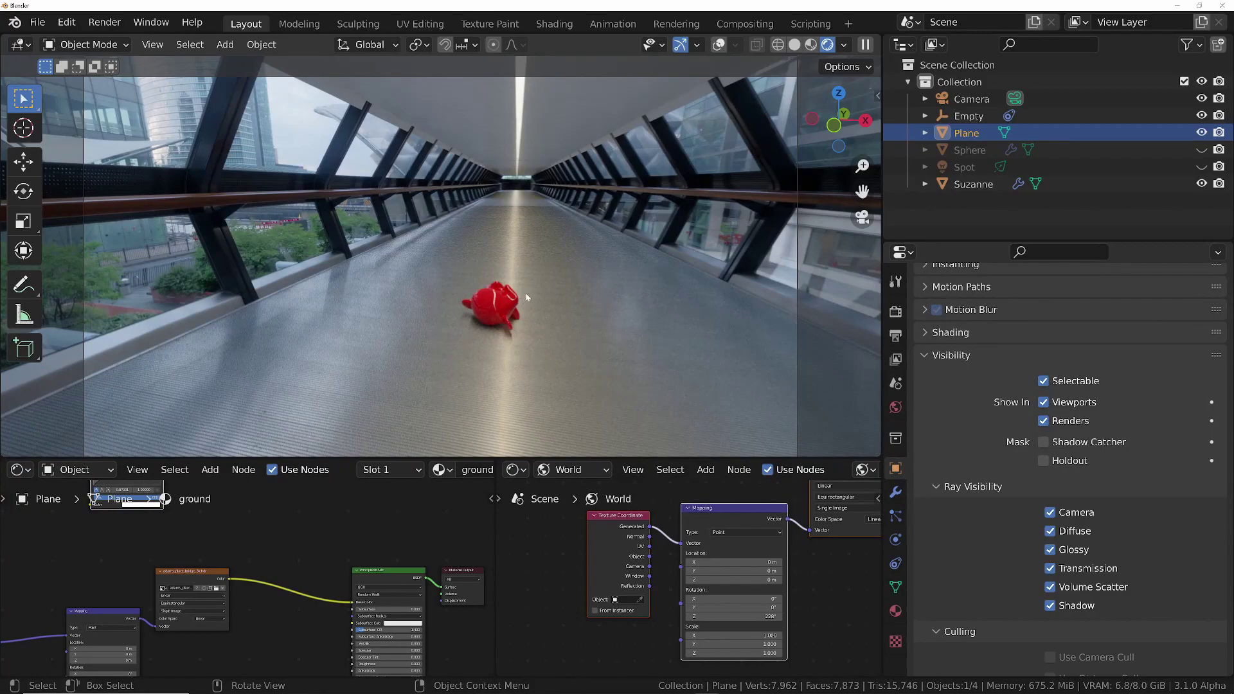
# Walk through the corridor to check the ground blends seamlessly with the backdrop
pyautogui.hotkey('shift', '`')
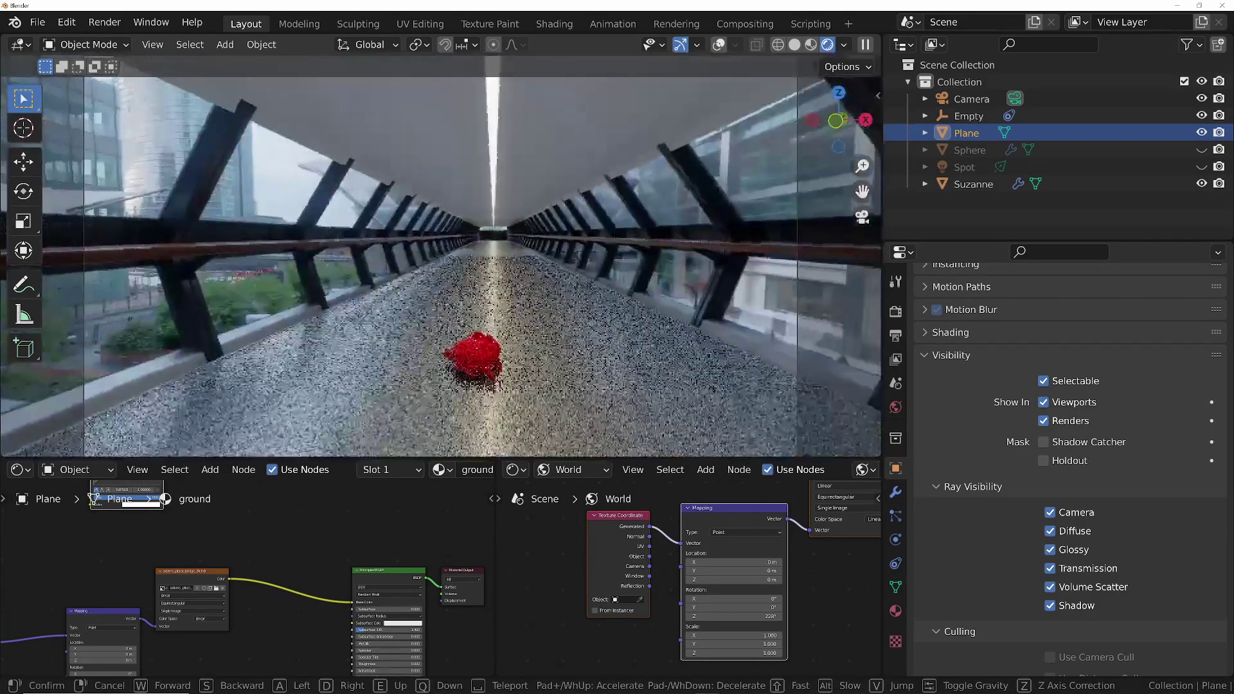
pyautogui.press('w')
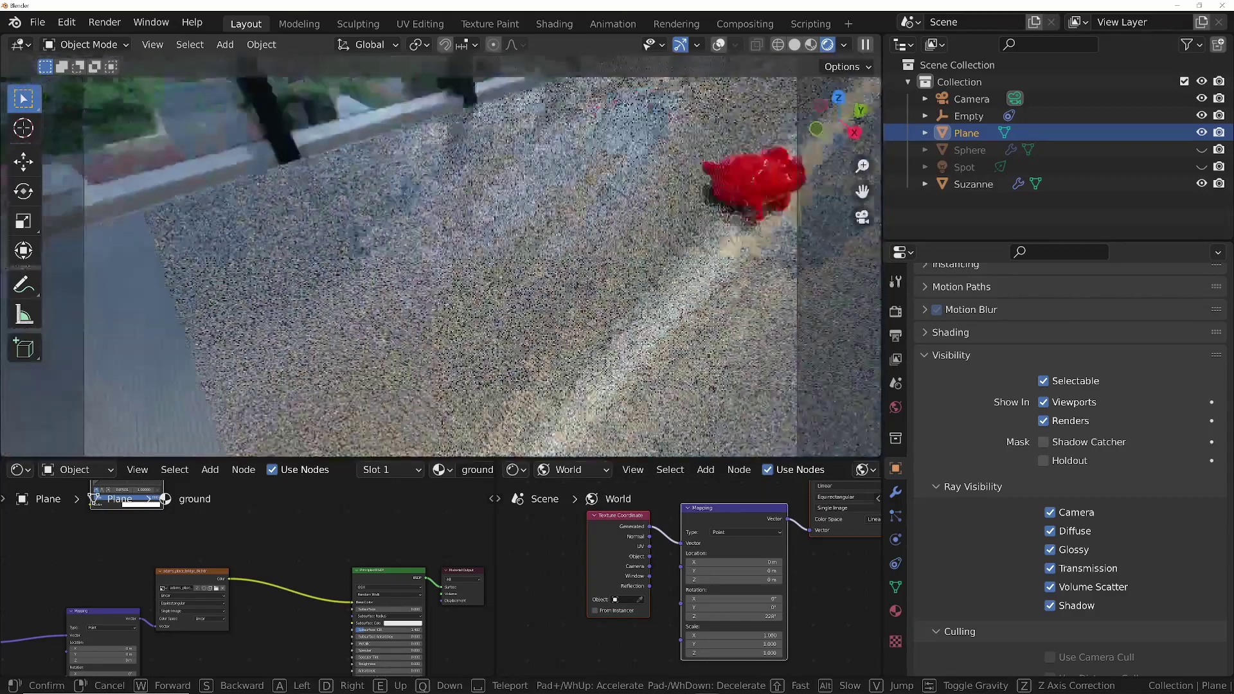
pyautogui.press('s')
pyautogui.press('w')
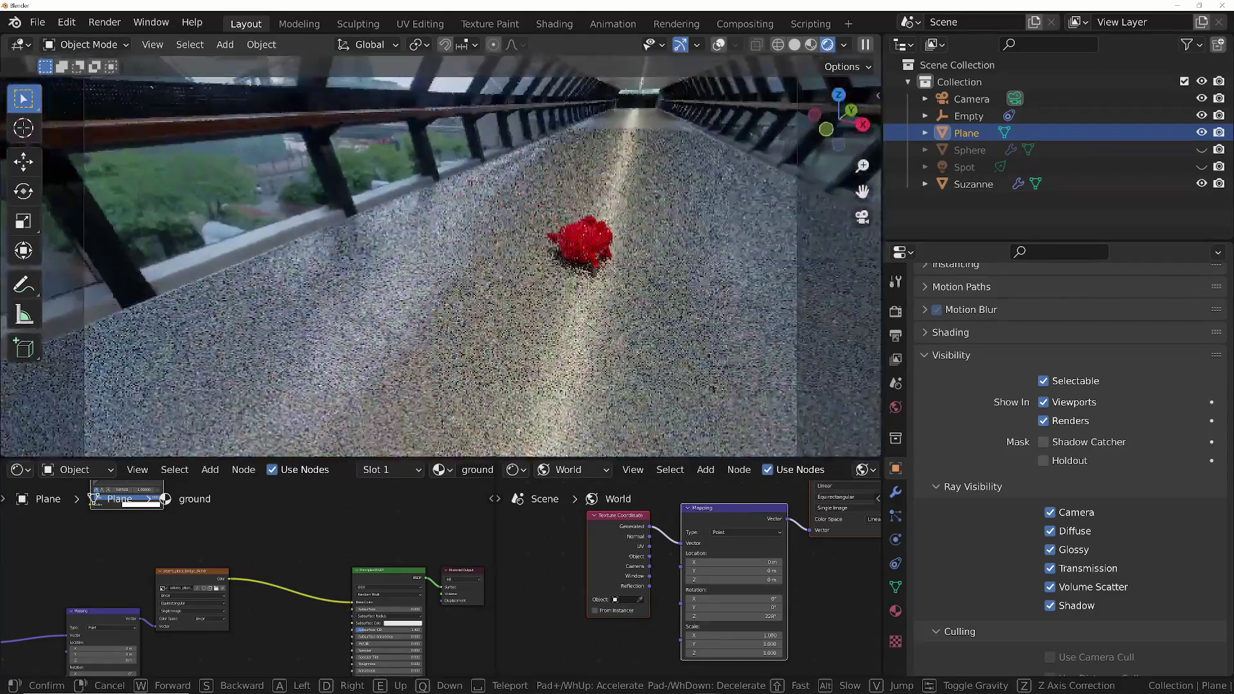
pyautogui.press('w')
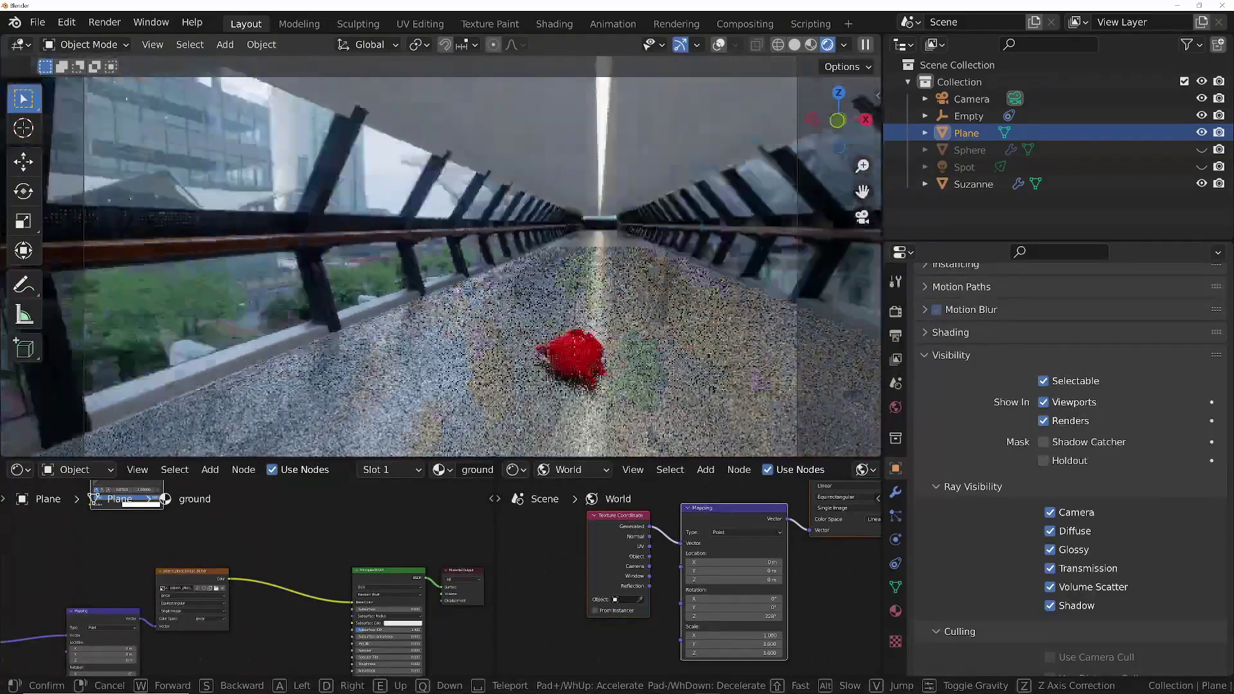
pyautogui.click(425, 231)
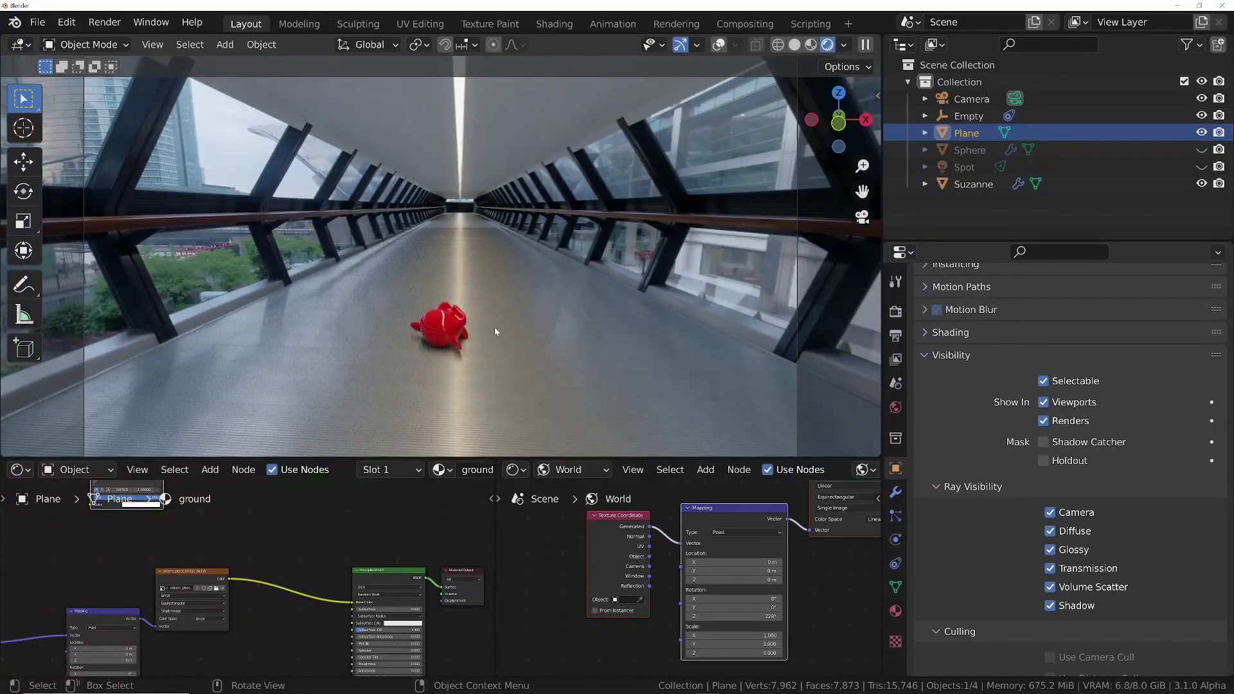
pyautogui.scroll(-1, 195, 540)
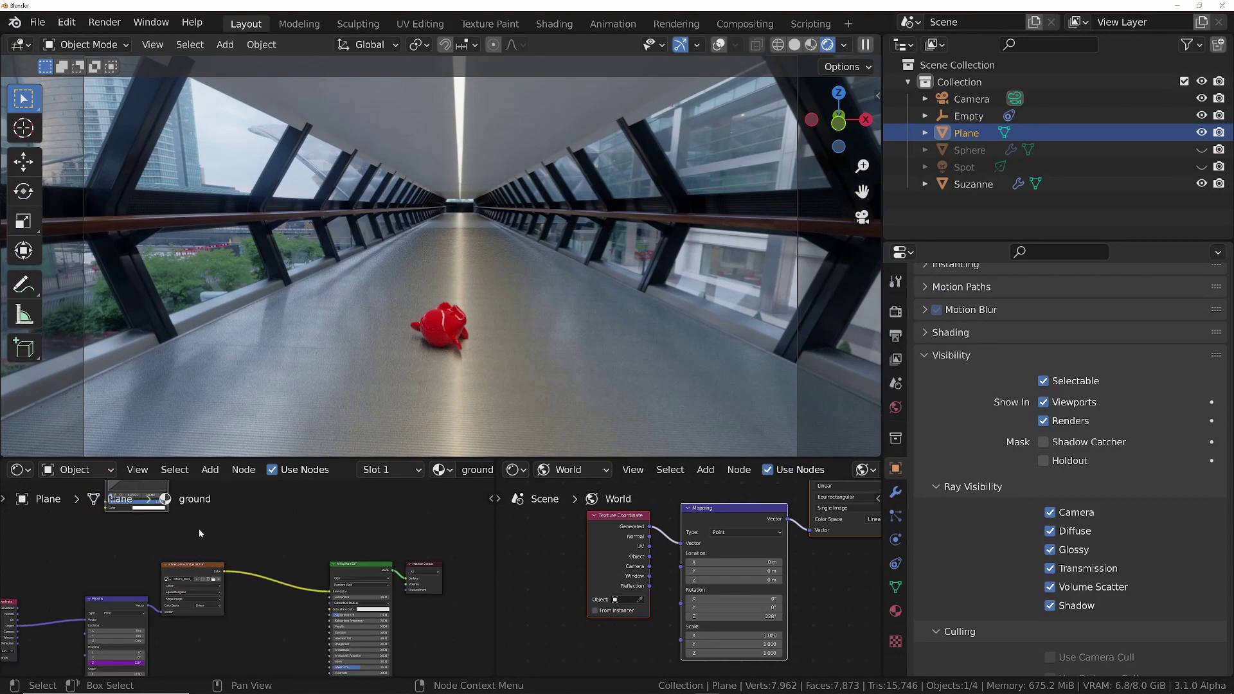
# Insert an RGB Curves node between the ground image and shader, raising the curve to brighten
pyautogui.hotkey('shift', 'a')
pyautogui.write('rgb')
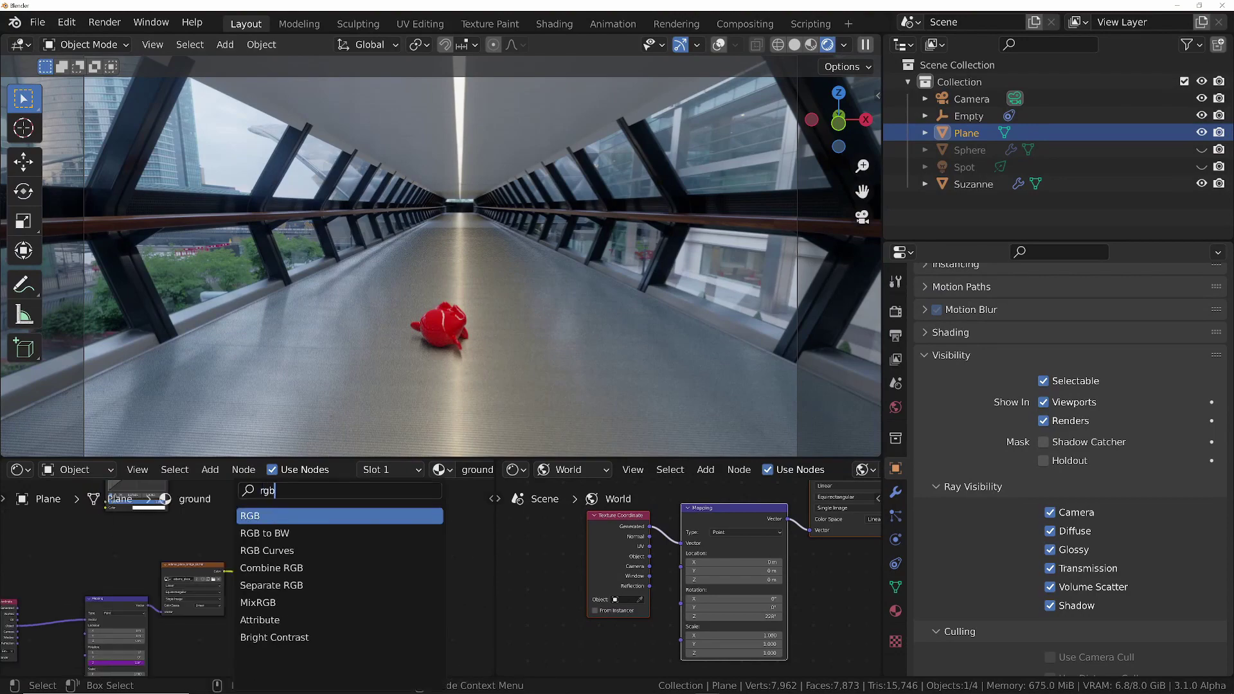
pyautogui.click(266, 551)
pyautogui.click(257, 564)
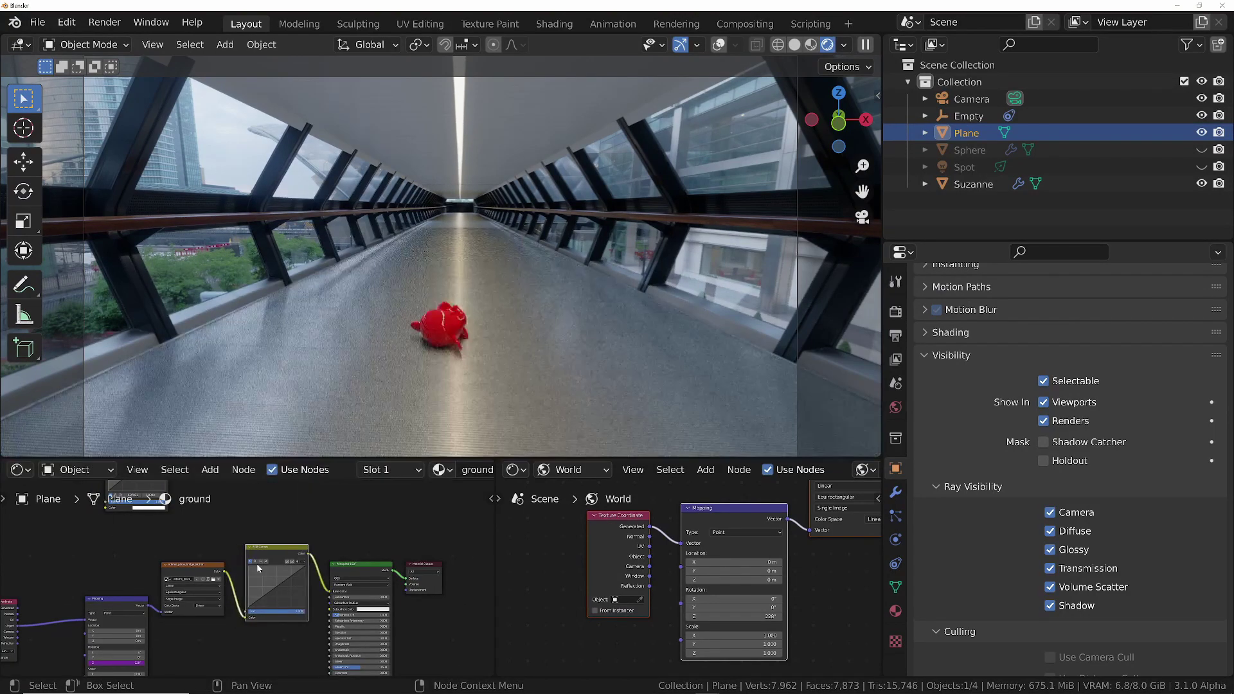
pyautogui.scroll(2, 322, 571)
pyautogui.scroll(2, 323, 571)
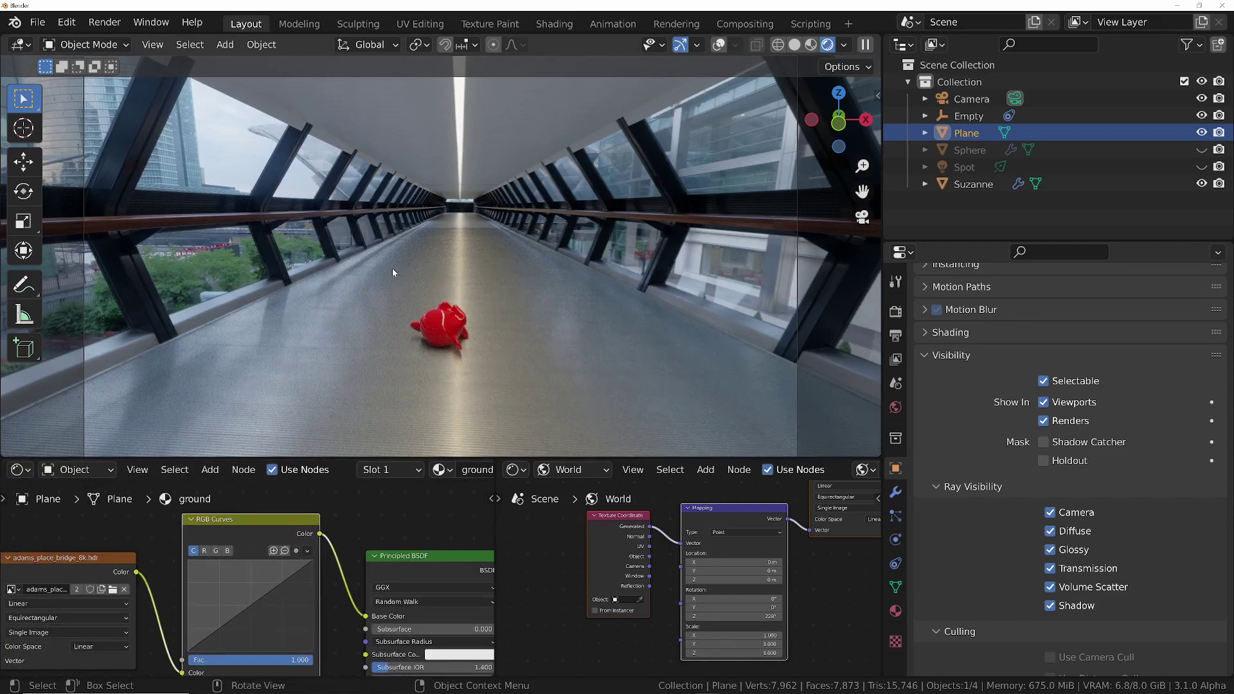
pyautogui.moveTo(311, 561); pyautogui.dragTo(265, 556)
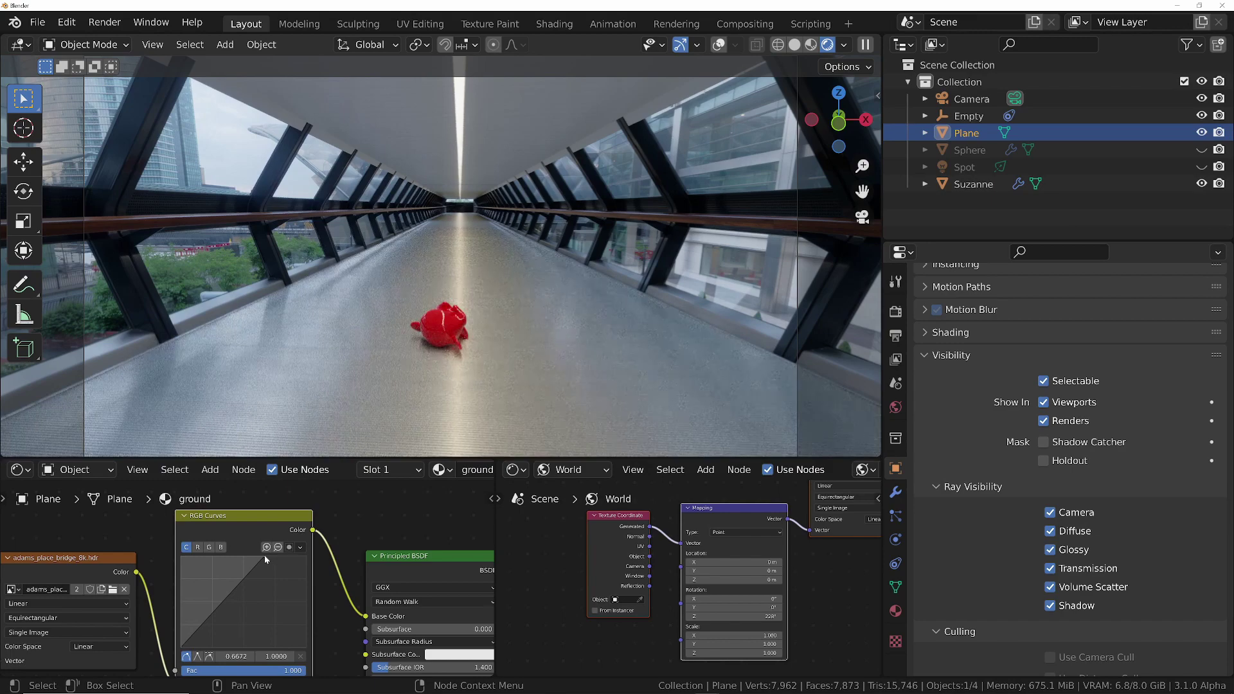
pyautogui.click(260, 560)
# Set the ground Principled BSDF Specular to 0.469
pyautogui.moveTo(557, 599); pyautogui.dragTo(697, 549, button='middle')
pyautogui.scroll(-7, 423, 592)
pyautogui.moveTo(423, 591); pyautogui.dragTo(155, 509, button='middle')
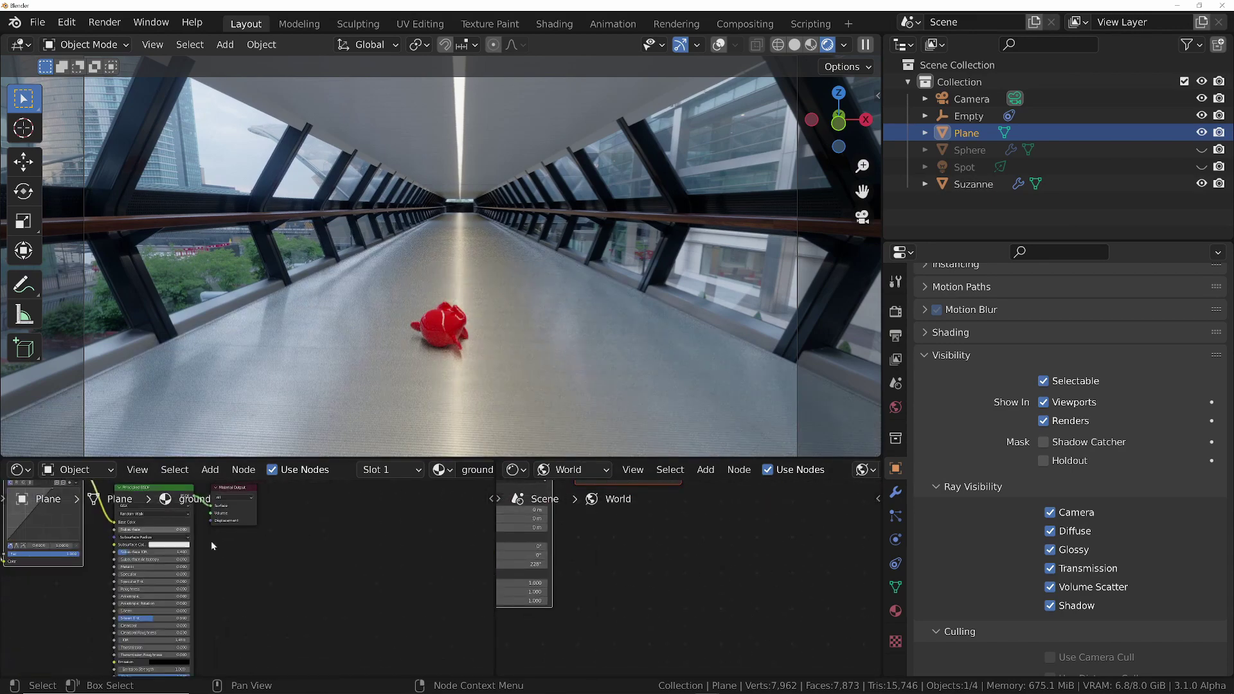
pyautogui.scroll(3, 225, 579)
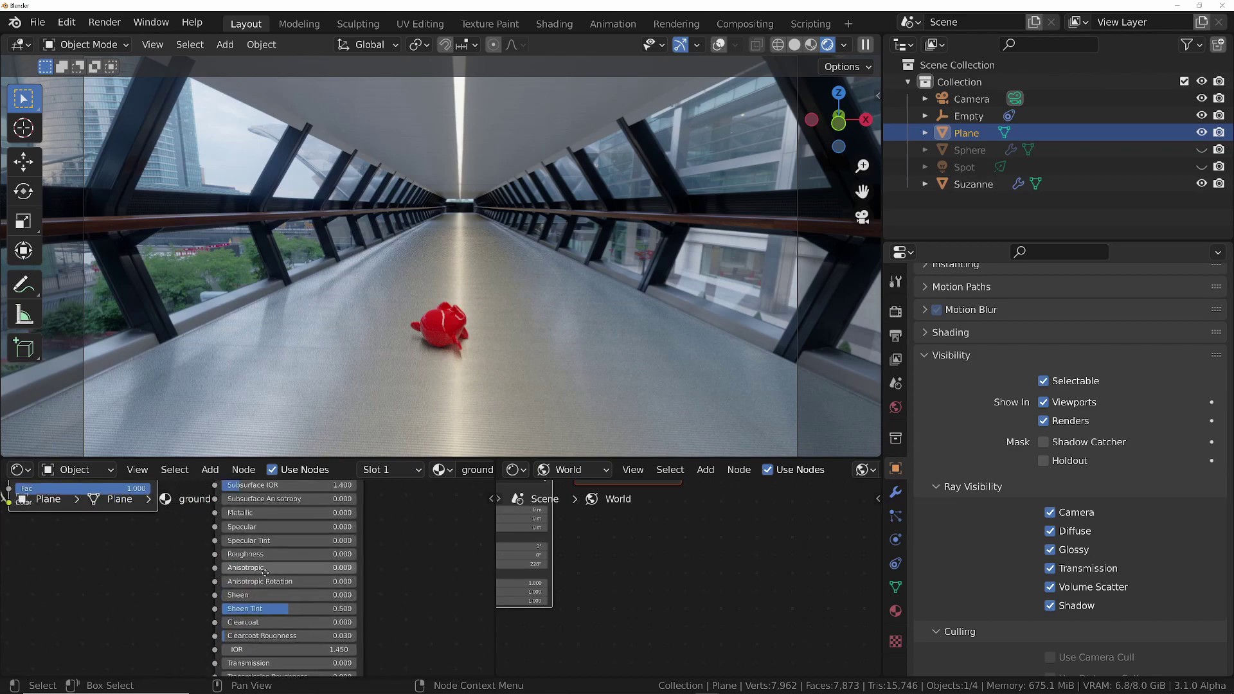
pyautogui.moveTo(258, 552); pyautogui.dragTo(259, 578, button='middle')
pyautogui.moveTo(256, 555); pyautogui.dragTo(349, 554)
pyautogui.moveTo(313, 553); pyautogui.dragTo(284, 553)
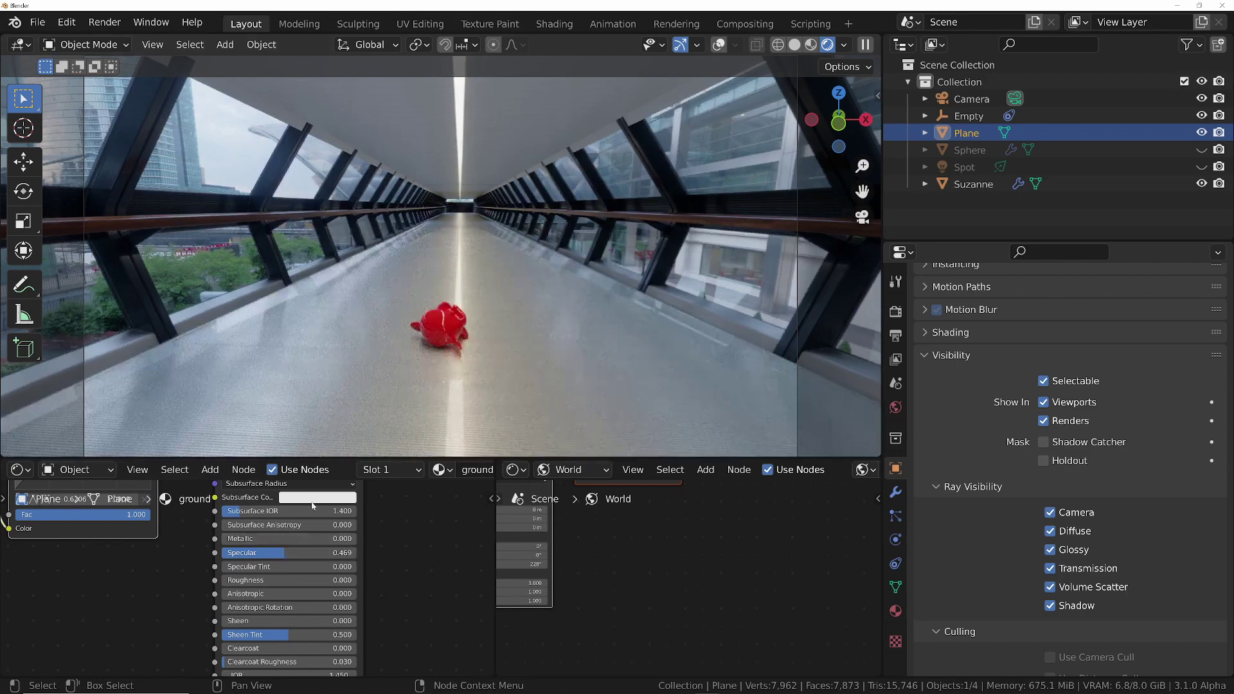
# Move Suzanne closer to the camera
pyautogui.click(438, 326)
pyautogui.press('g')
pyautogui.click(528, 326)
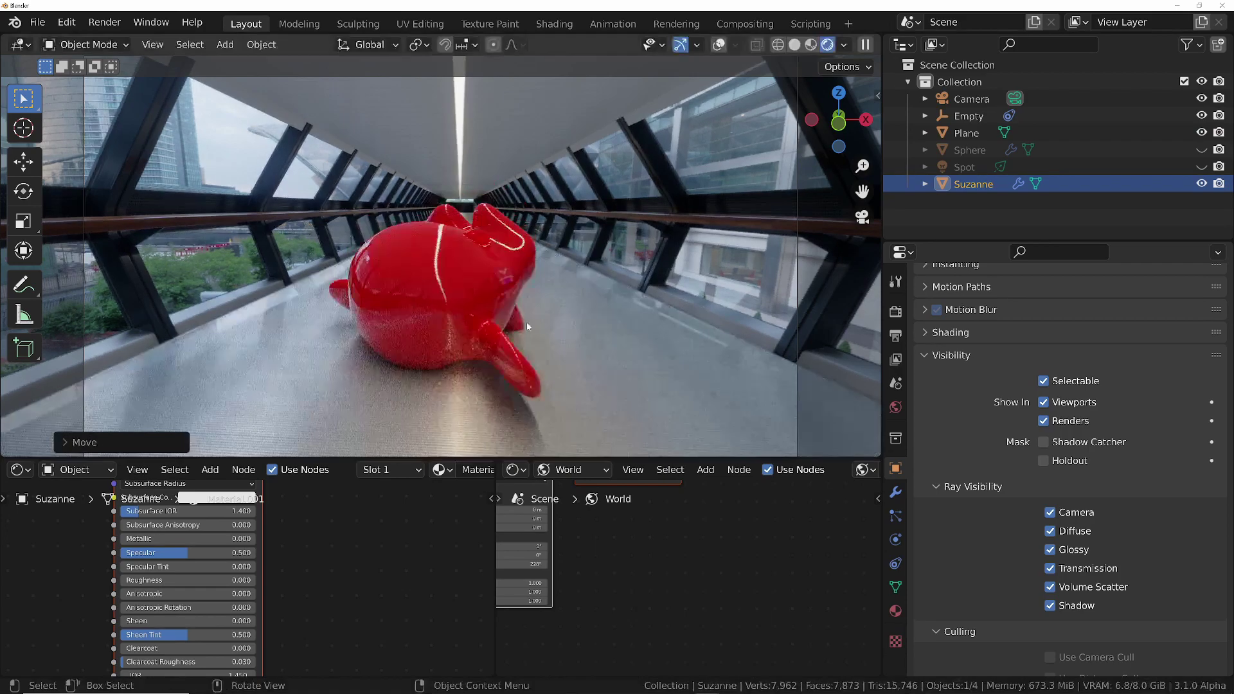
# Rotate Suzanne around Z to face the camera and nudge her into place
pyautogui.press('r')
pyautogui.press('z')
pyautogui.click(432, 393)
pyautogui.press('g')
pyautogui.click(436, 402)
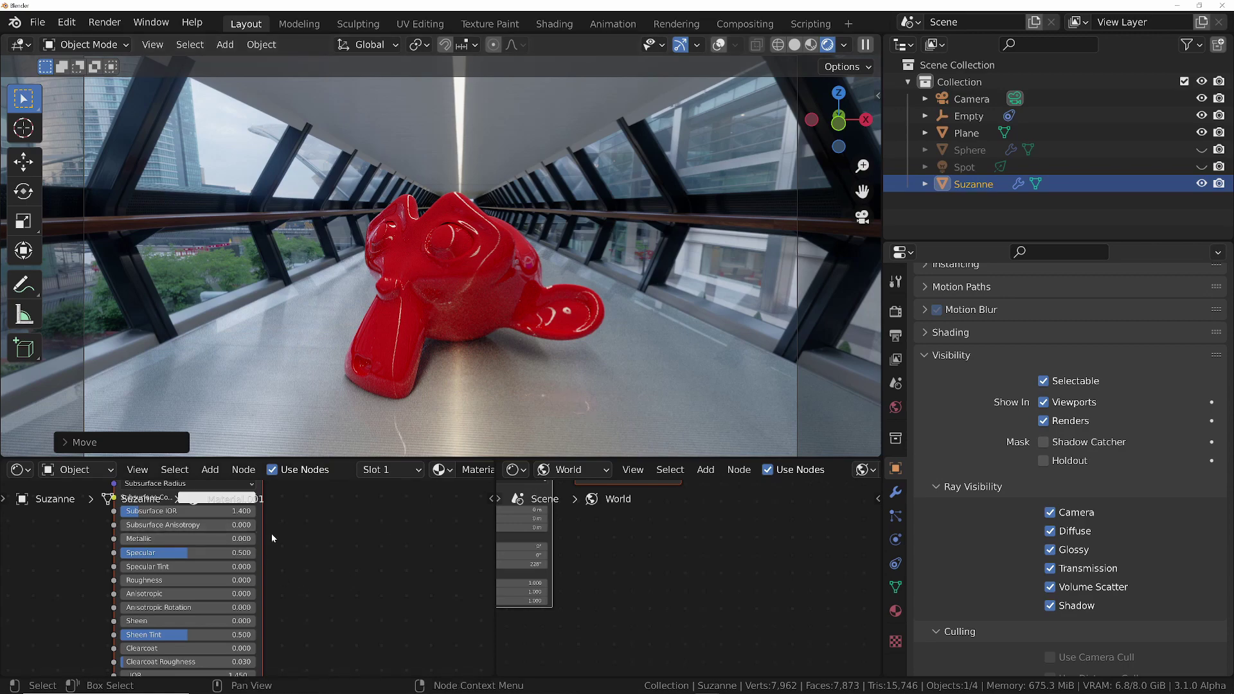
# Select the Plane and pull its RGB Curves top point down to darken the floor
pyautogui.press('Home')
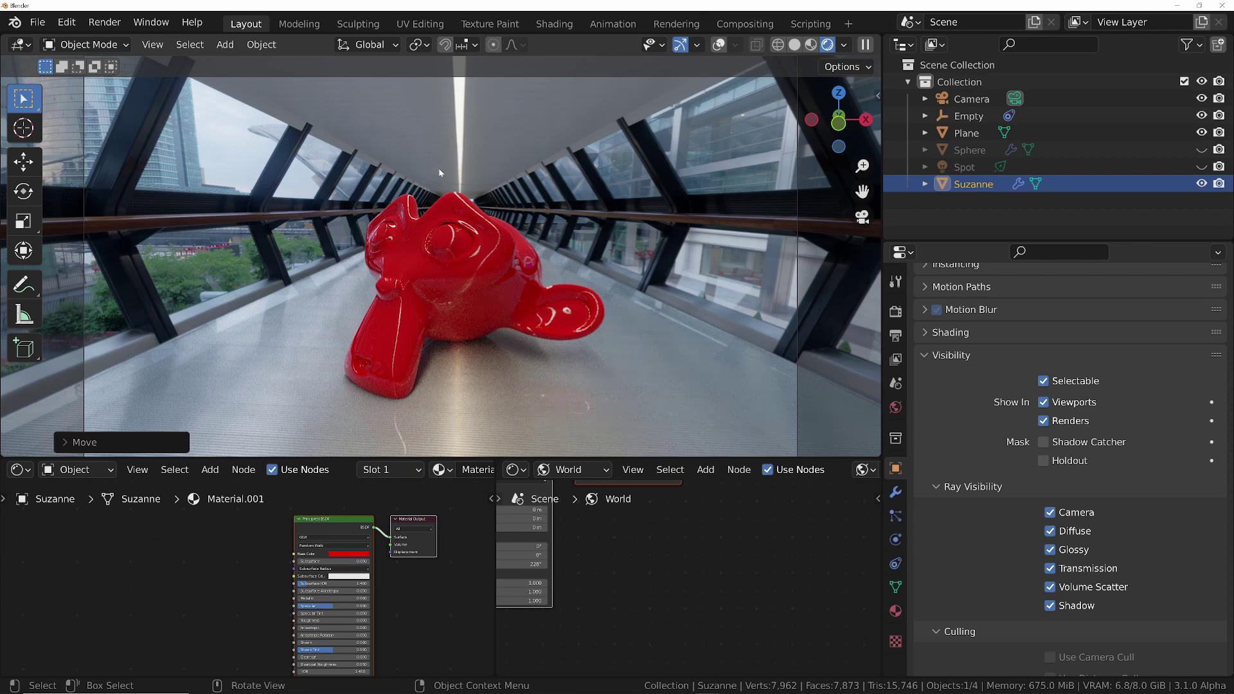
pyautogui.click(593, 369)
pyautogui.moveTo(286, 520); pyautogui.dragTo(314, 561)
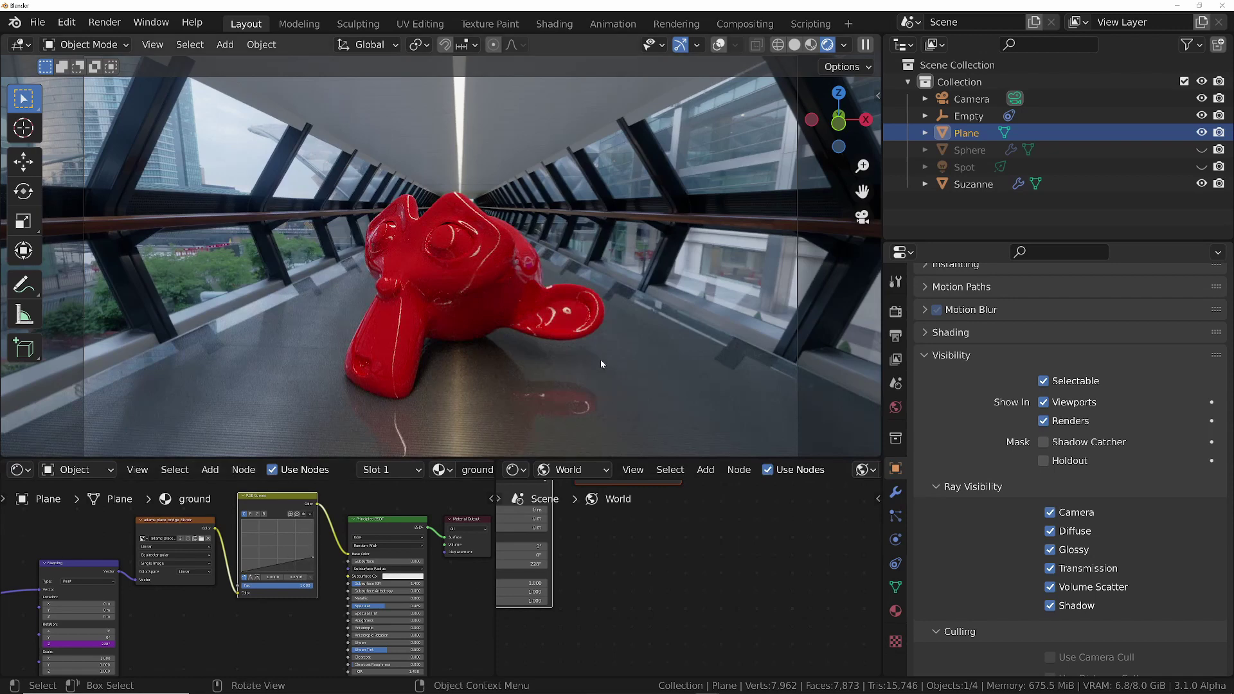
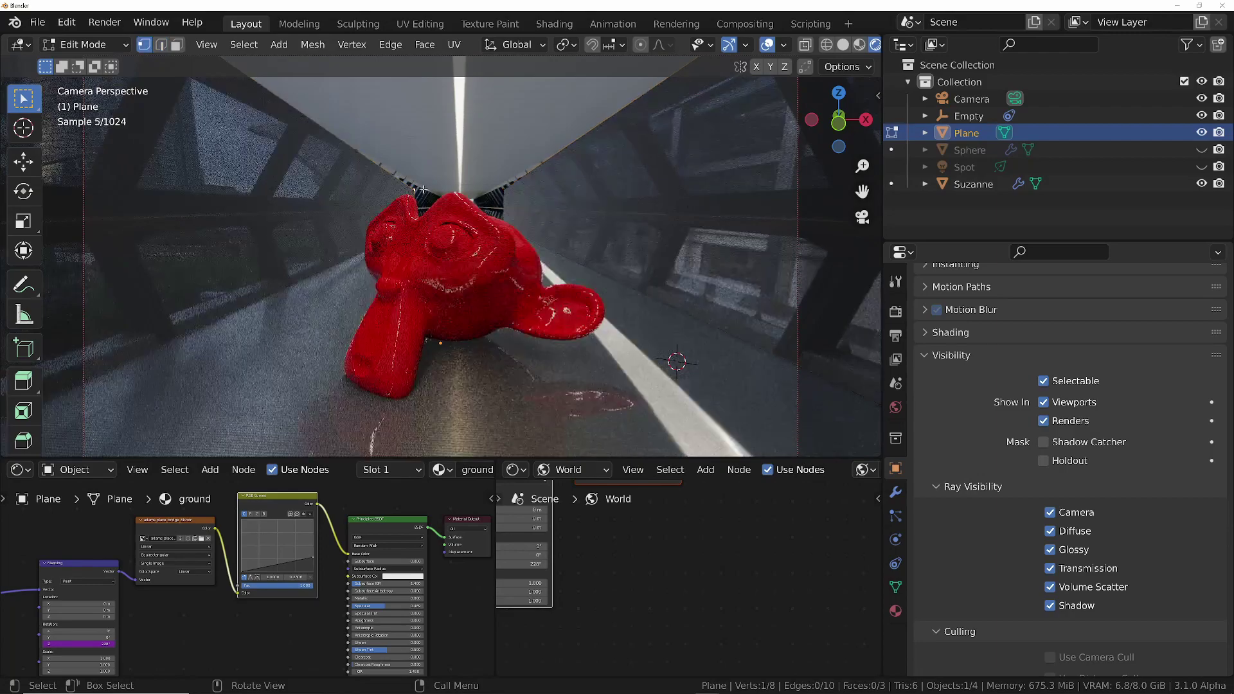
# Move the selected side vertices of the ground plane vertically along Z to start raising walls
pyautogui.press('g')
pyautogui.press('z')
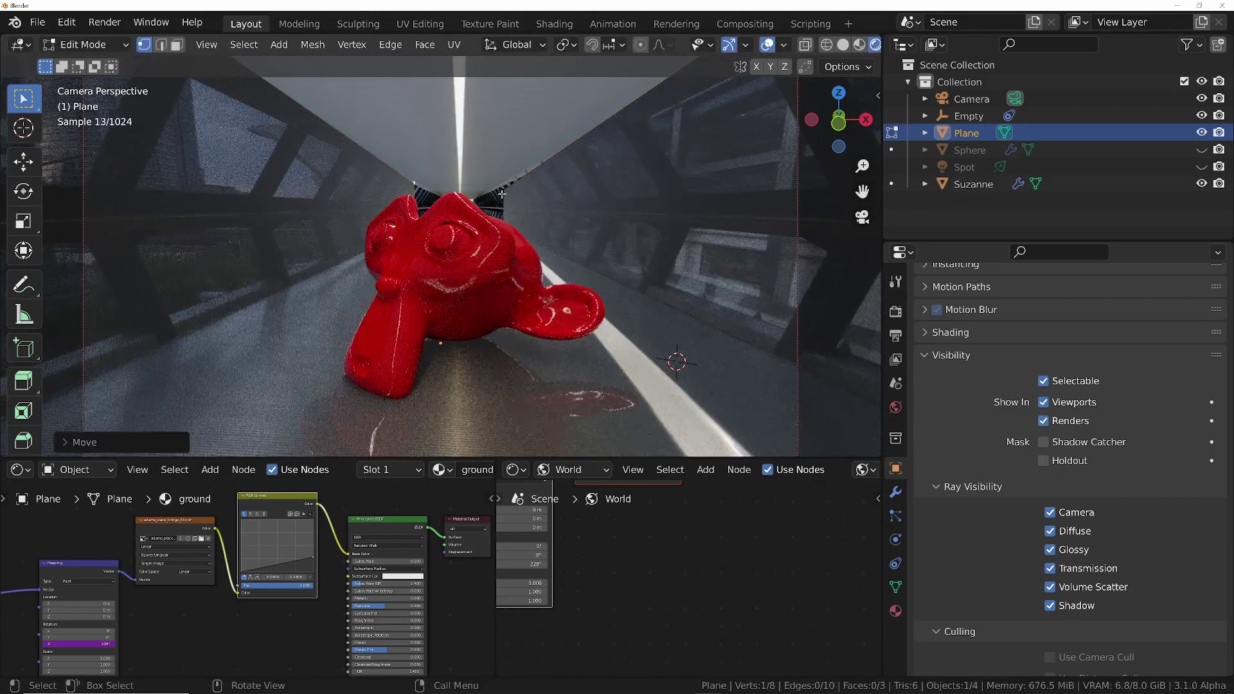
# Finish raising the walls, then separate both wall faces into a new object, Plane.001
pyautogui.click(502, 187)
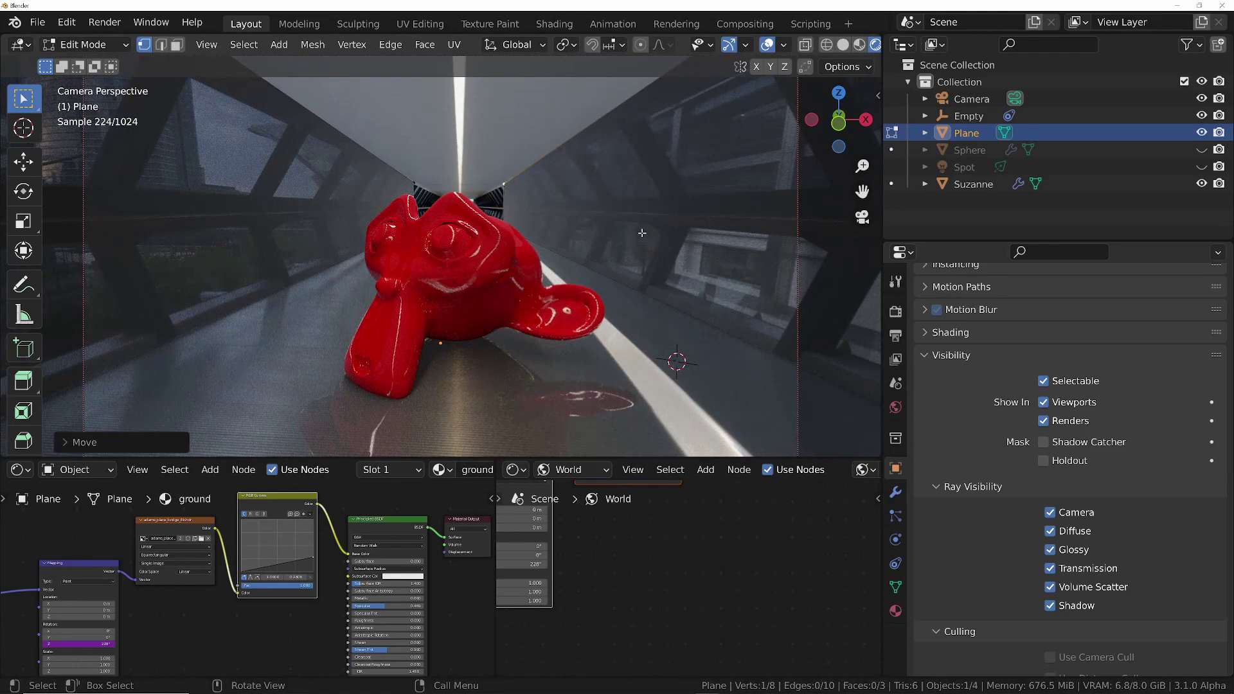
pyautogui.press('3')
pyautogui.click(478, 228)
pyautogui.keyDown('shift'); pyautogui.click(653, 207); pyautogui.keyUp('shift')
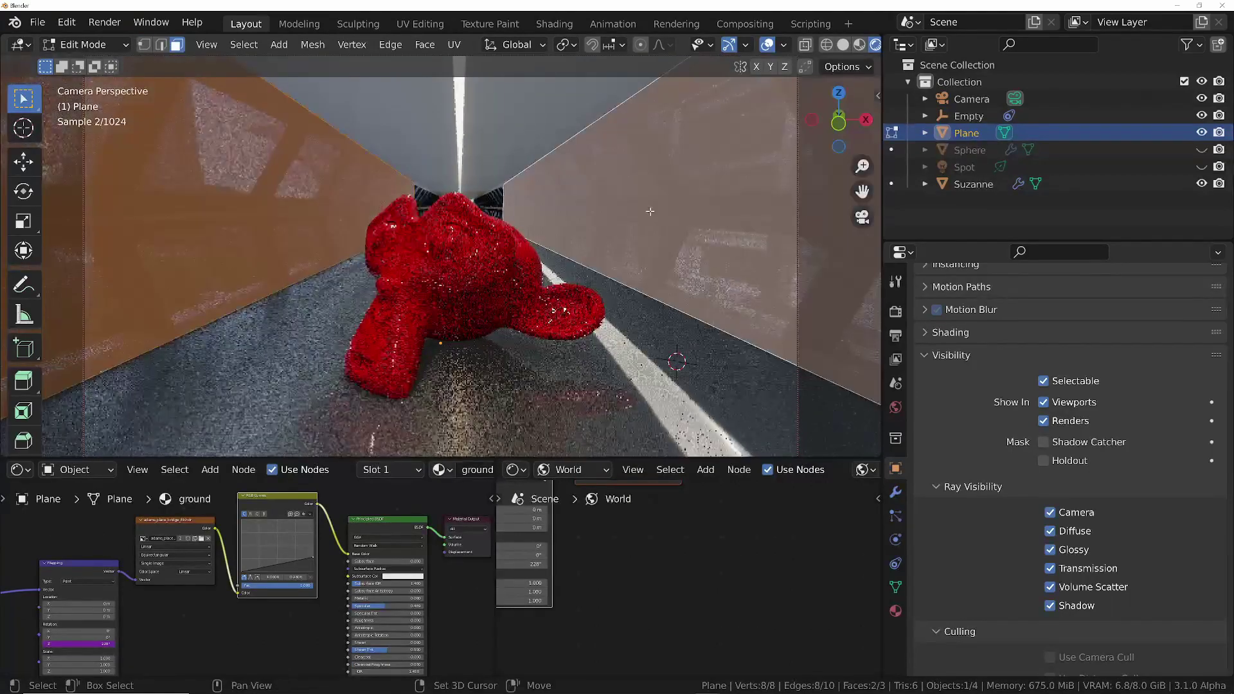
pyautogui.press('p')
pyautogui.click(652, 213)
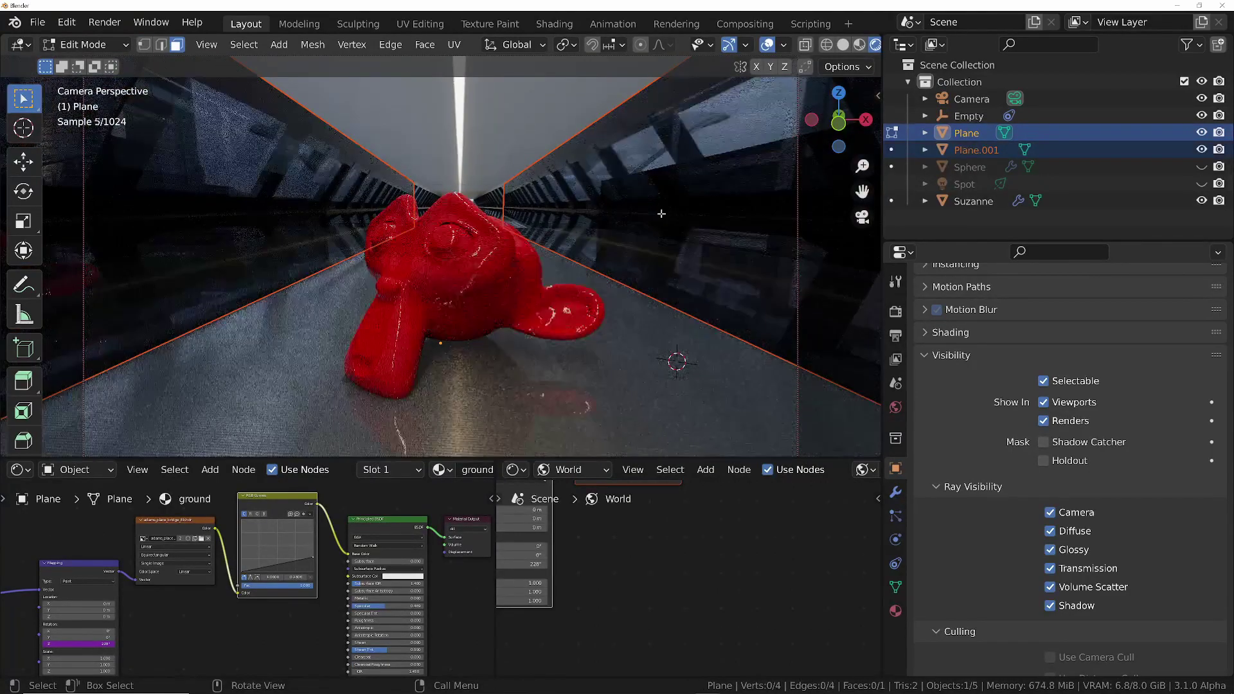
pyautogui.press('Tab')
pyautogui.click(596, 213)
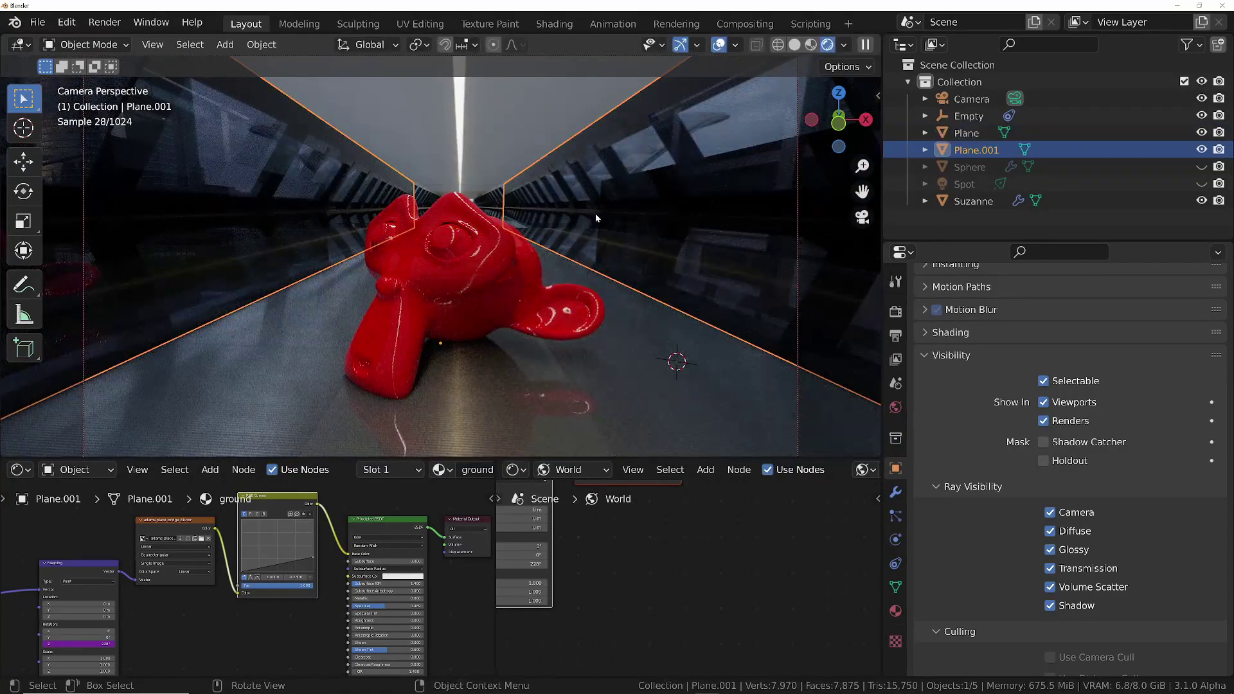
# Give the walls a single-user material copy, relink the image from Base Color to Alpha, and disable overlays
pyautogui.scroll(-5, 321, 472)
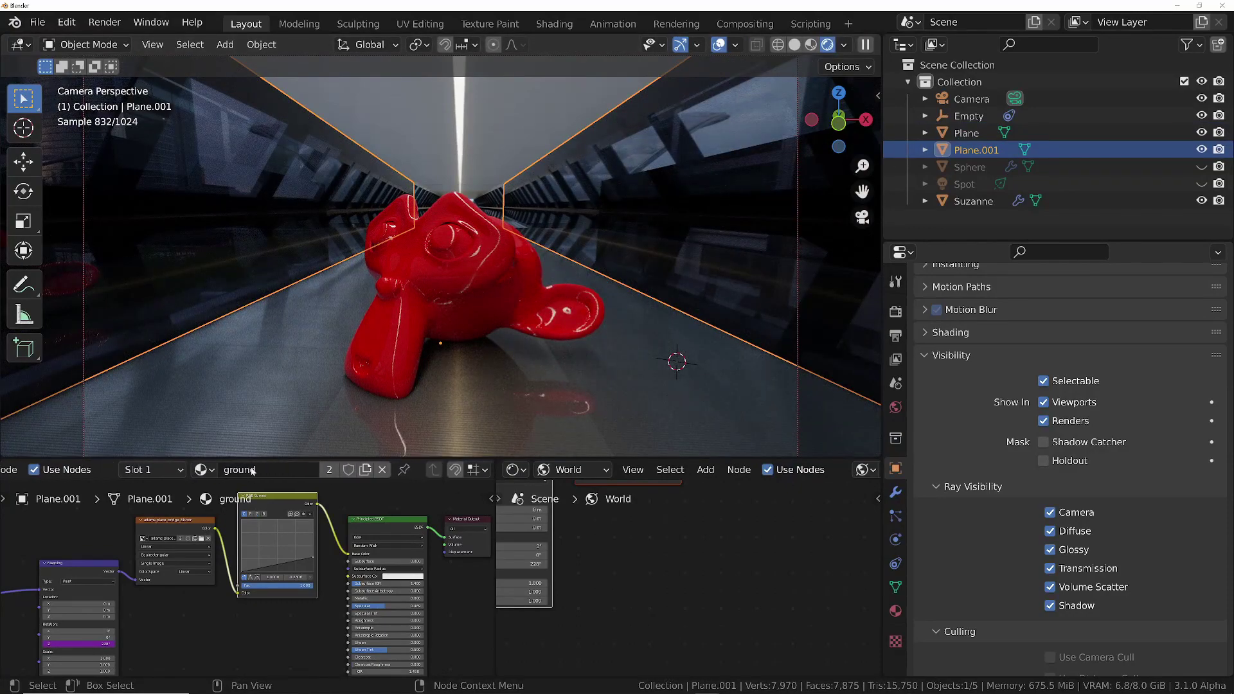
pyautogui.click(325, 472)
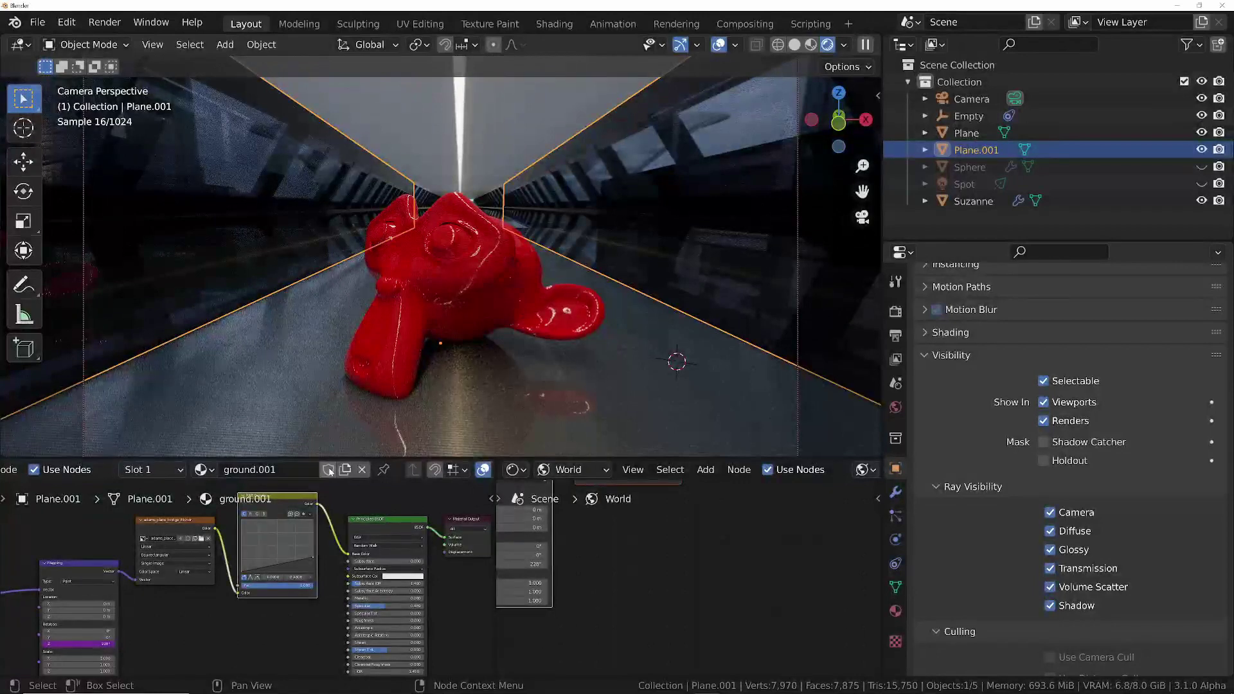
pyautogui.scroll(-3, 283, 562)
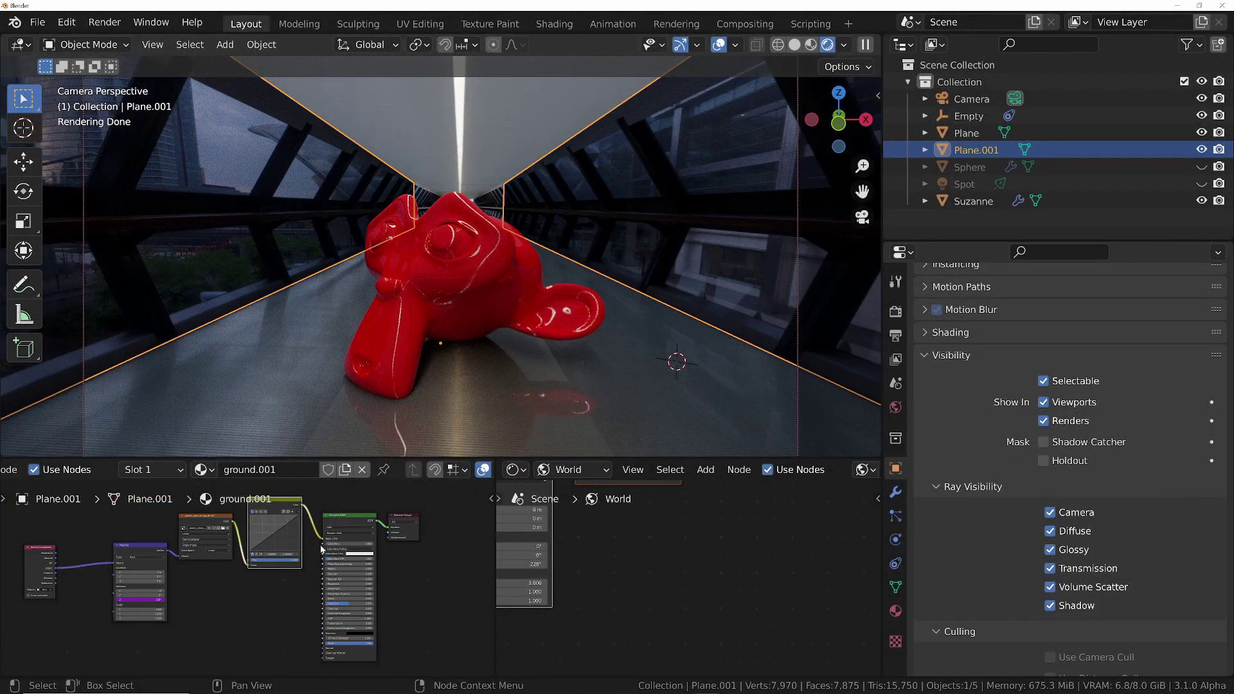
pyautogui.moveTo(324, 543); pyautogui.dragTo(324, 640)
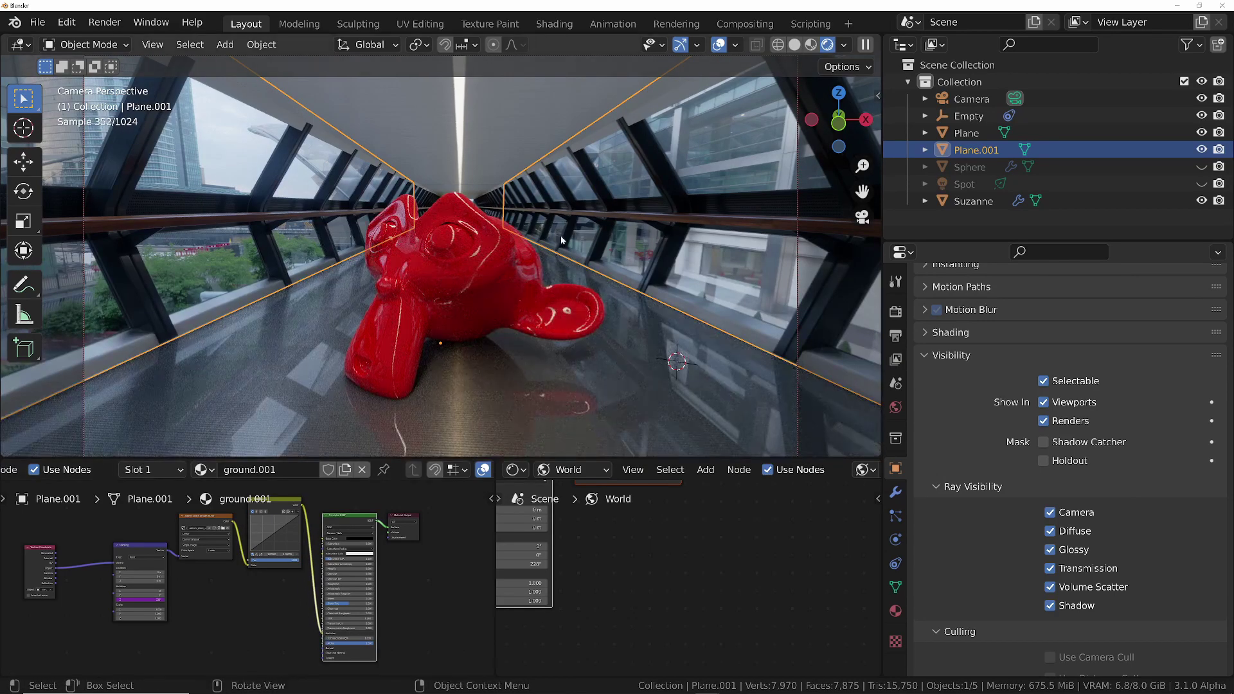
pyautogui.click(719, 44)
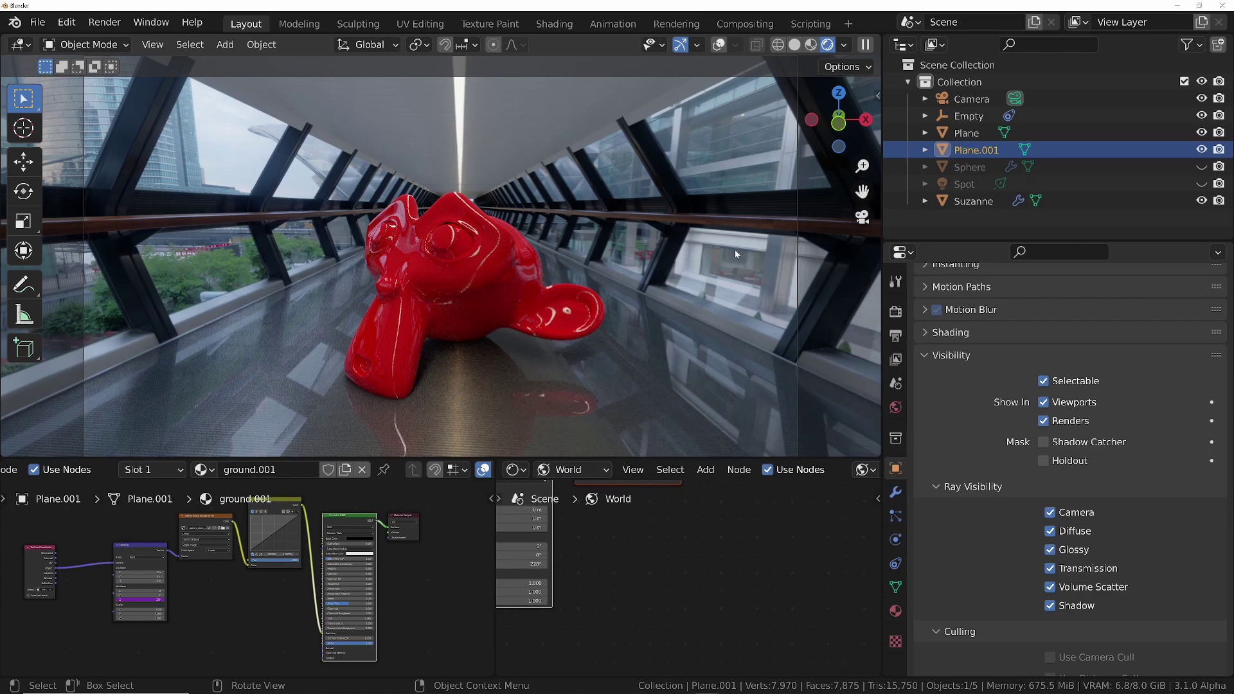
# Rename Plane.001 to 'walls' and toggle its visibility off and on to compare renders
pyautogui.doubleClick(976, 149)
pyautogui.write('walls')
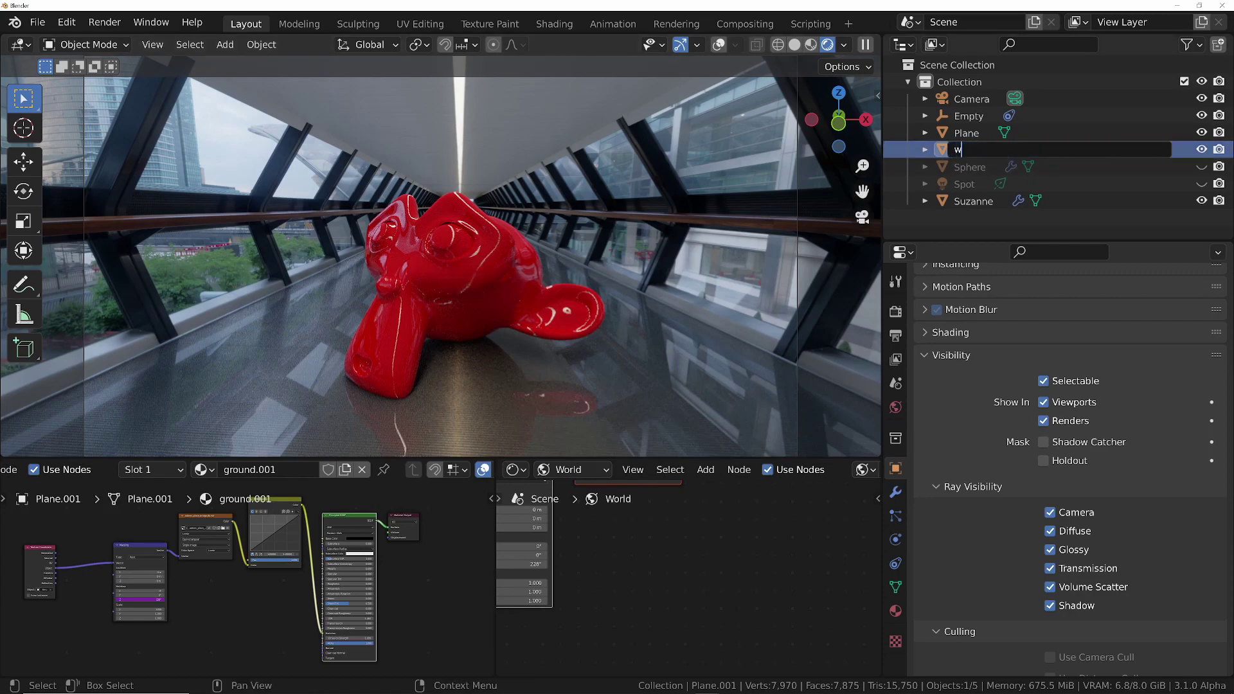
pyautogui.press('Return')
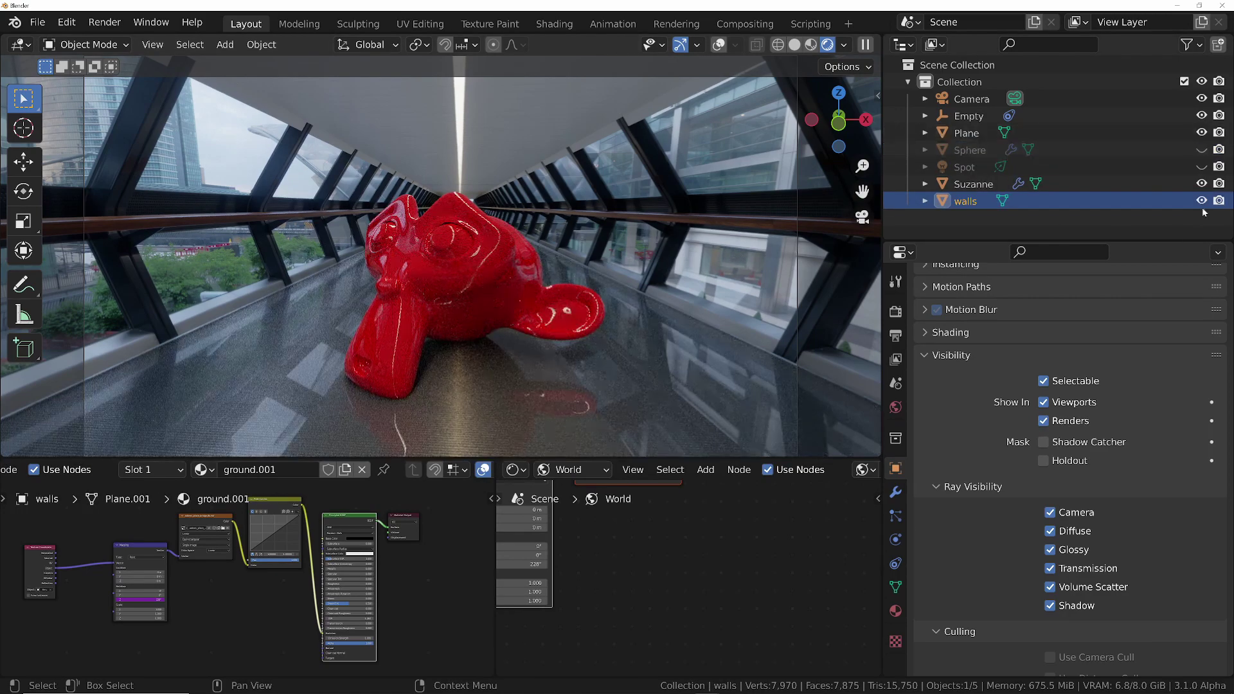
pyautogui.click(1202, 201)
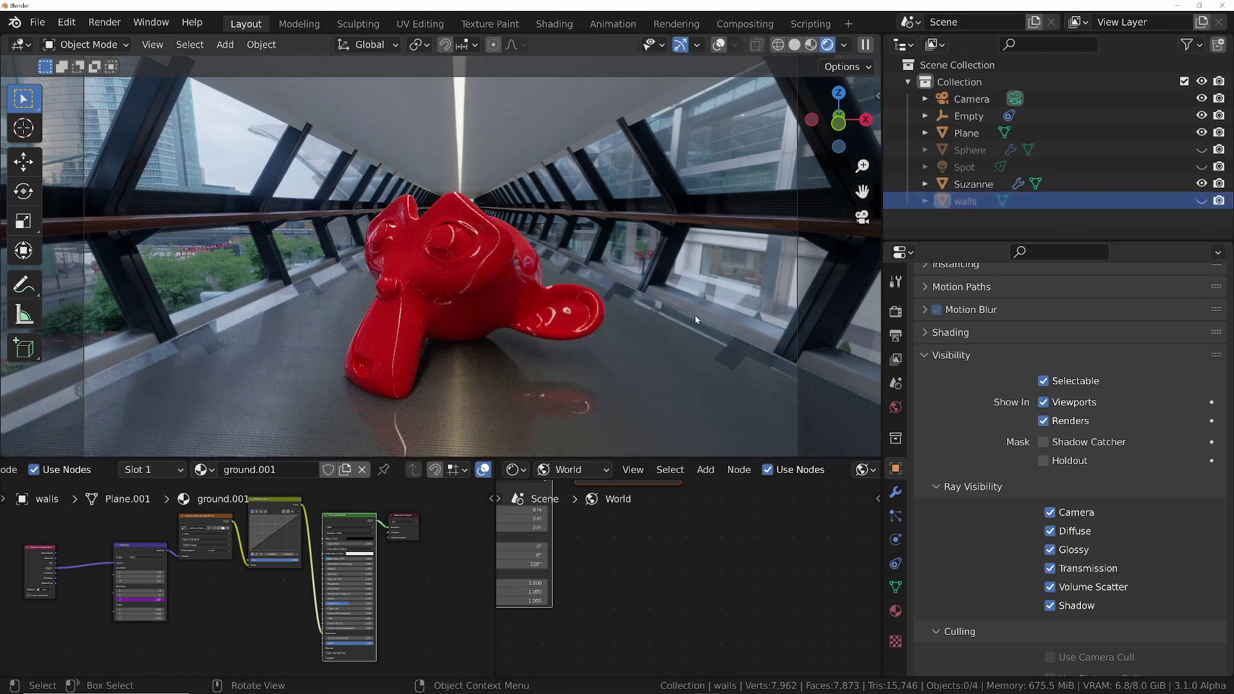
pyautogui.click(1202, 202)
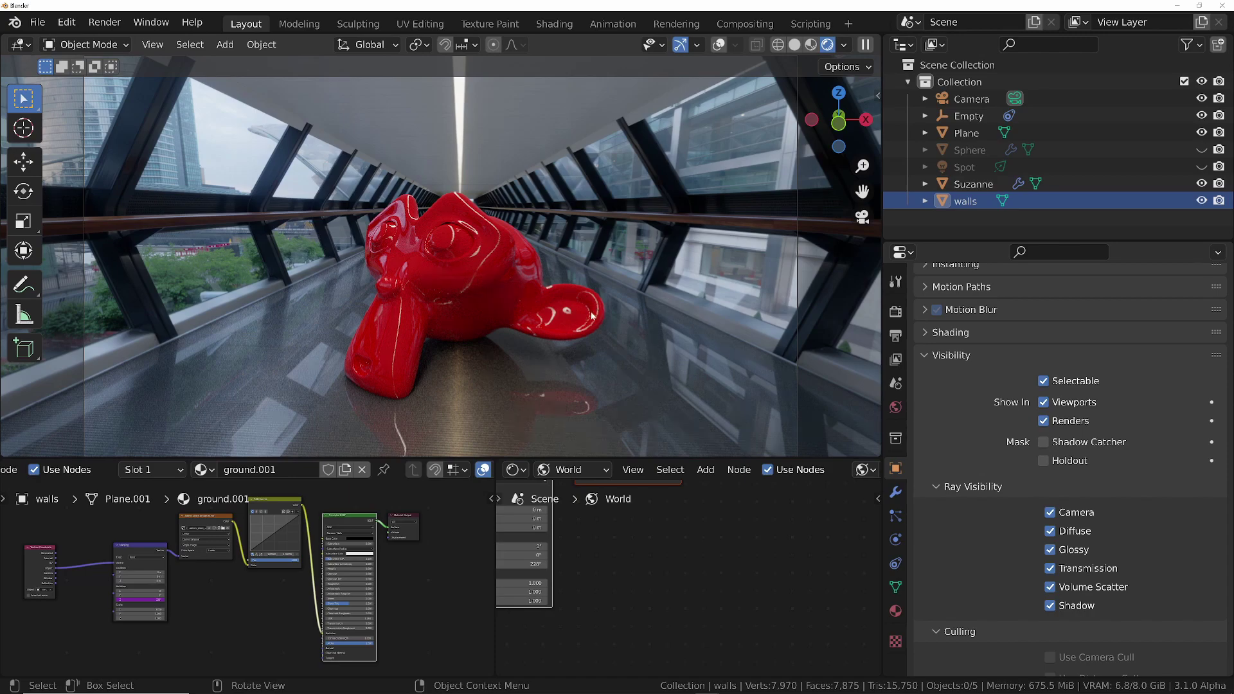
# Unhide the spot light, move it 0.1231 m along Y, then select the floor plane's nodes
pyautogui.click(1202, 167)
pyautogui.click(964, 166)
pyautogui.press('g')
pyautogui.click(687, 143)
pyautogui.press('g')
pyautogui.press('y')
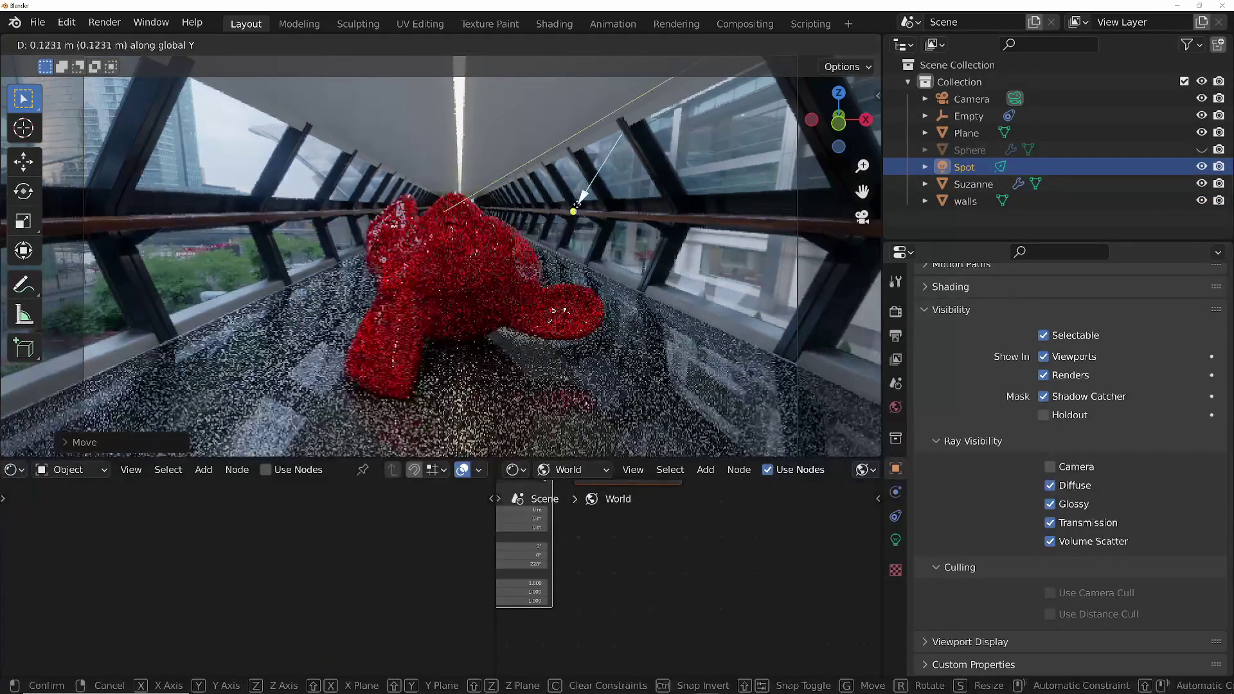
pyautogui.click(733, 186)
pyautogui.press('g')
pyautogui.click(669, 102)
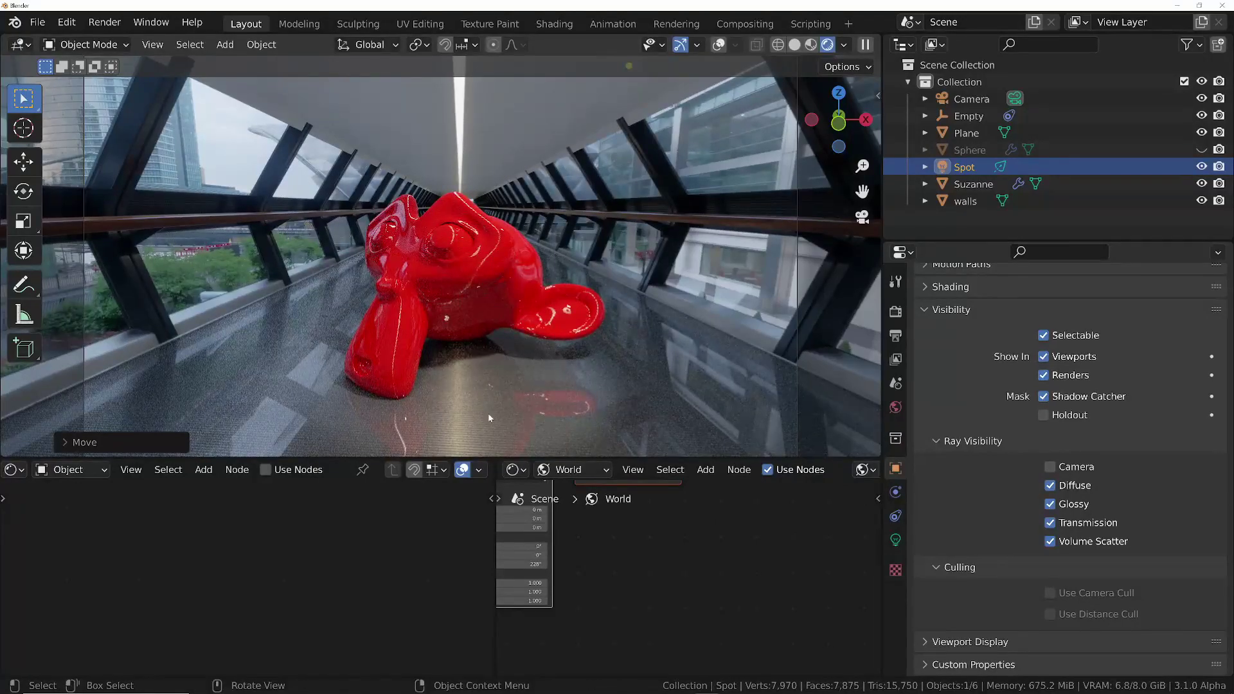
pyautogui.click(466, 425)
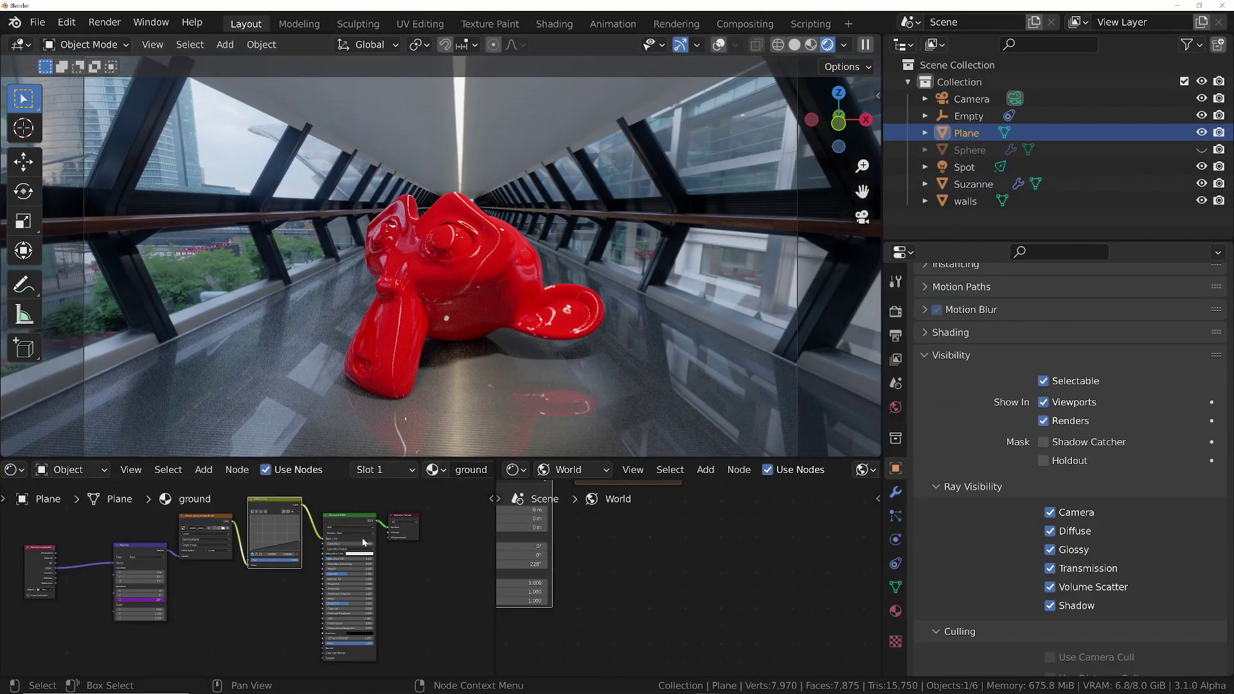
pyautogui.scroll(1, 325, 567)
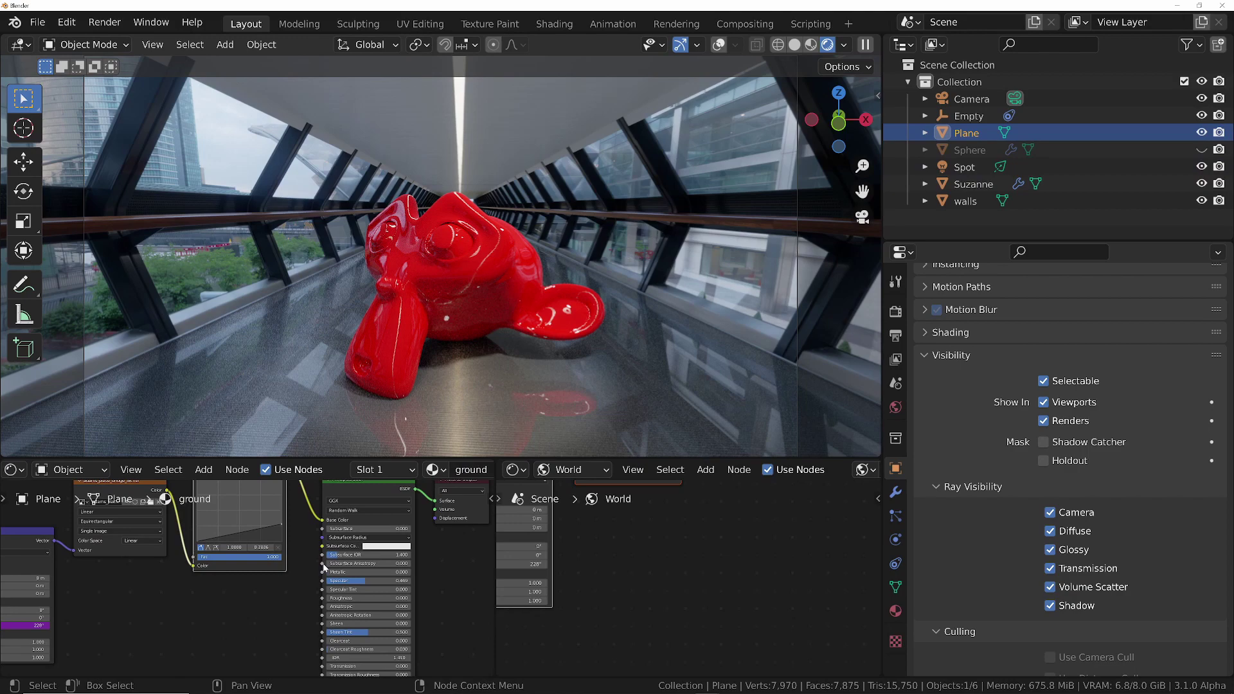